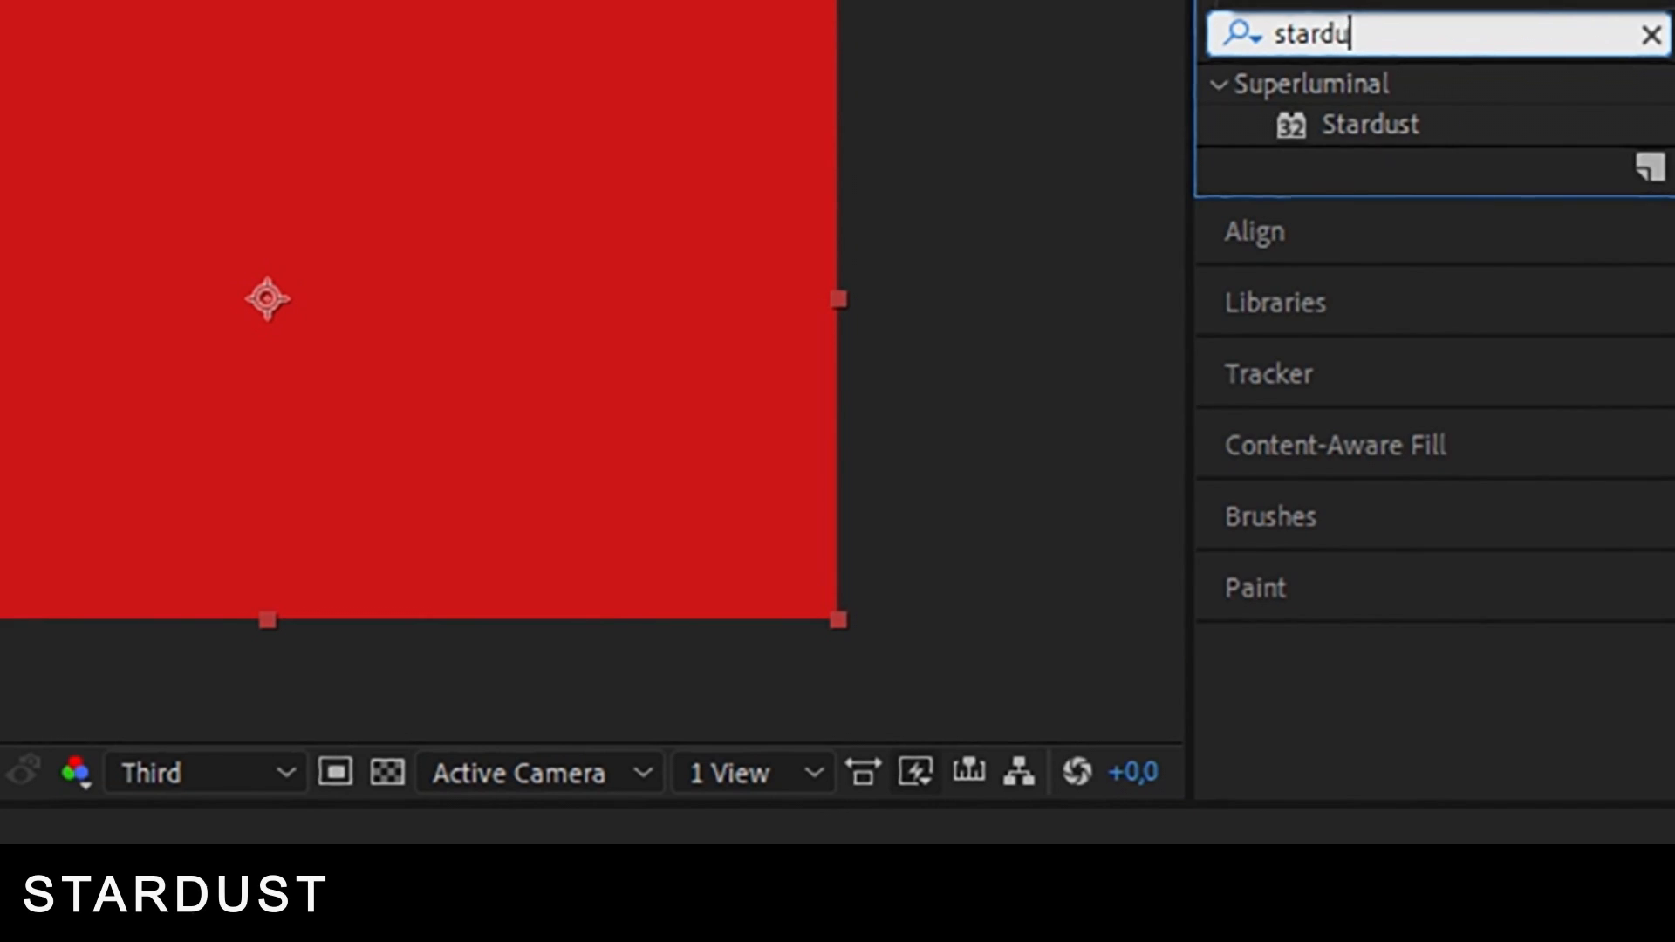
Apply the Stardust effect to the stardust solid layer and place its node panel beside the composition view.
{"action": "left_click_drag", "start_coordinate": [1401, 139], "coordinate": [0, 941]}
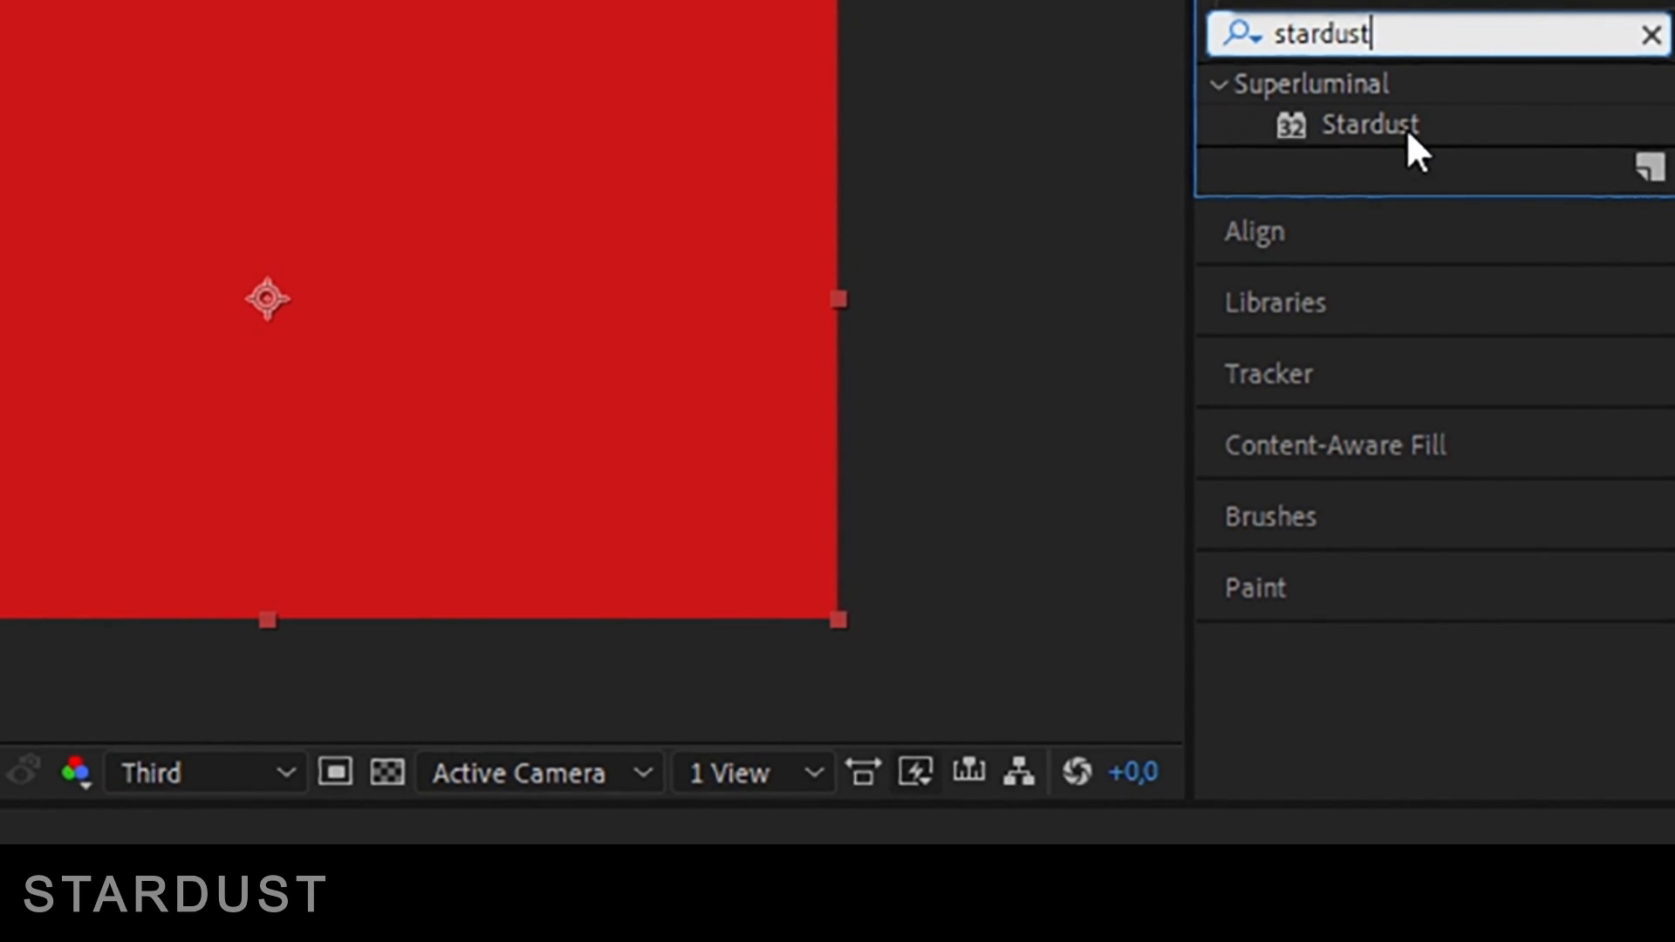
{"action": "left_click_drag", "start_coordinate": [443, 676], "coordinate": [280, 710]}
{"action": "left_click_drag", "start_coordinate": [1118, 165], "coordinate": [1434, 2]}
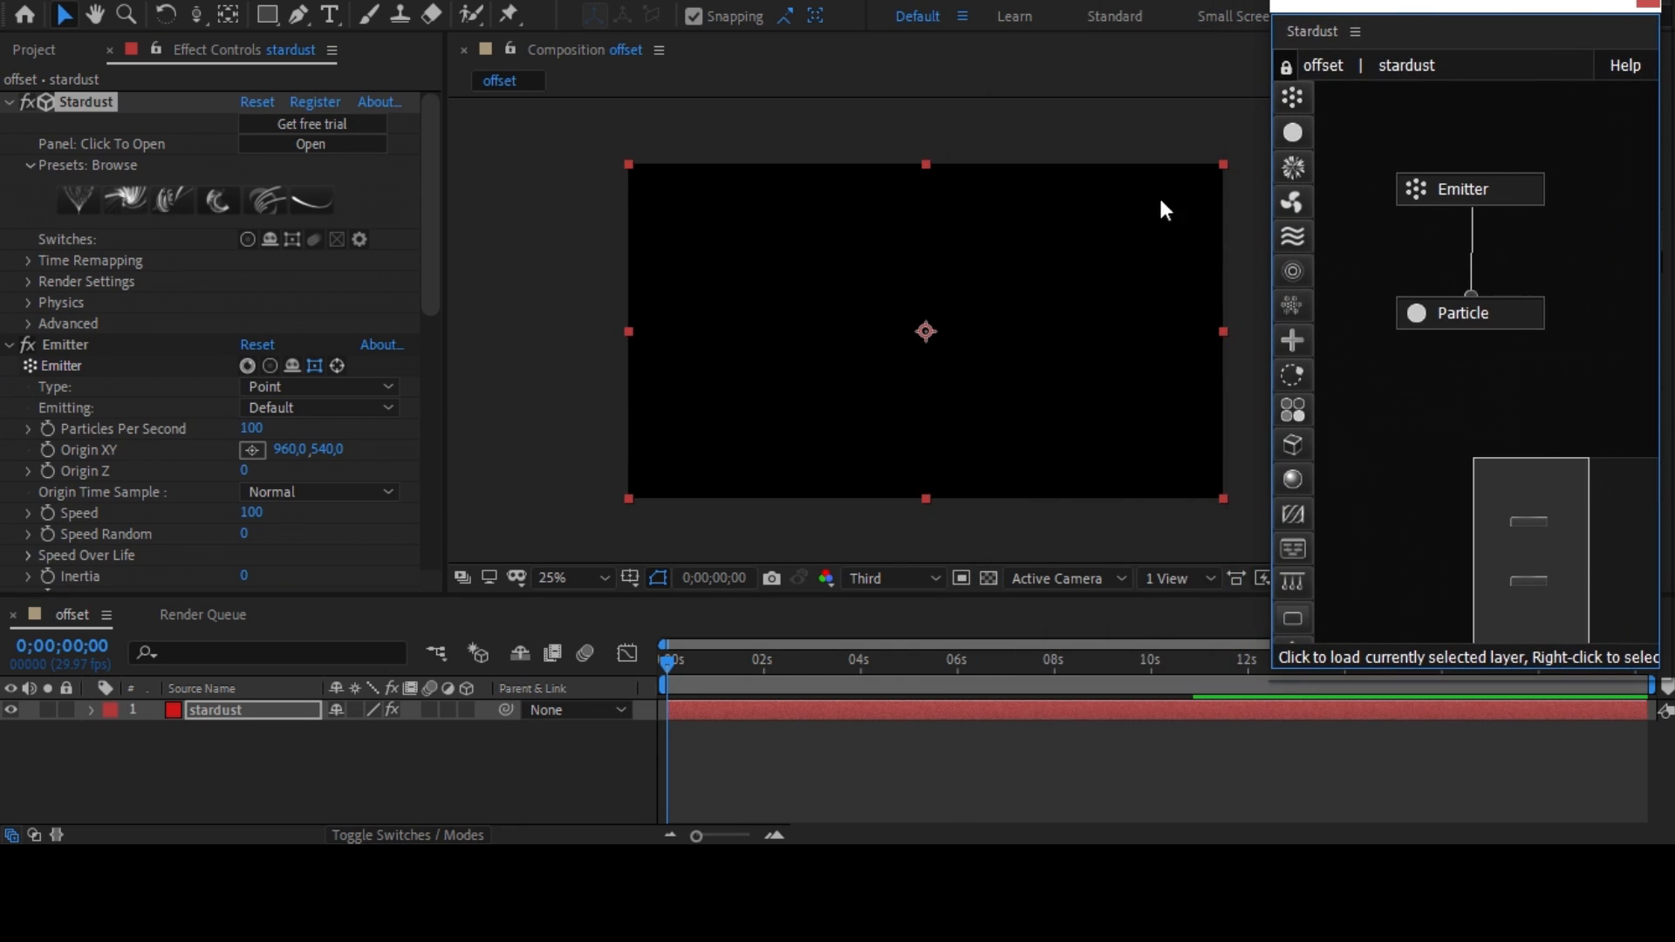
Move the current time to 0;00;02;11 and set the Emitter type to Box.
{"action": "left_click_drag", "start_coordinate": [692, 665], "coordinate": [781, 677]}
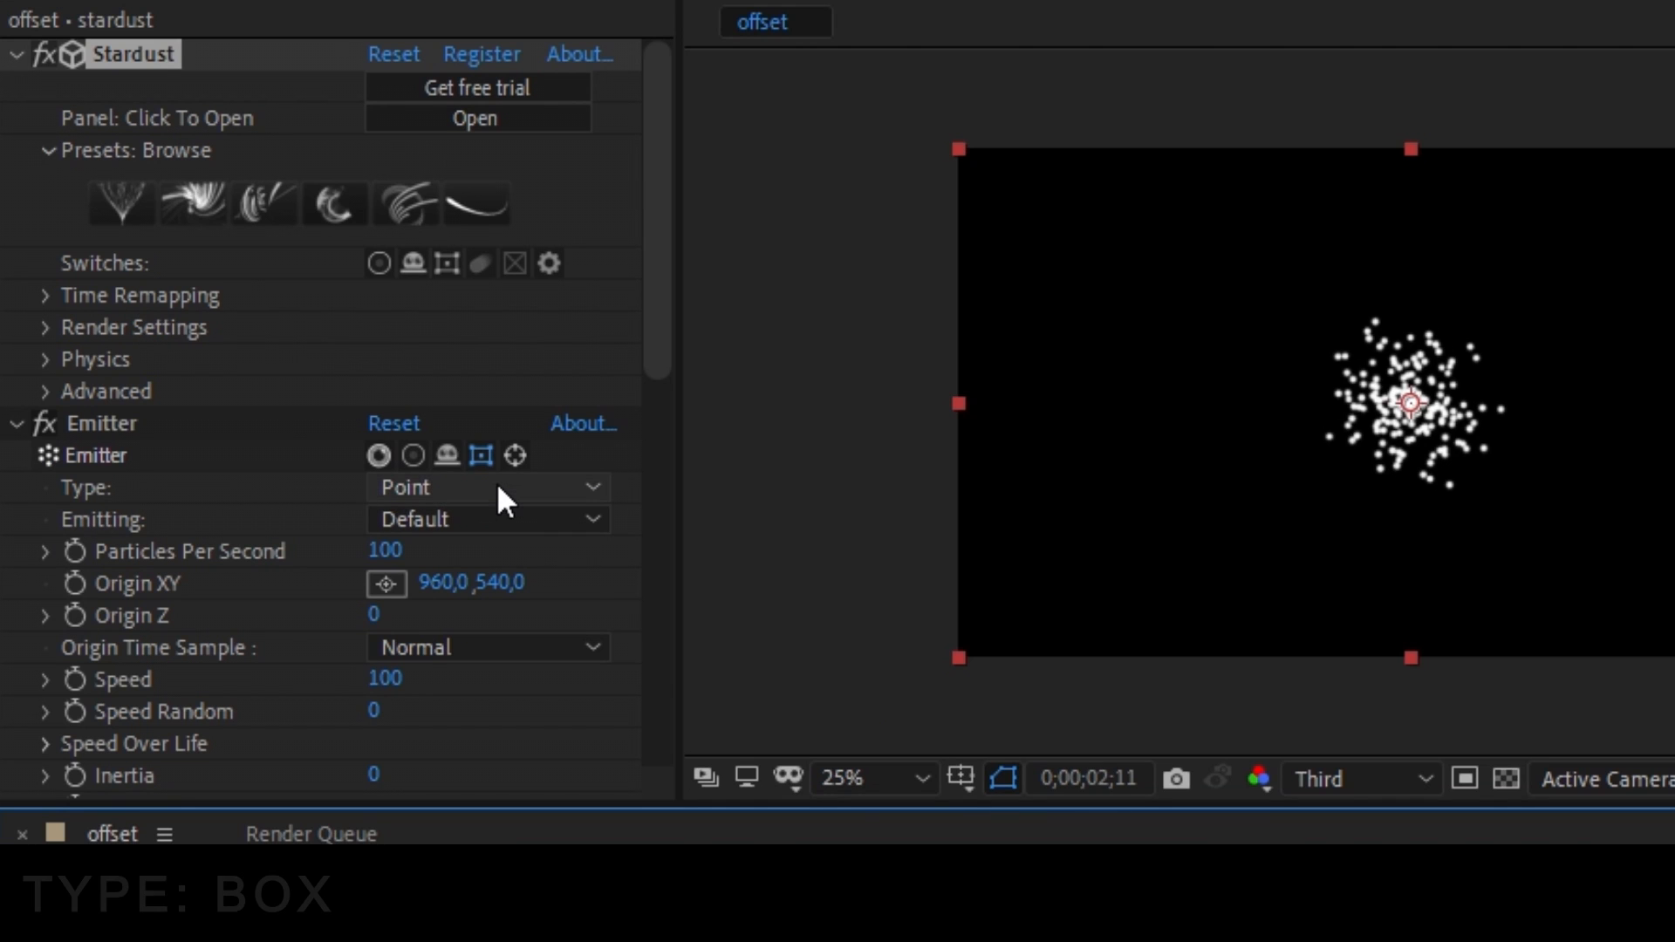
{"action": "left_click", "coordinate": [498, 488]}
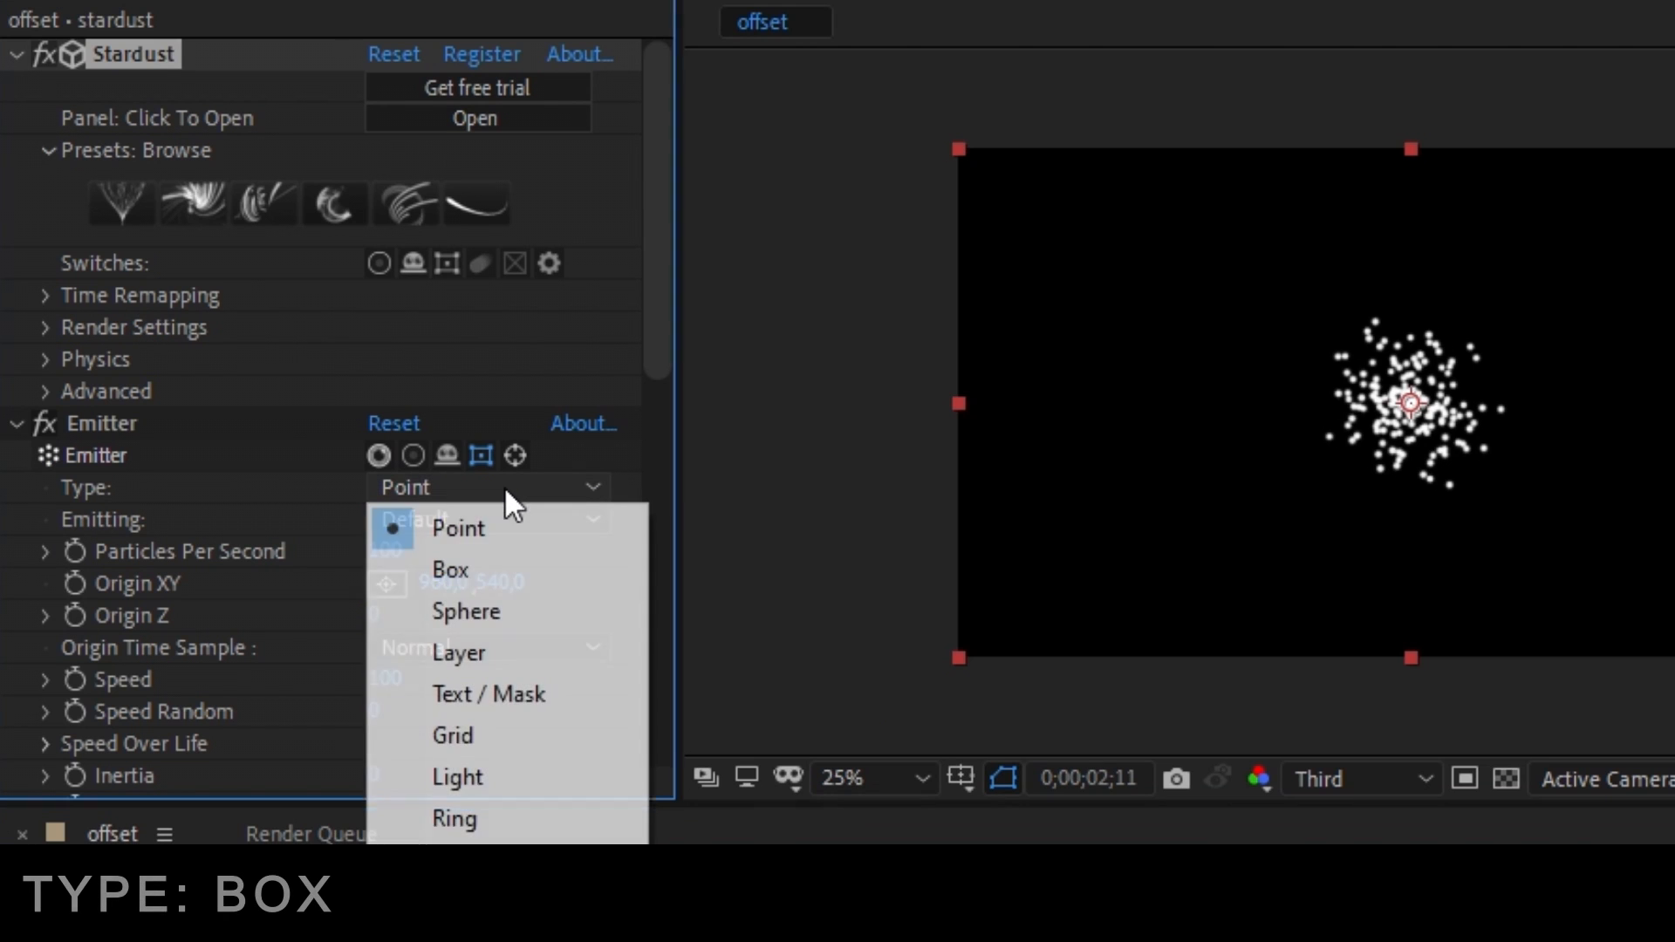
{"action": "left_click", "coordinate": [523, 561]}
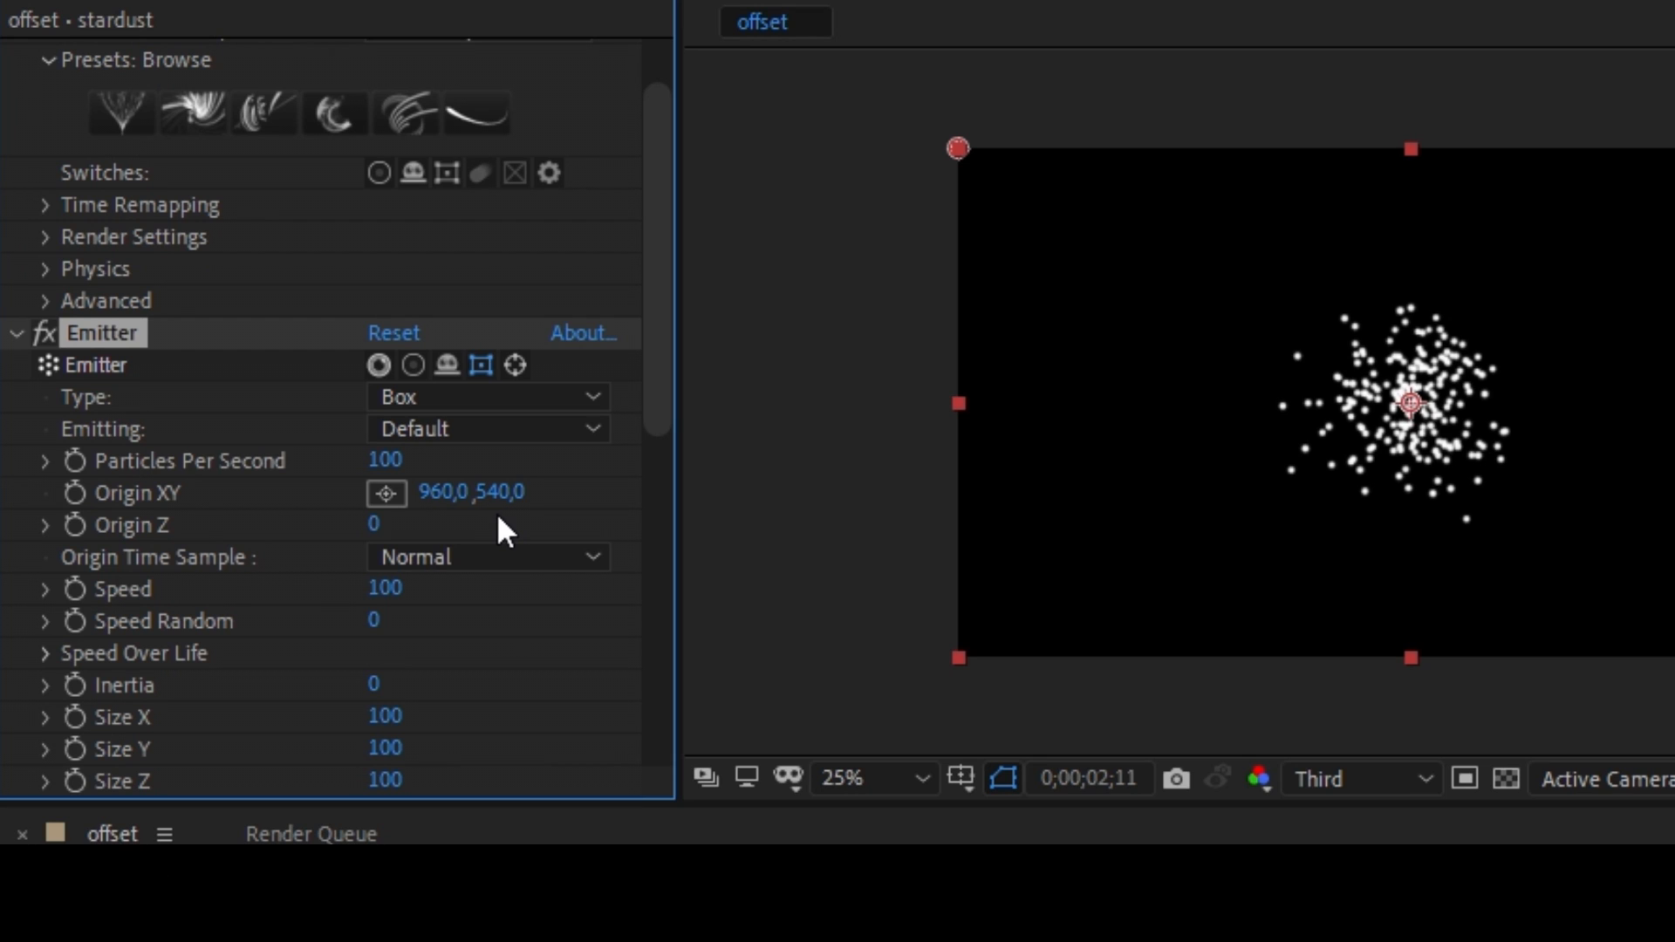
Set the Emitter's Particles Per Second to 50 and its Speed to 10.
{"action": "left_click", "coordinate": [384, 461]}
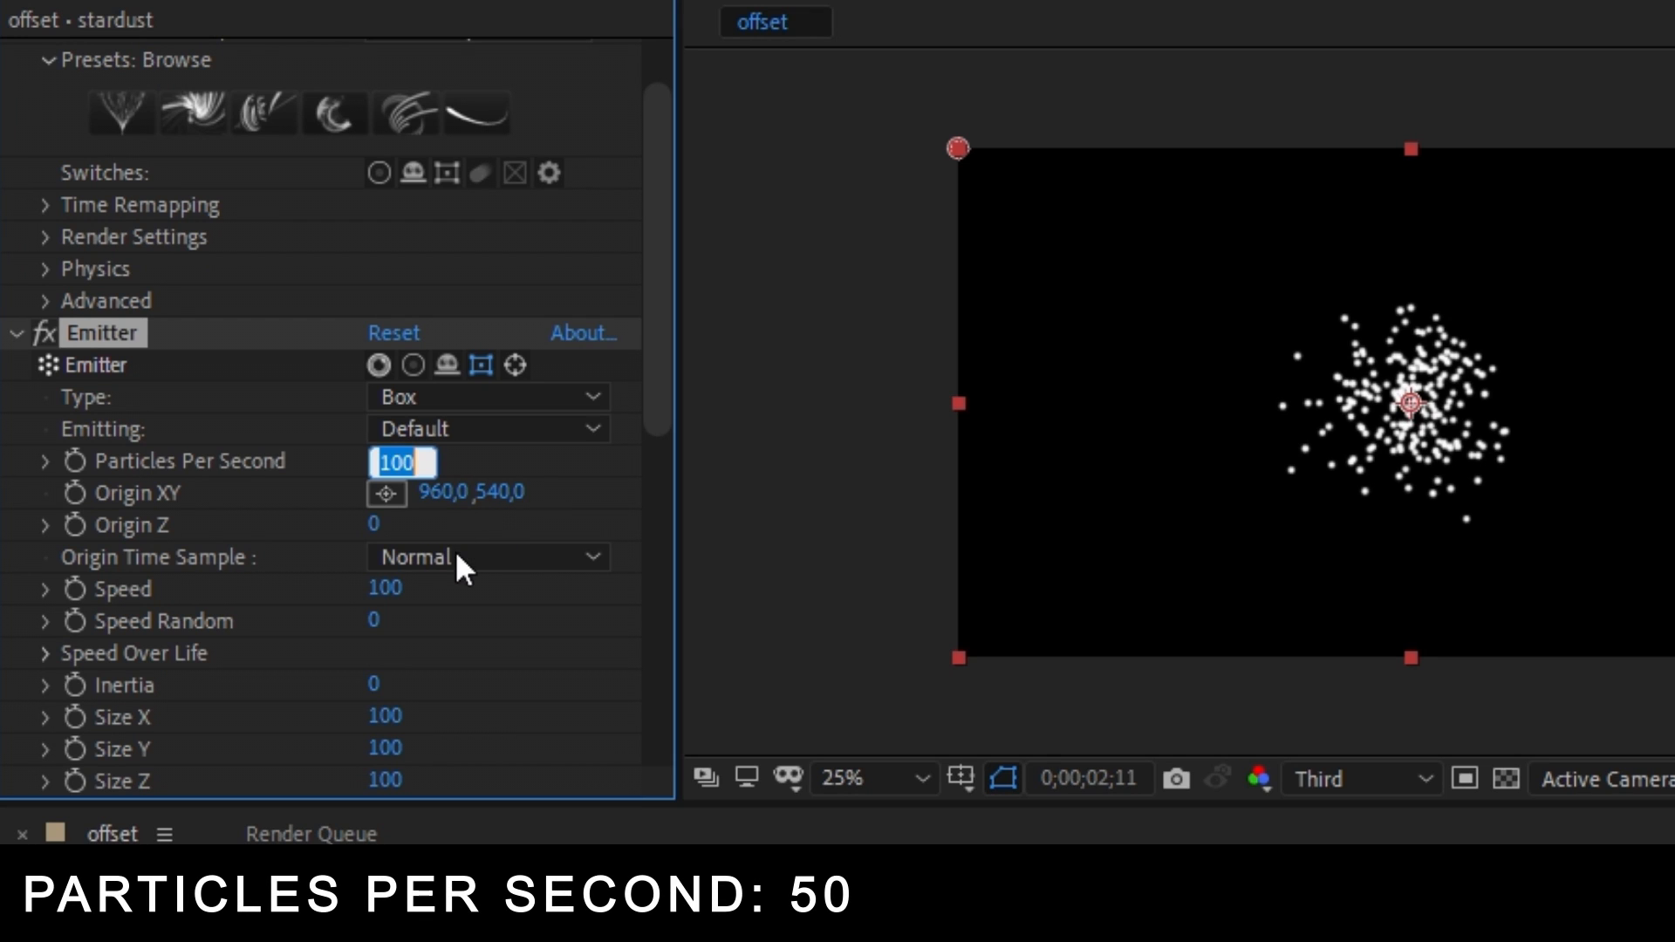
{"action": "type", "text": "50"}
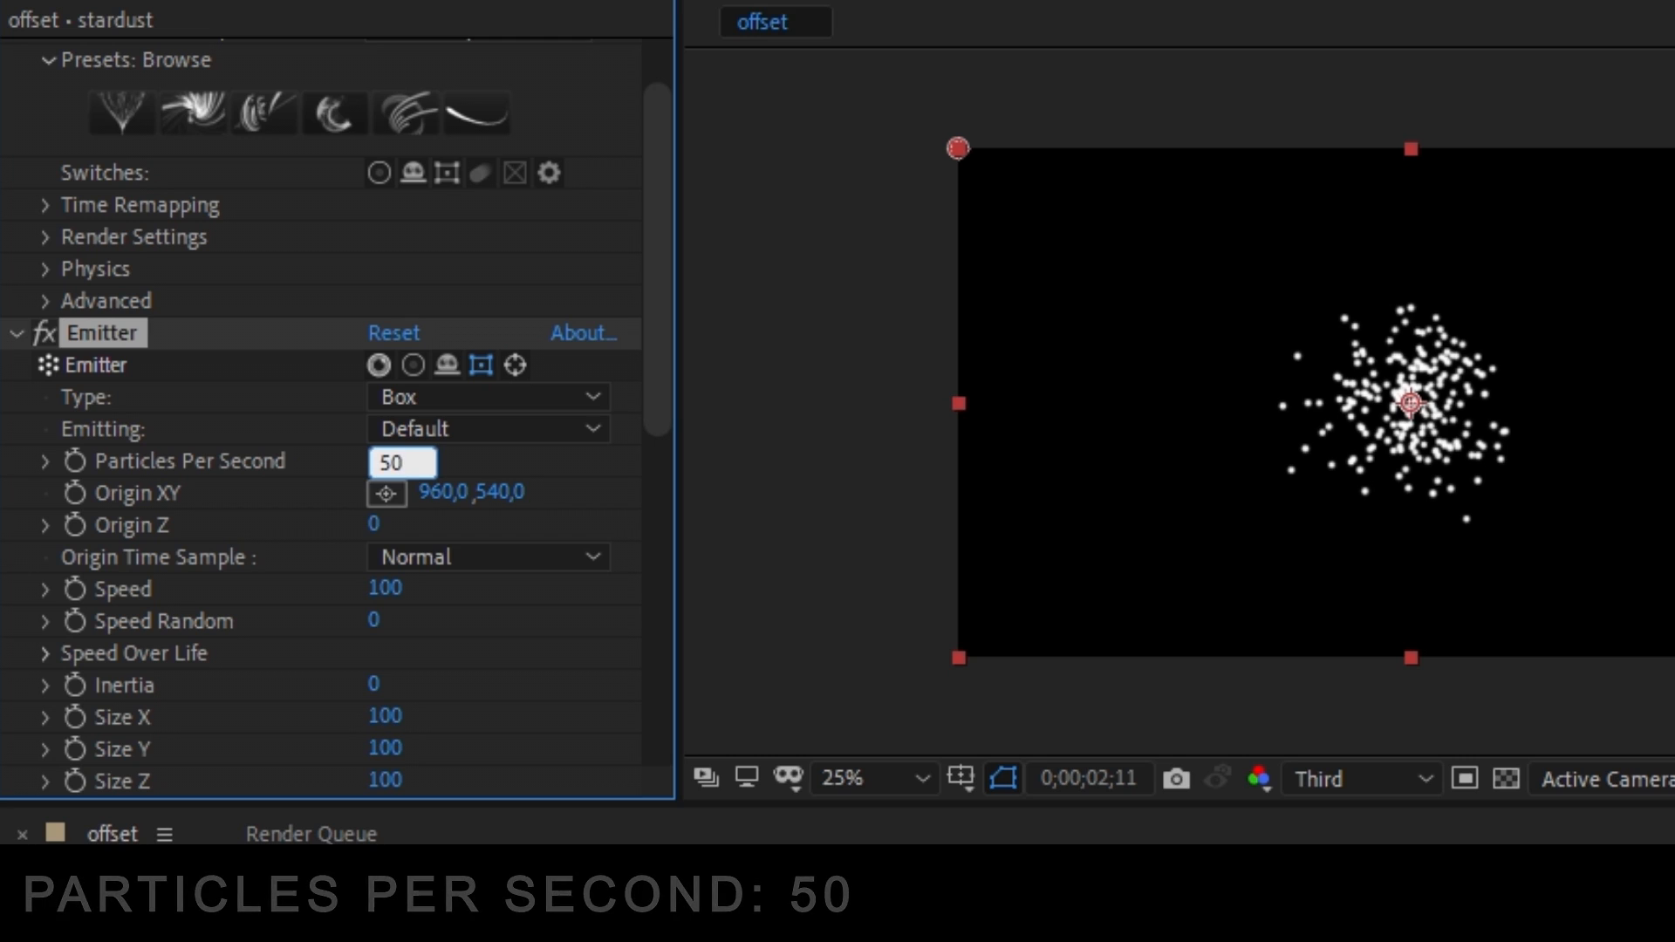
{"action": "key", "text": "Return"}
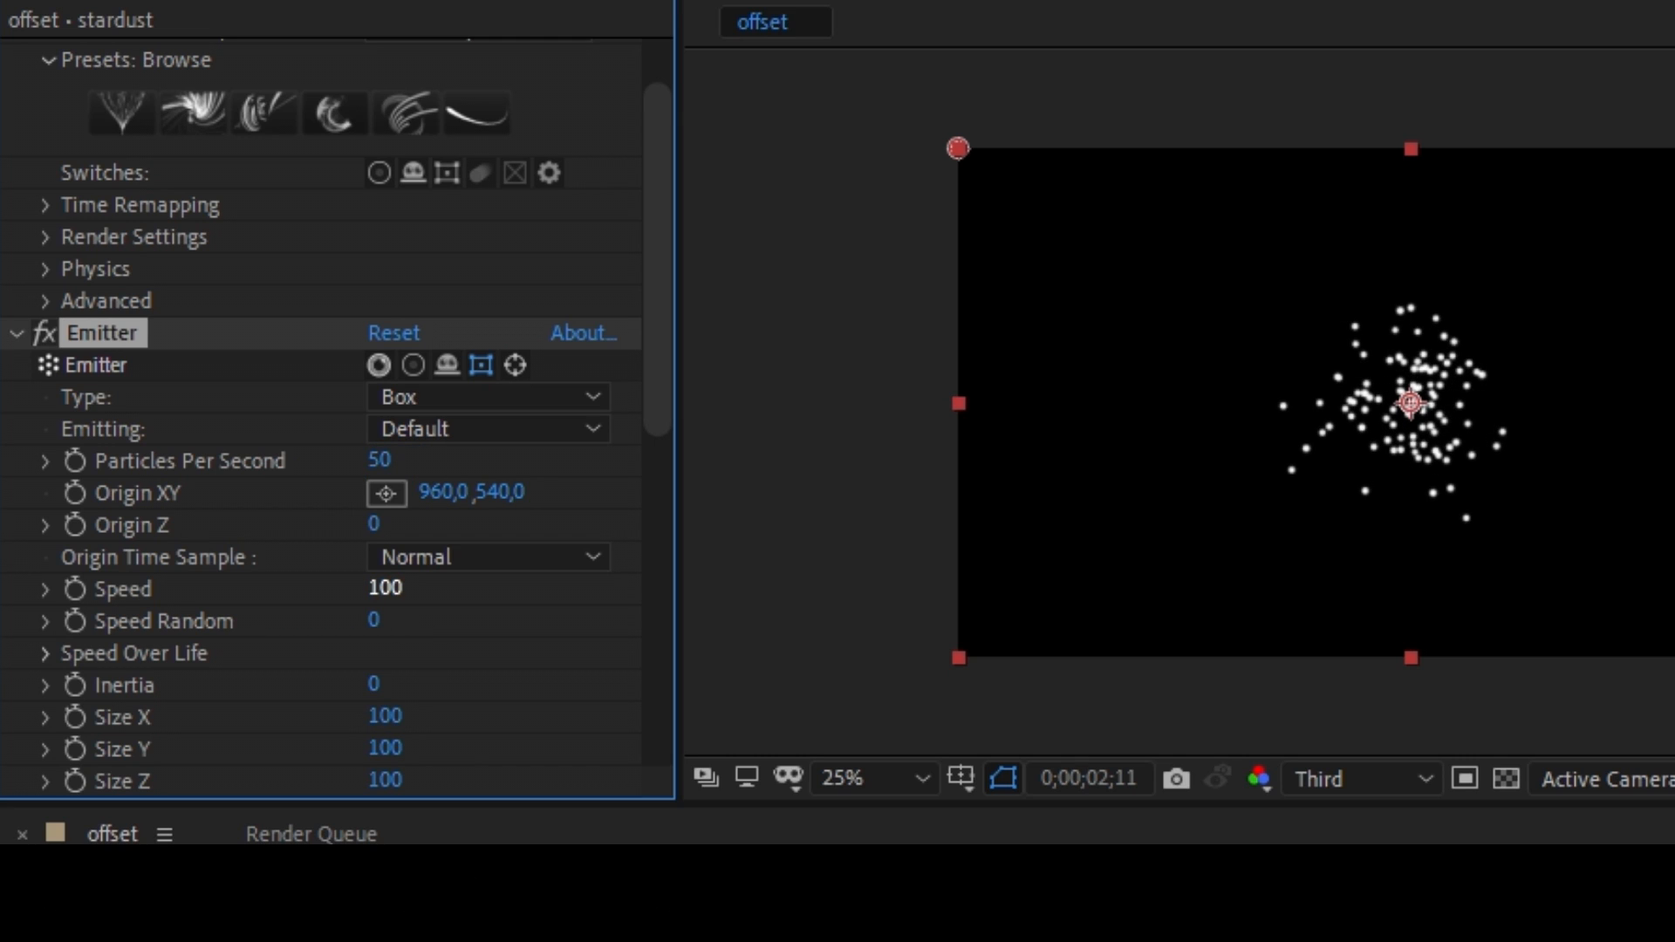
{"action": "left_click", "coordinate": [385, 587]}
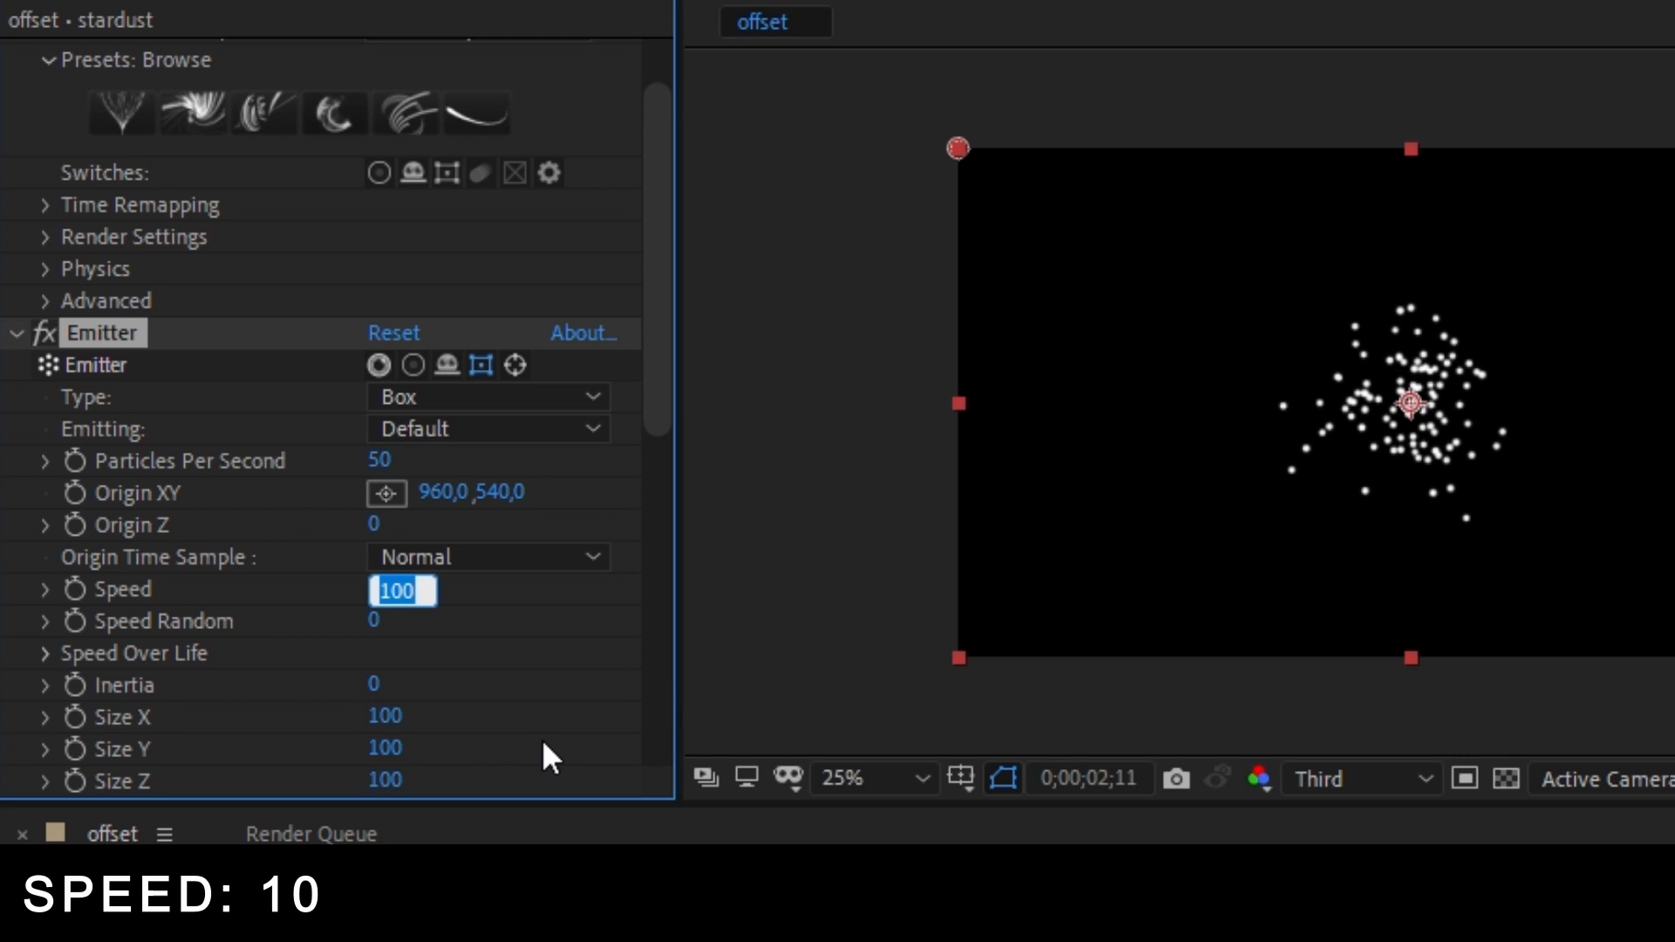
{"action": "type", "text": "10"}
{"action": "key", "text": "Return"}
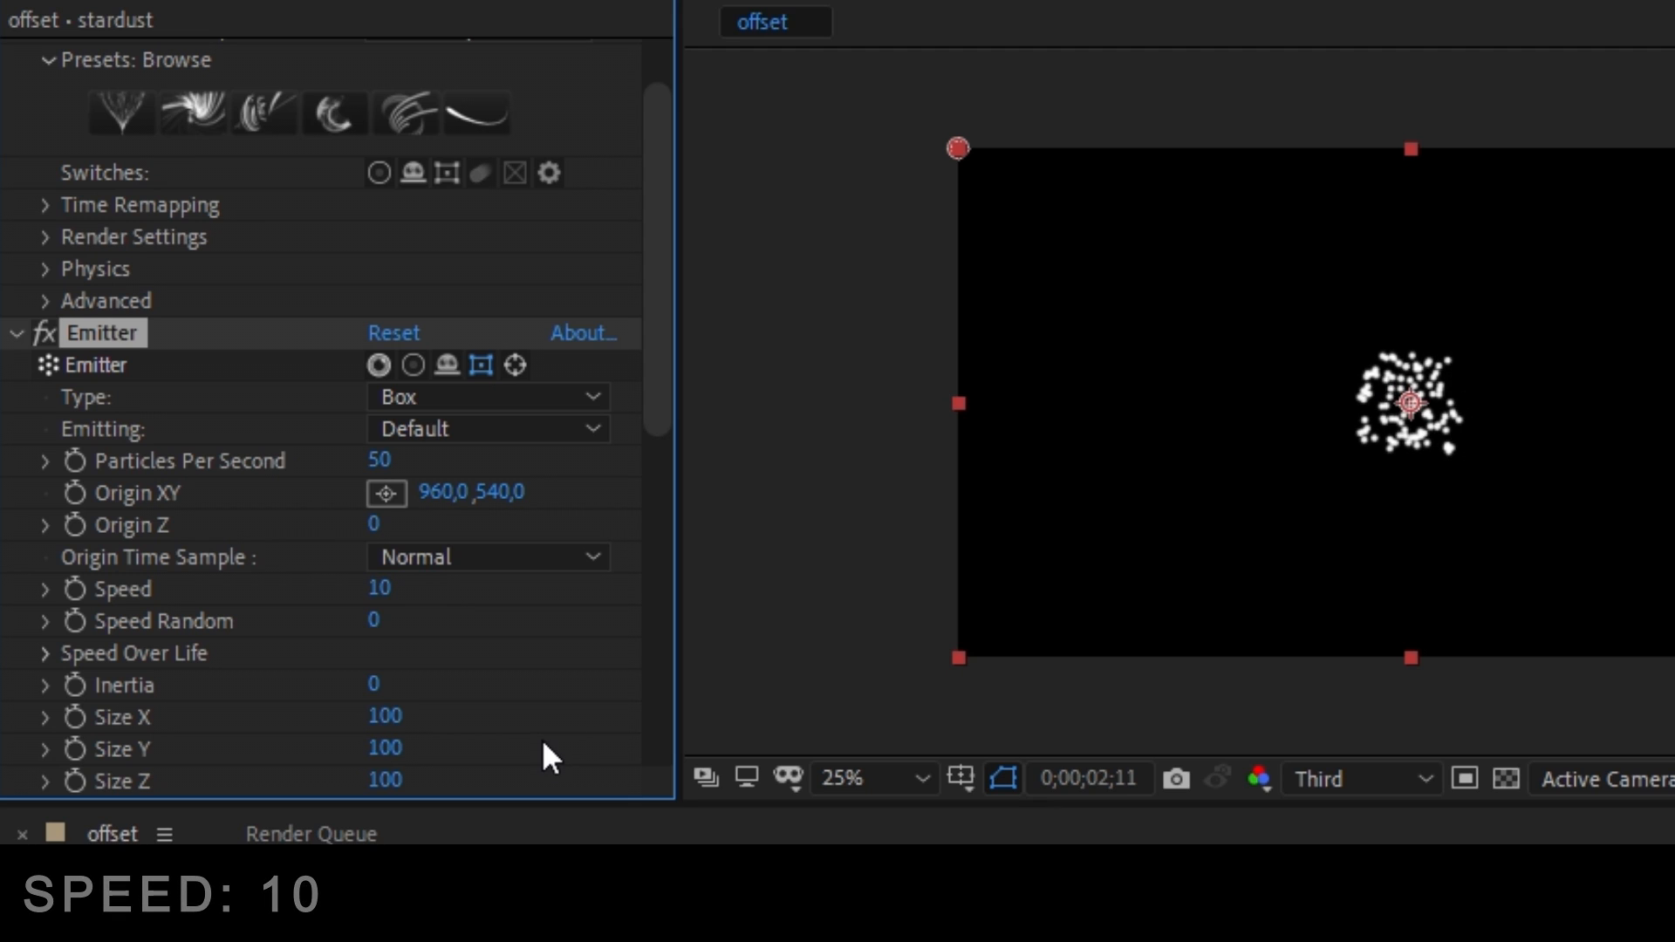
Set the Particle's Life (Seconds) value to 8,600.
{"action": "scroll", "coordinate": [527, 715], "scroll_direction": "down", "scroll_amount": 2}
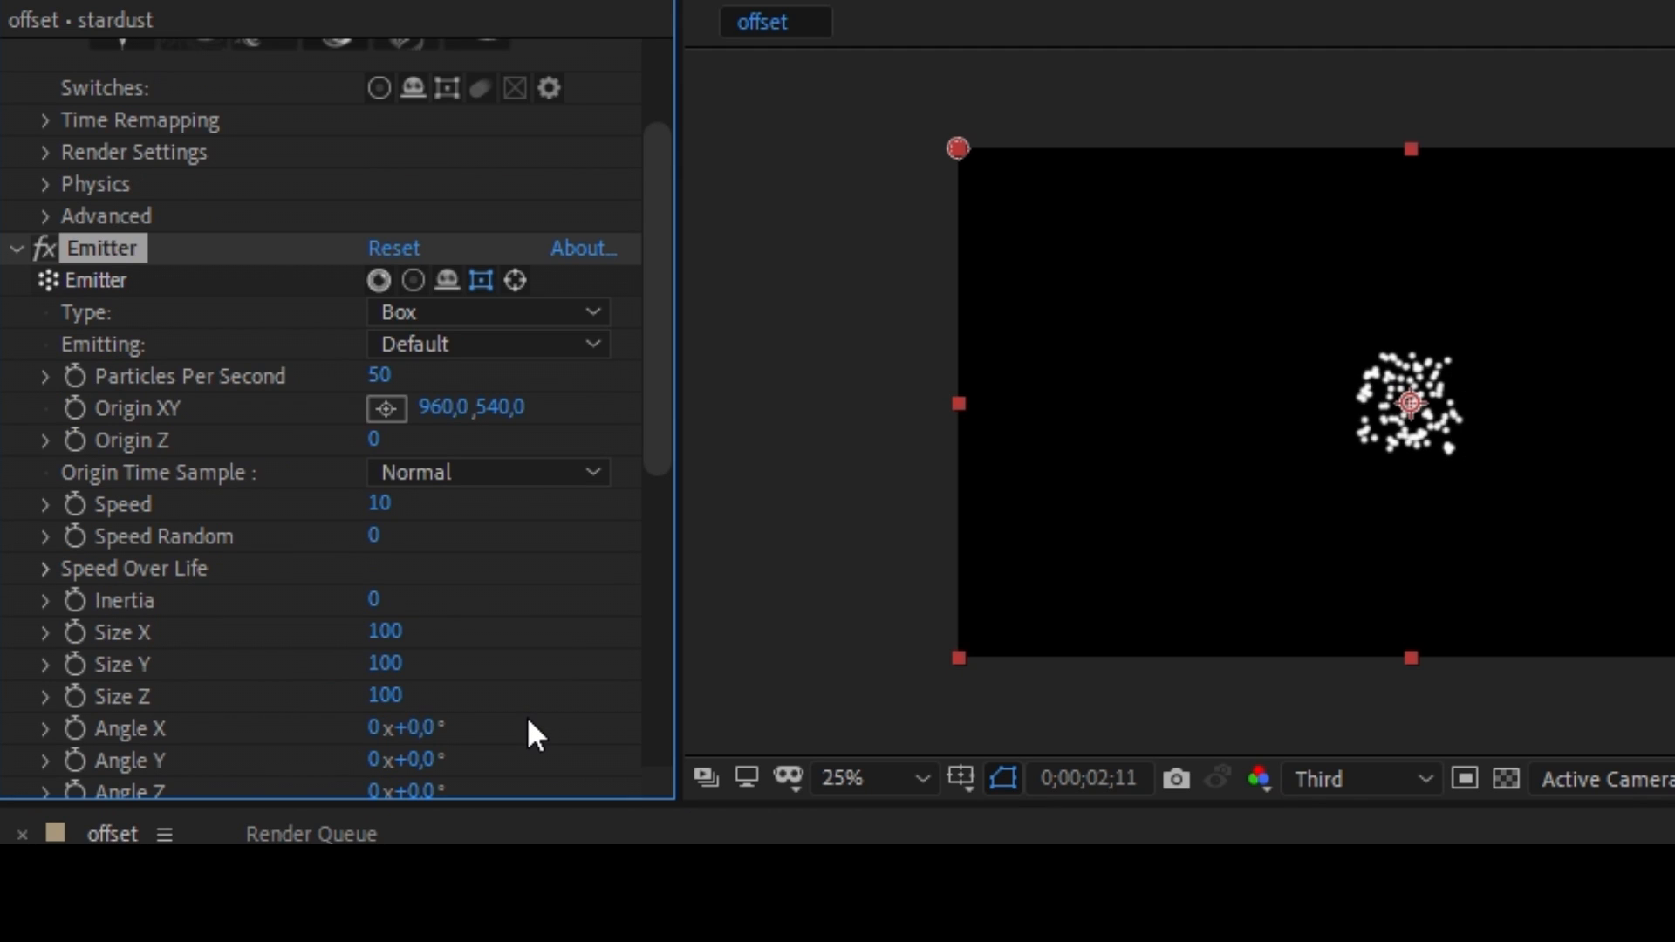
{"action": "scroll", "coordinate": [542, 676], "scroll_direction": "down", "scroll_amount": 3}
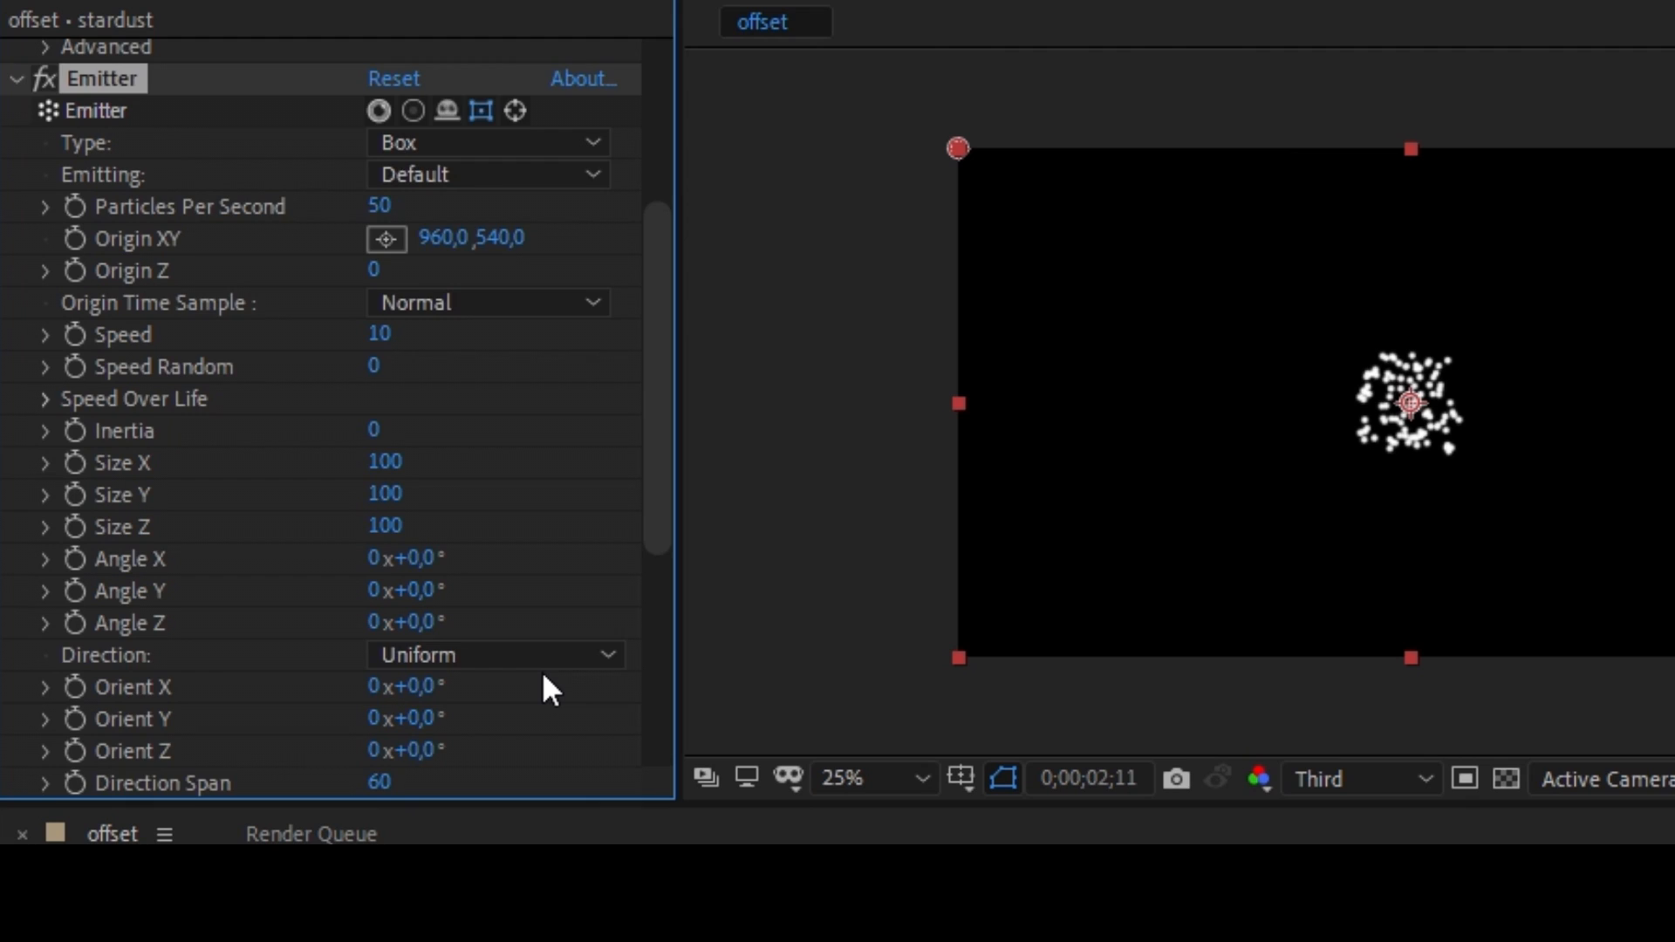
{"action": "scroll", "coordinate": [543, 676], "scroll_direction": "down", "scroll_amount": 1}
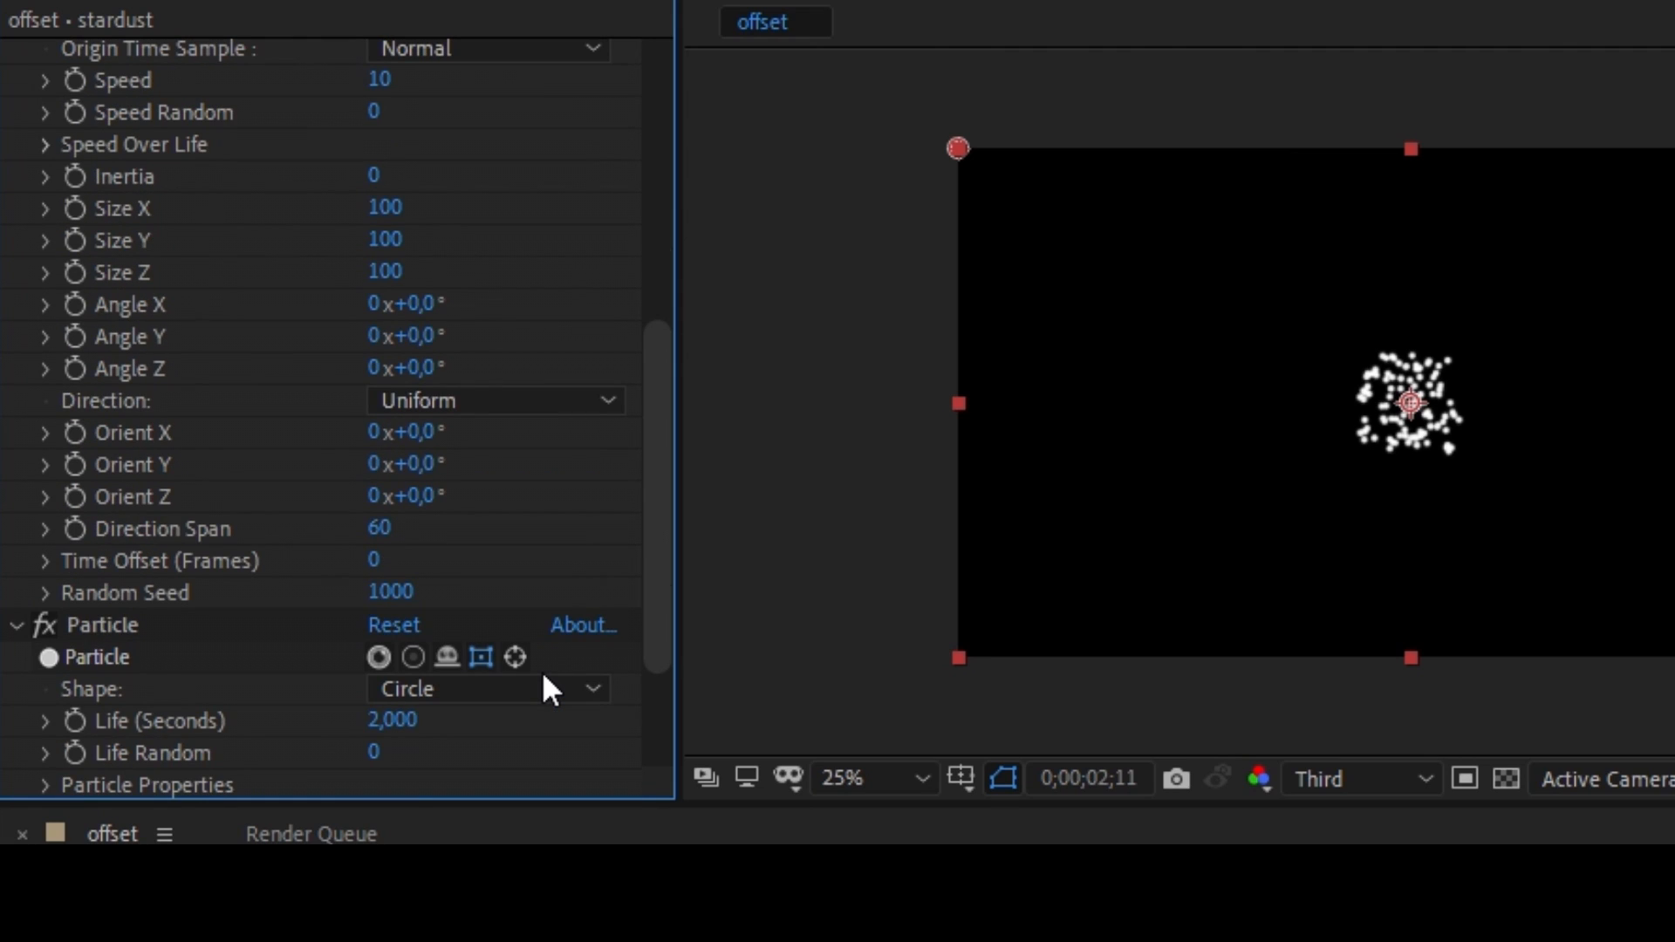
{"action": "scroll", "coordinate": [541, 689], "scroll_direction": "down", "scroll_amount": 1}
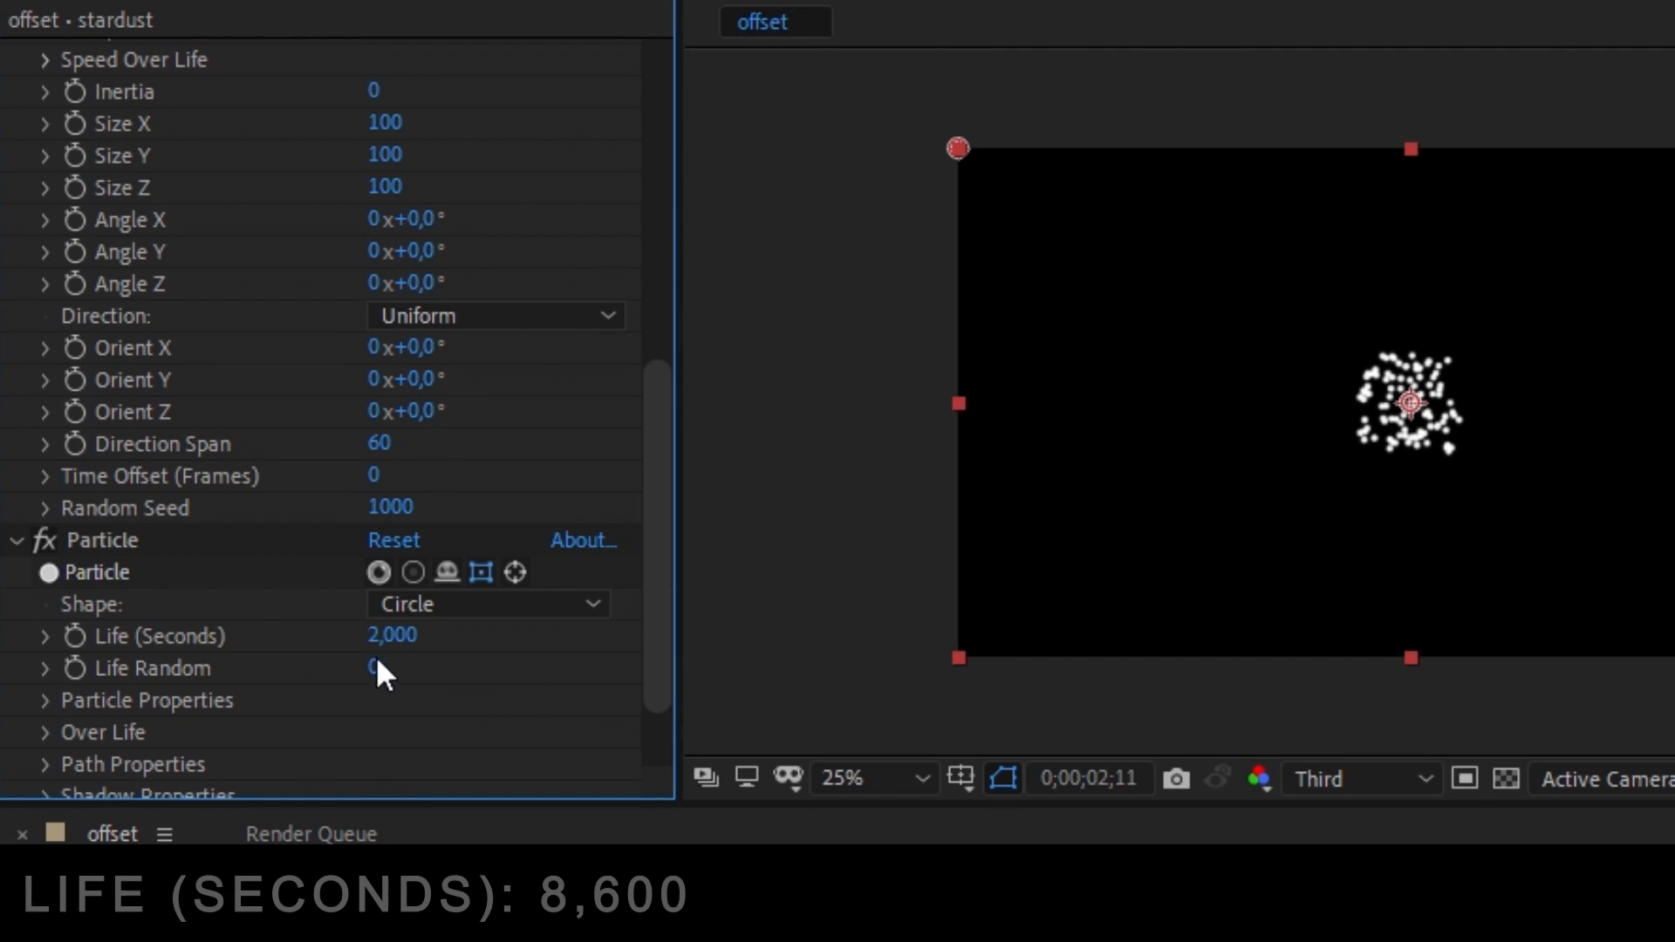
{"action": "left_click_drag", "start_coordinate": [393, 635], "coordinate": [508, 635]}
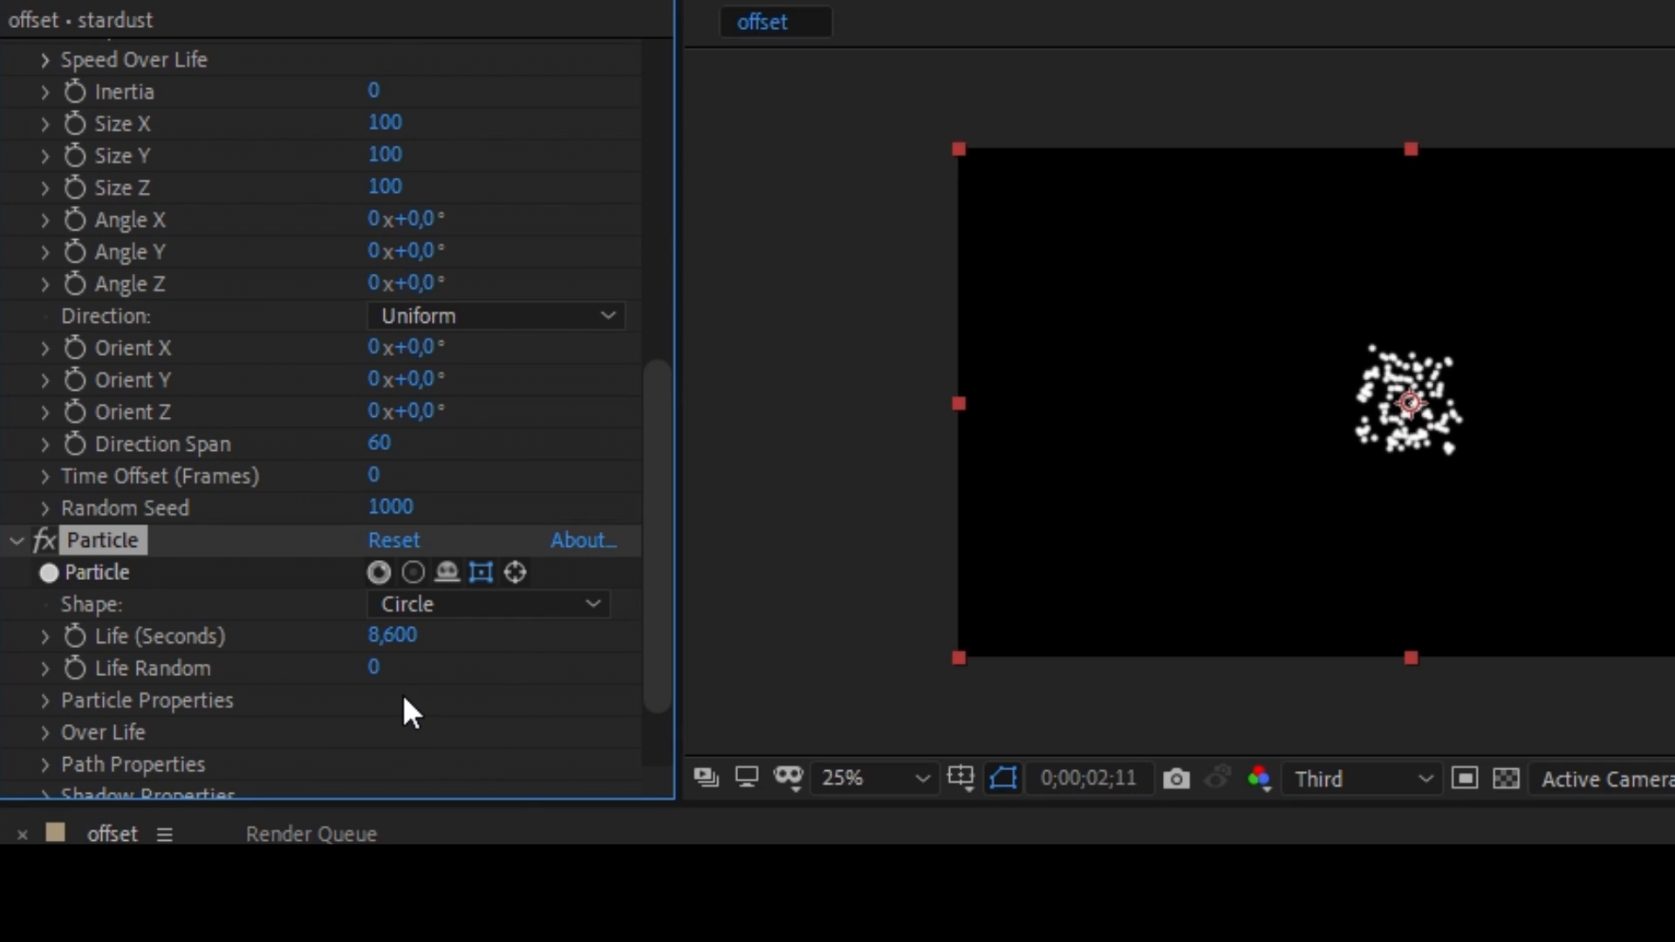
Set the Particle Color option in Particle Properties to Random From Gradient.
{"action": "scroll", "coordinate": [404, 698], "scroll_direction": "down", "scroll_amount": 1}
{"action": "scroll", "coordinate": [422, 680], "scroll_direction": "down", "scroll_amount": 1}
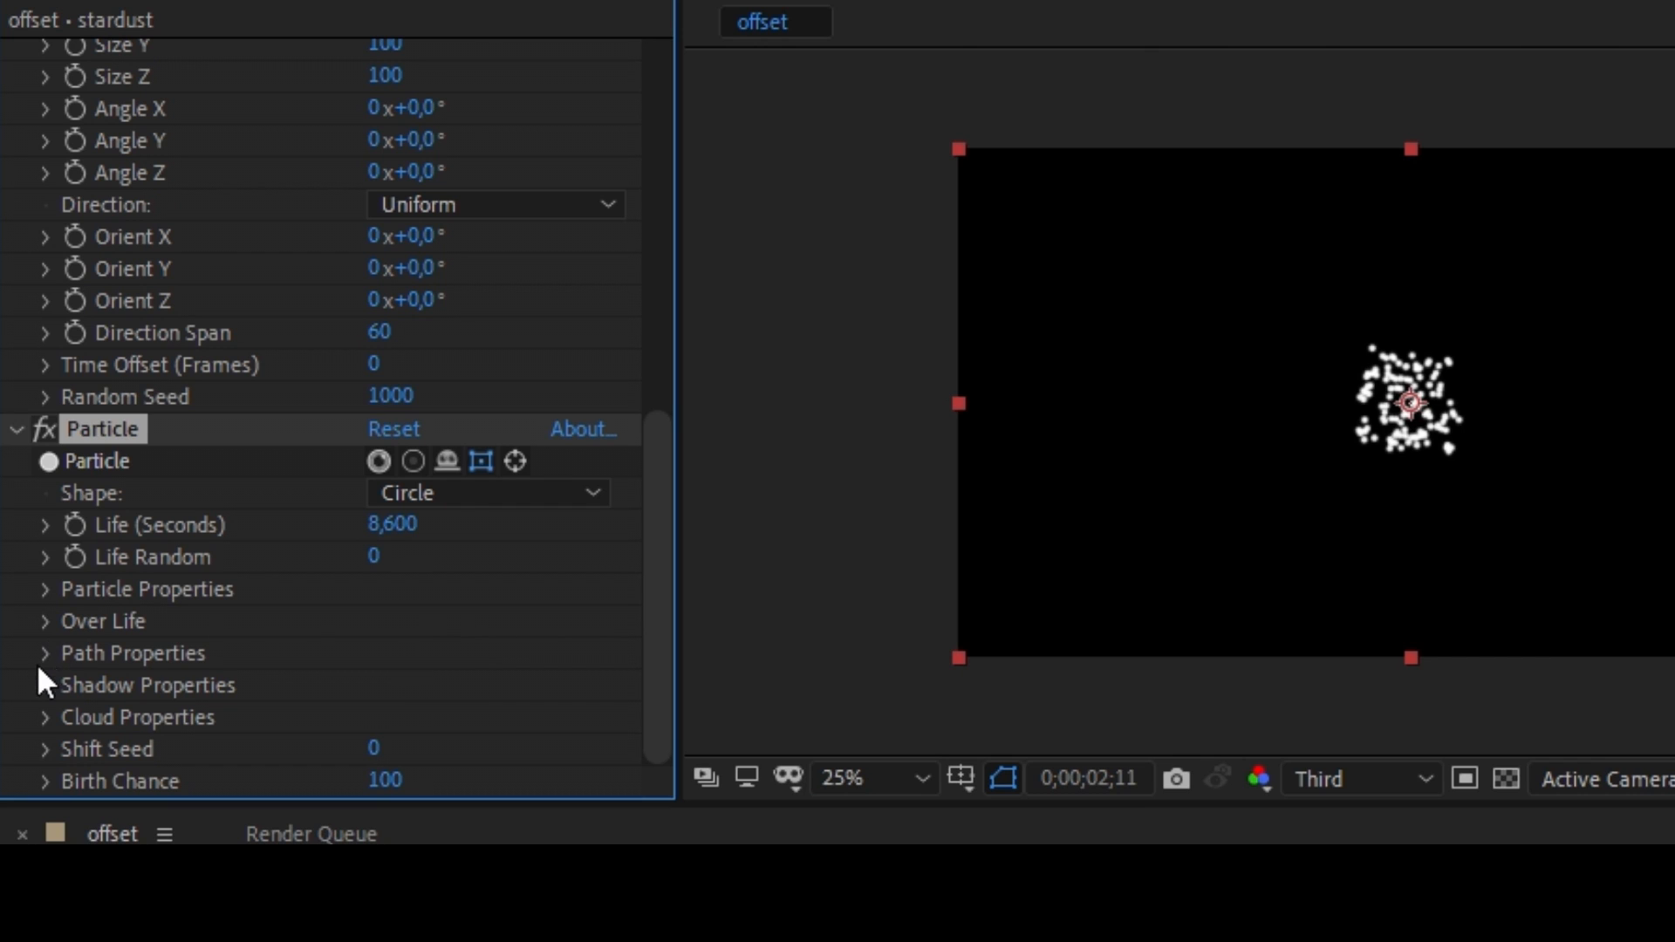
{"action": "left_click", "coordinate": [45, 589]}
{"action": "scroll", "coordinate": [49, 584], "scroll_direction": "down", "scroll_amount": 2}
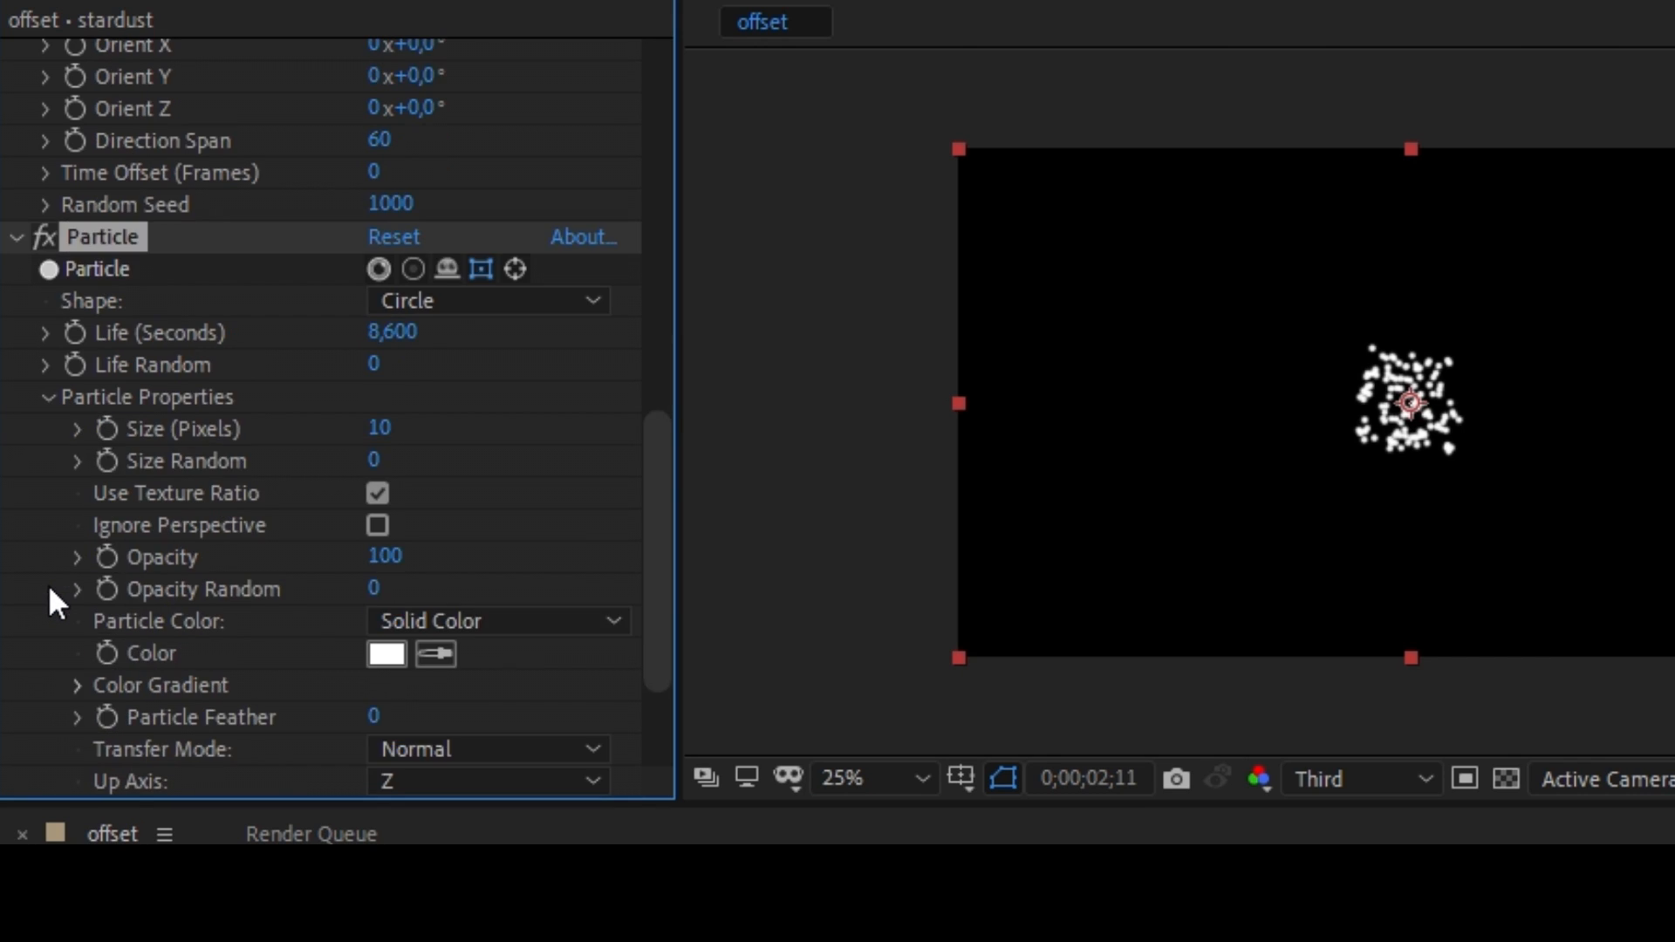
{"action": "left_click", "coordinate": [500, 614]}
{"action": "left_click", "coordinate": [505, 741]}
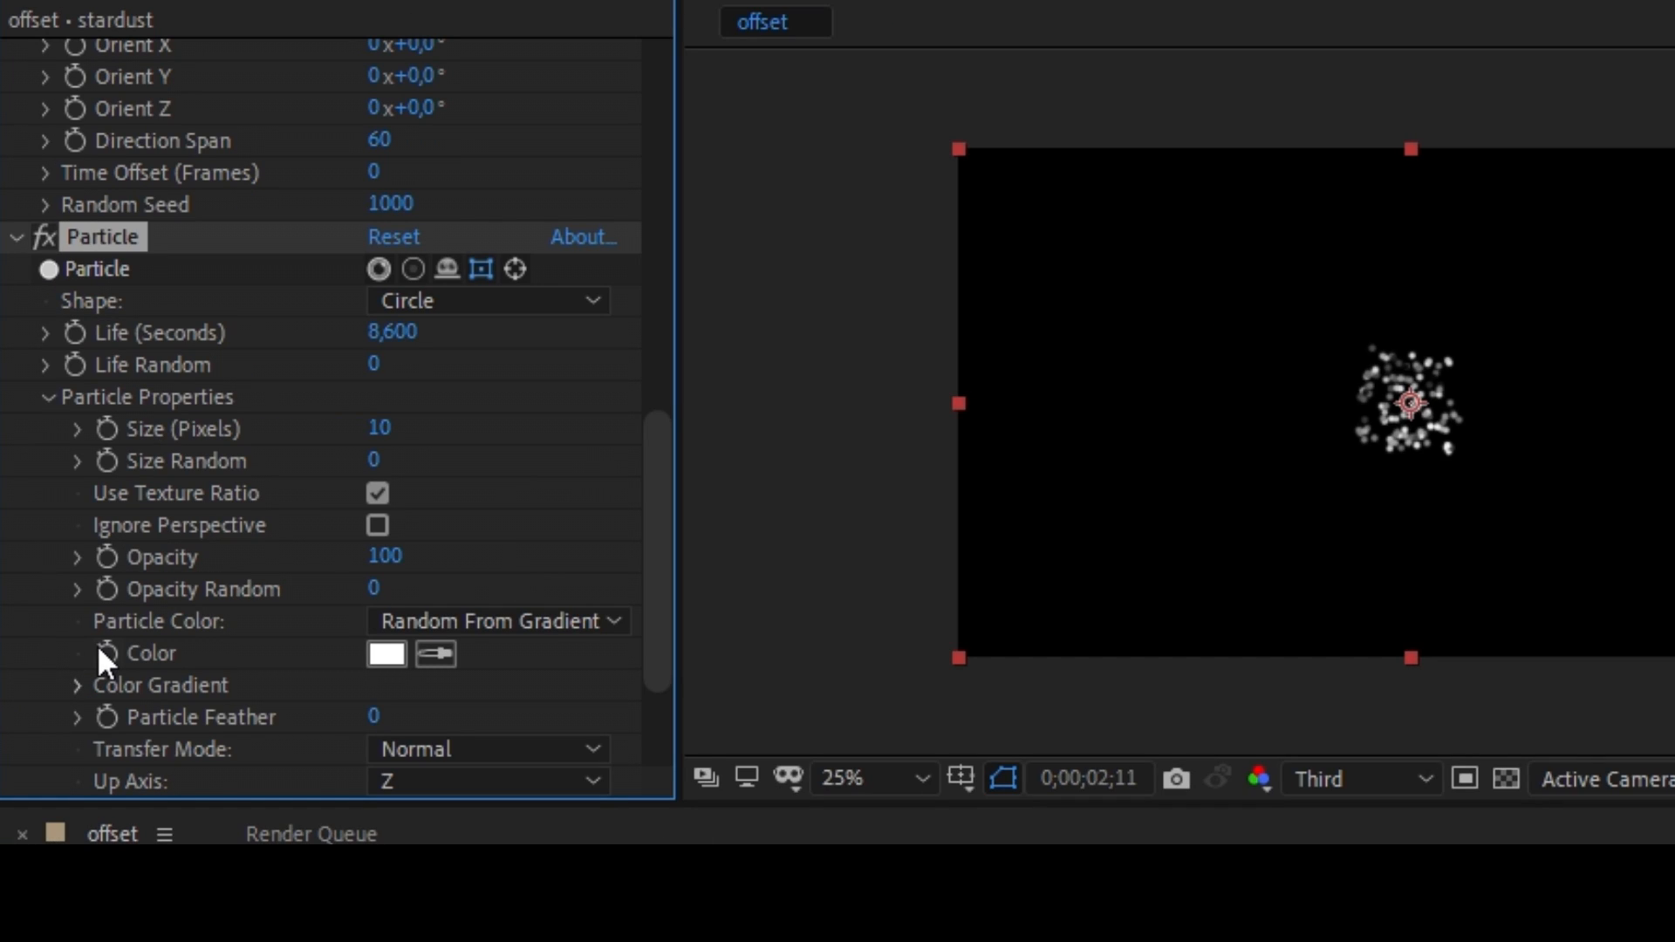
Change the black stop of the particle Color Gradient to purple AE00FF.
{"action": "left_click", "coordinate": [77, 686]}
{"action": "scroll", "coordinate": [300, 663], "scroll_direction": "down", "scroll_amount": 3}
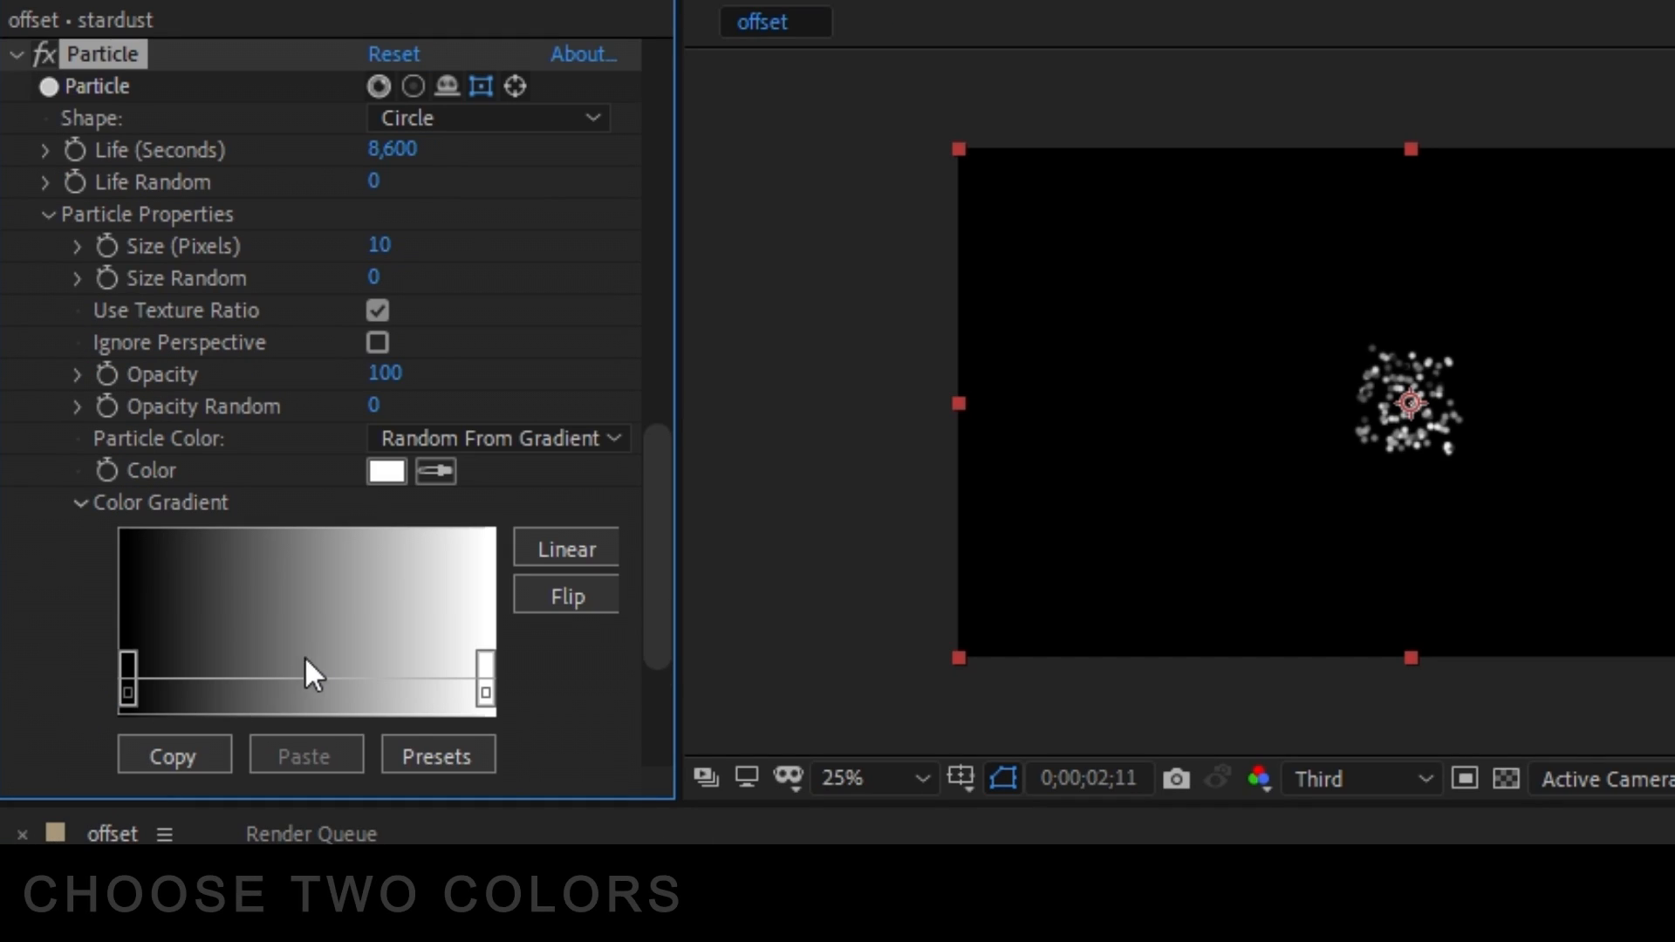
{"action": "double_click", "coordinate": [131, 682]}
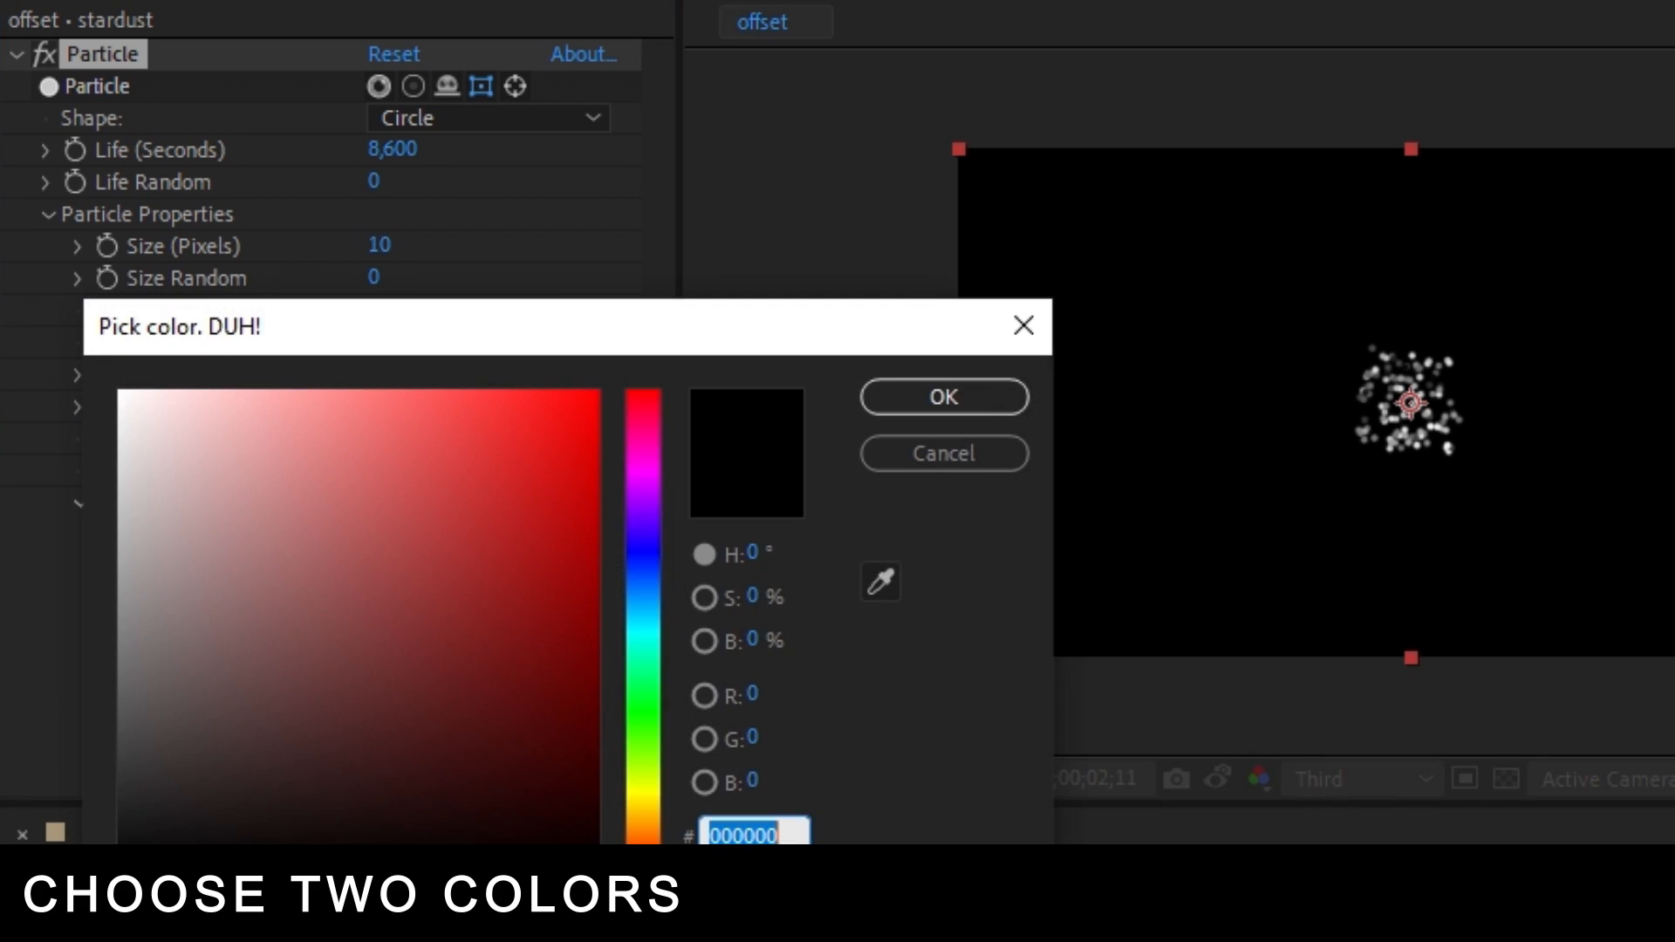
{"action": "mouse_move", "coordinate": [654, 524]}
{"action": "left_mouse_down"}
{"action": "mouse_move", "coordinate": [651, 474]}
{"action": "mouse_move", "coordinate": [643, 494]}
{"action": "left_mouse_up"}
{"action": "left_click", "coordinate": [515, 459]}
{"action": "left_click_drag", "start_coordinate": [515, 459], "coordinate": [600, 390]}
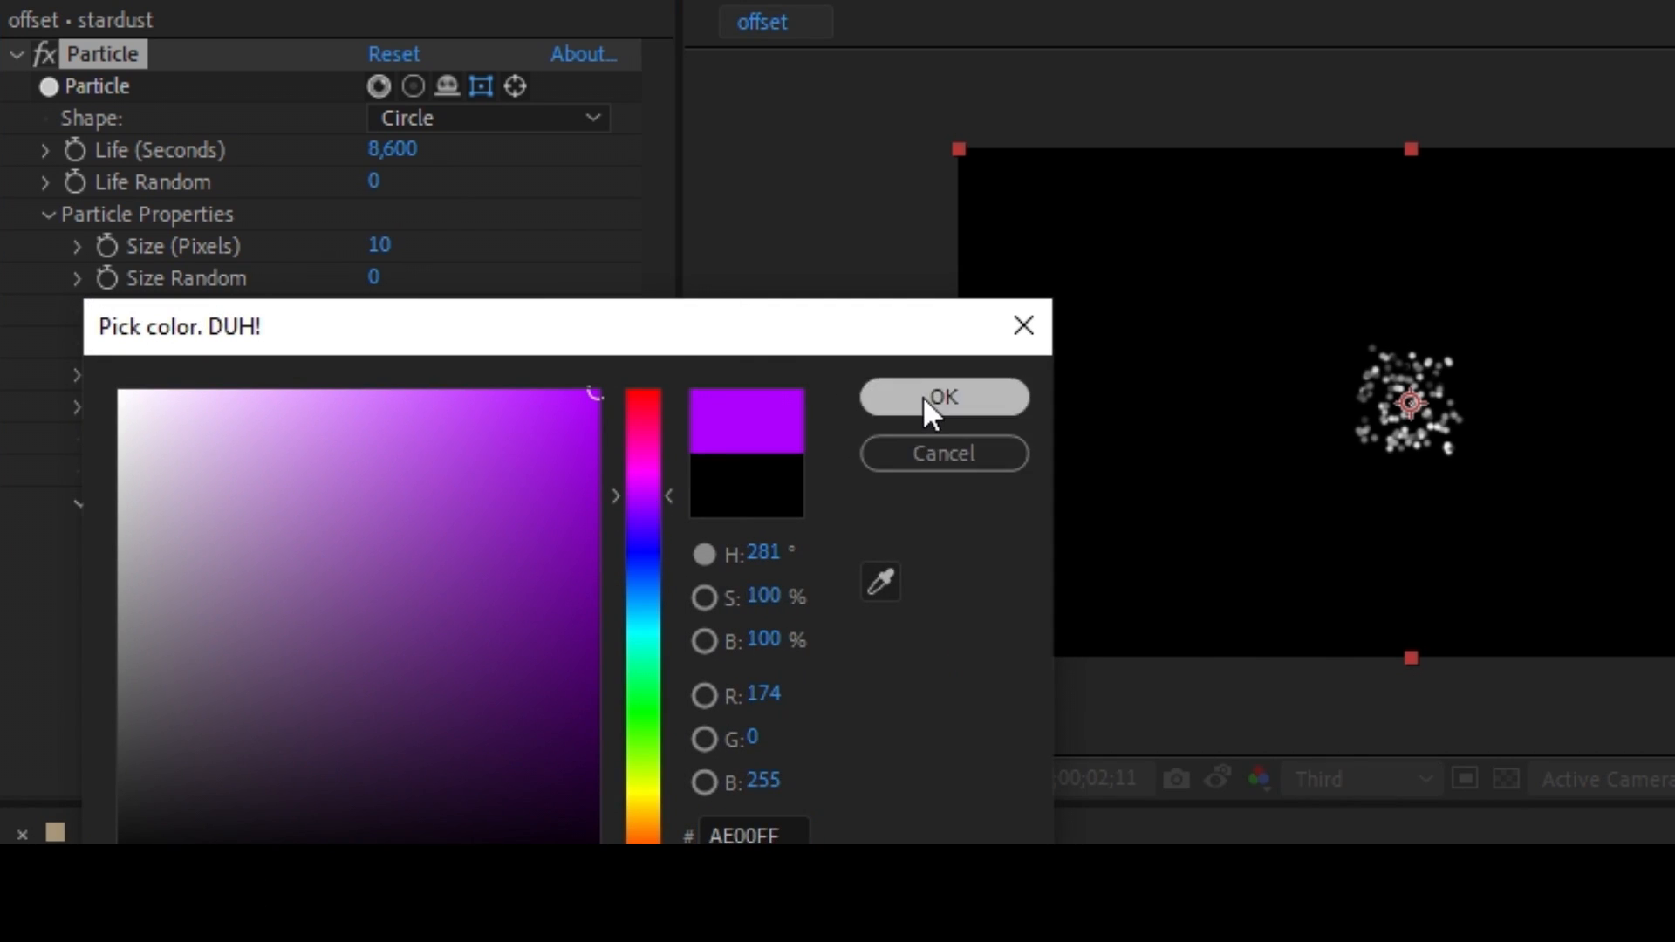
{"action": "left_click", "coordinate": [923, 396]}
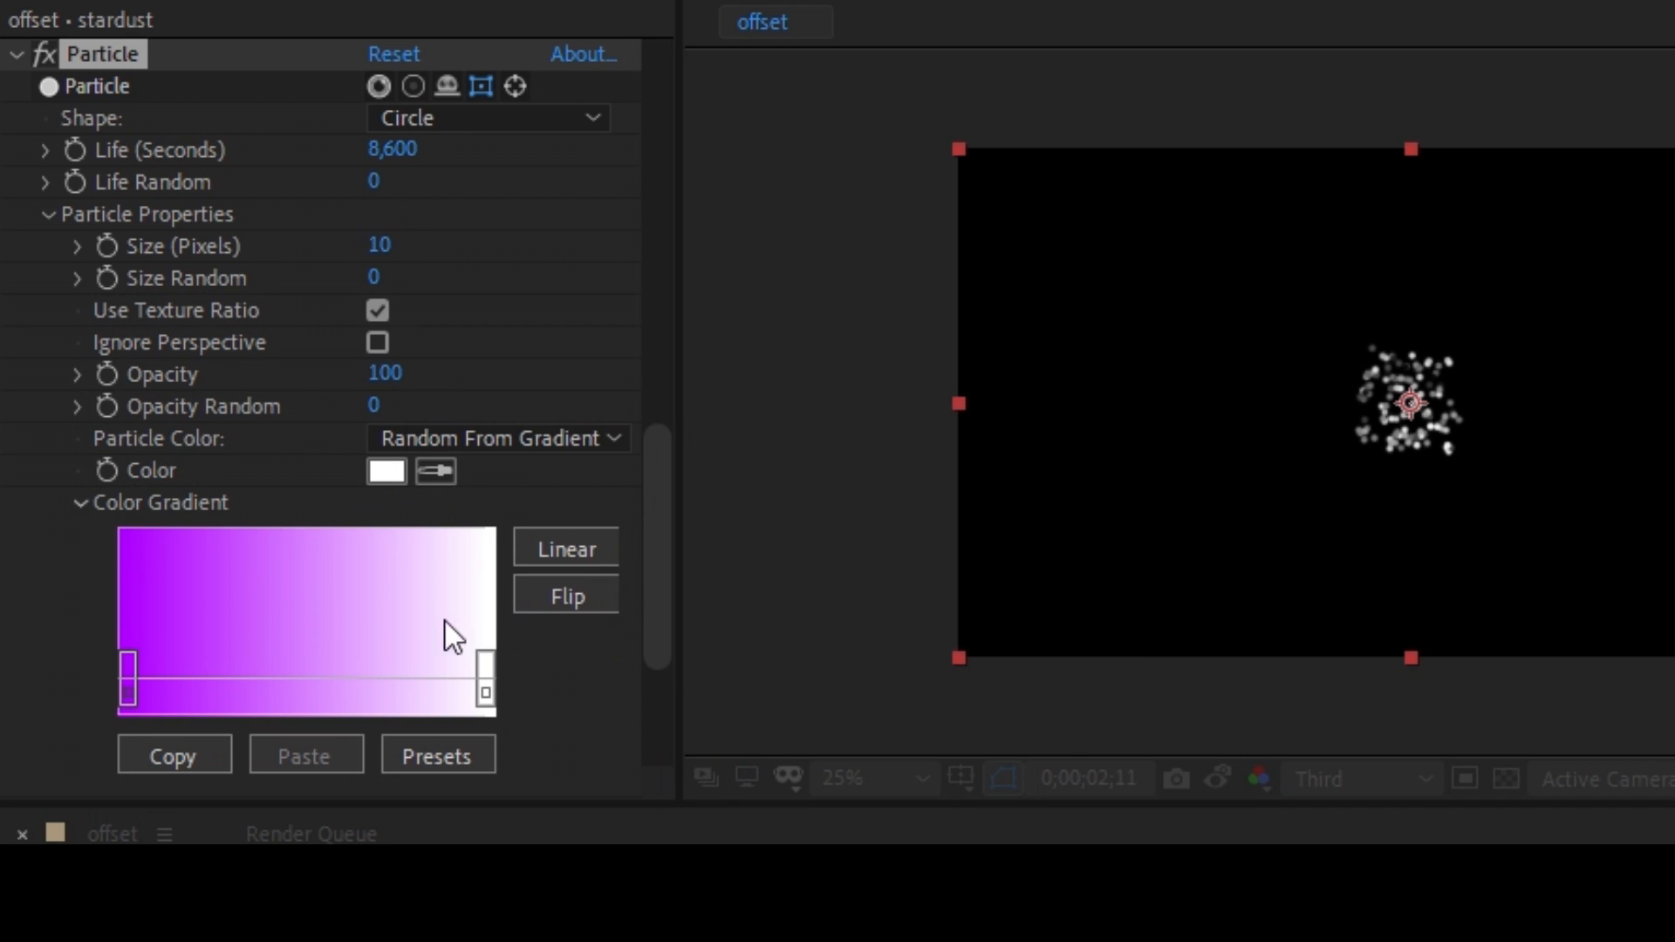
Change the white stop of the particle Color Gradient to a fully saturated pinkish red.
{"action": "double_click", "coordinate": [485, 698]}
{"action": "left_click", "coordinate": [640, 437]}
{"action": "mouse_move", "coordinate": [640, 437]}
{"action": "left_mouse_down"}
{"action": "mouse_move", "coordinate": [644, 422]}
{"action": "mouse_move", "coordinate": [579, 401]}
{"action": "mouse_move", "coordinate": [600, 390]}
{"action": "left_mouse_up"}
{"action": "left_click", "coordinate": [934, 396]}
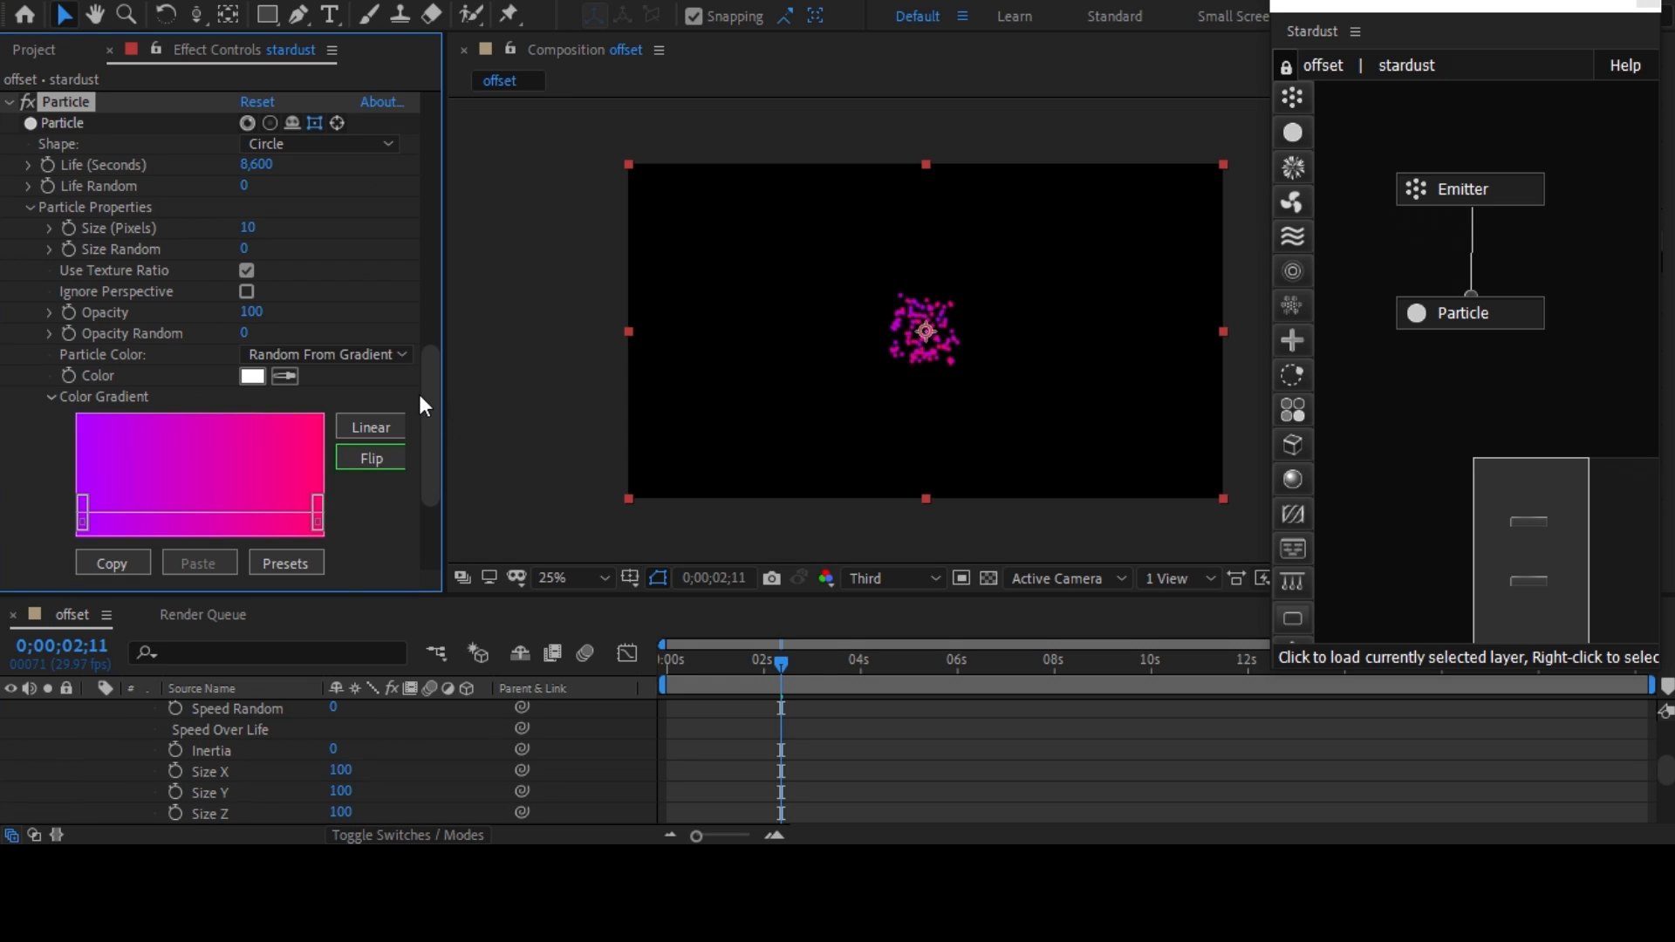
Add a Replica node to the Stardust graph and connect it to the Particle node.
{"action": "left_click_drag", "start_coordinate": [432, 391], "coordinate": [432, 484]}
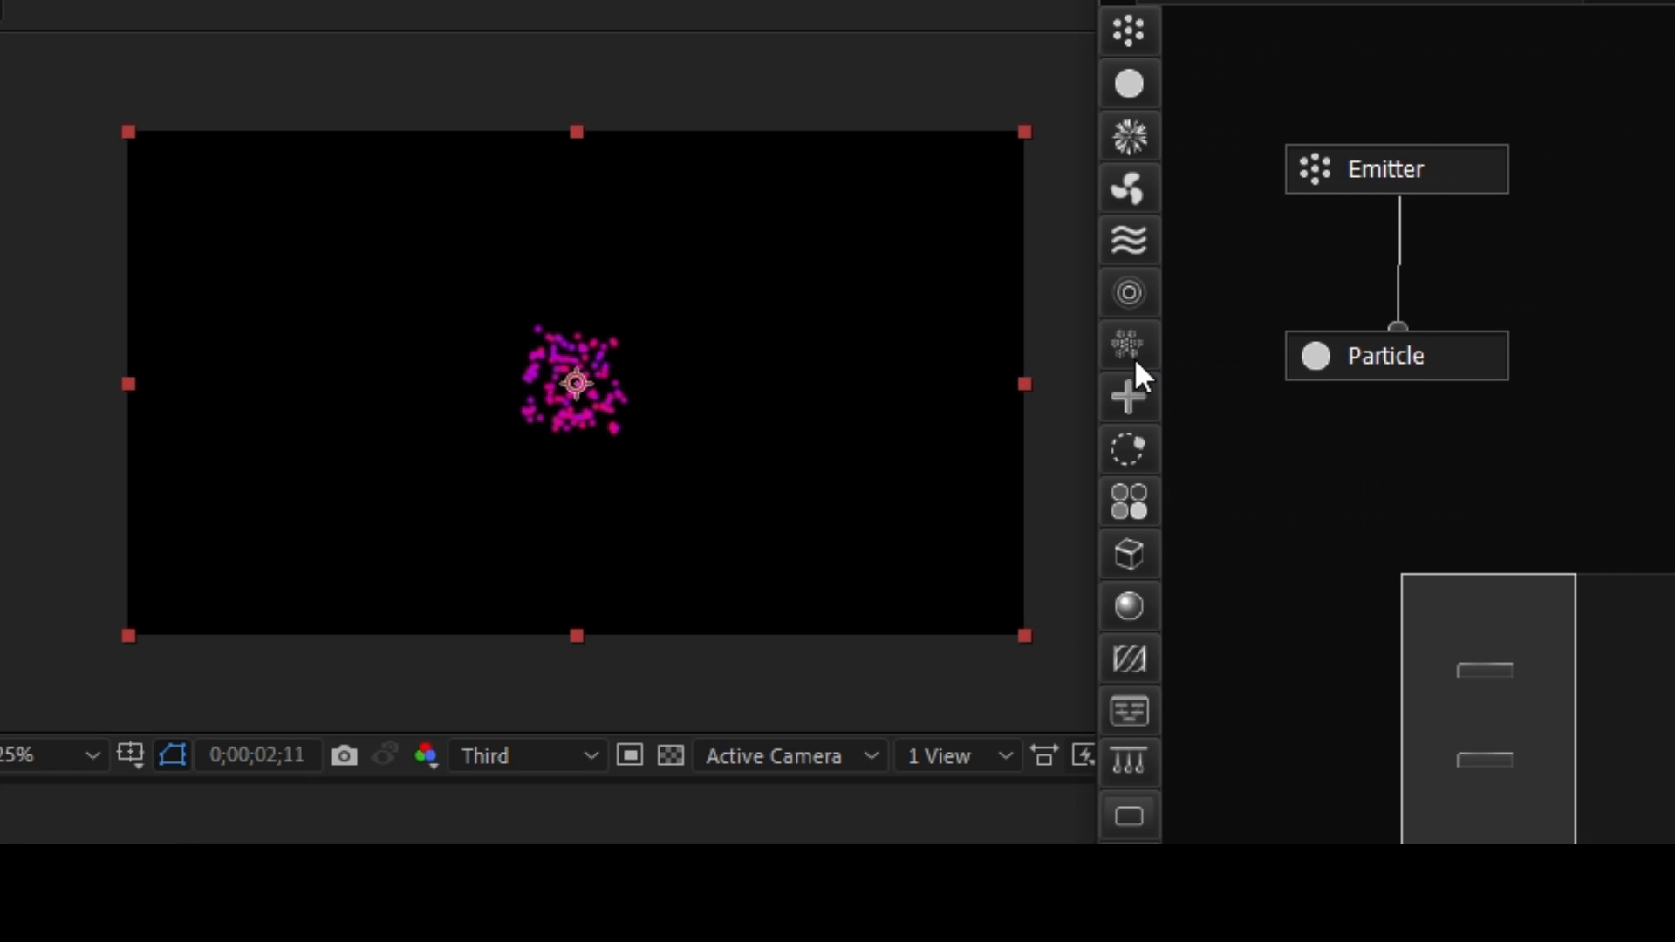
{"action": "left_click_drag", "start_coordinate": [1134, 357], "coordinate": [1305, 549]}
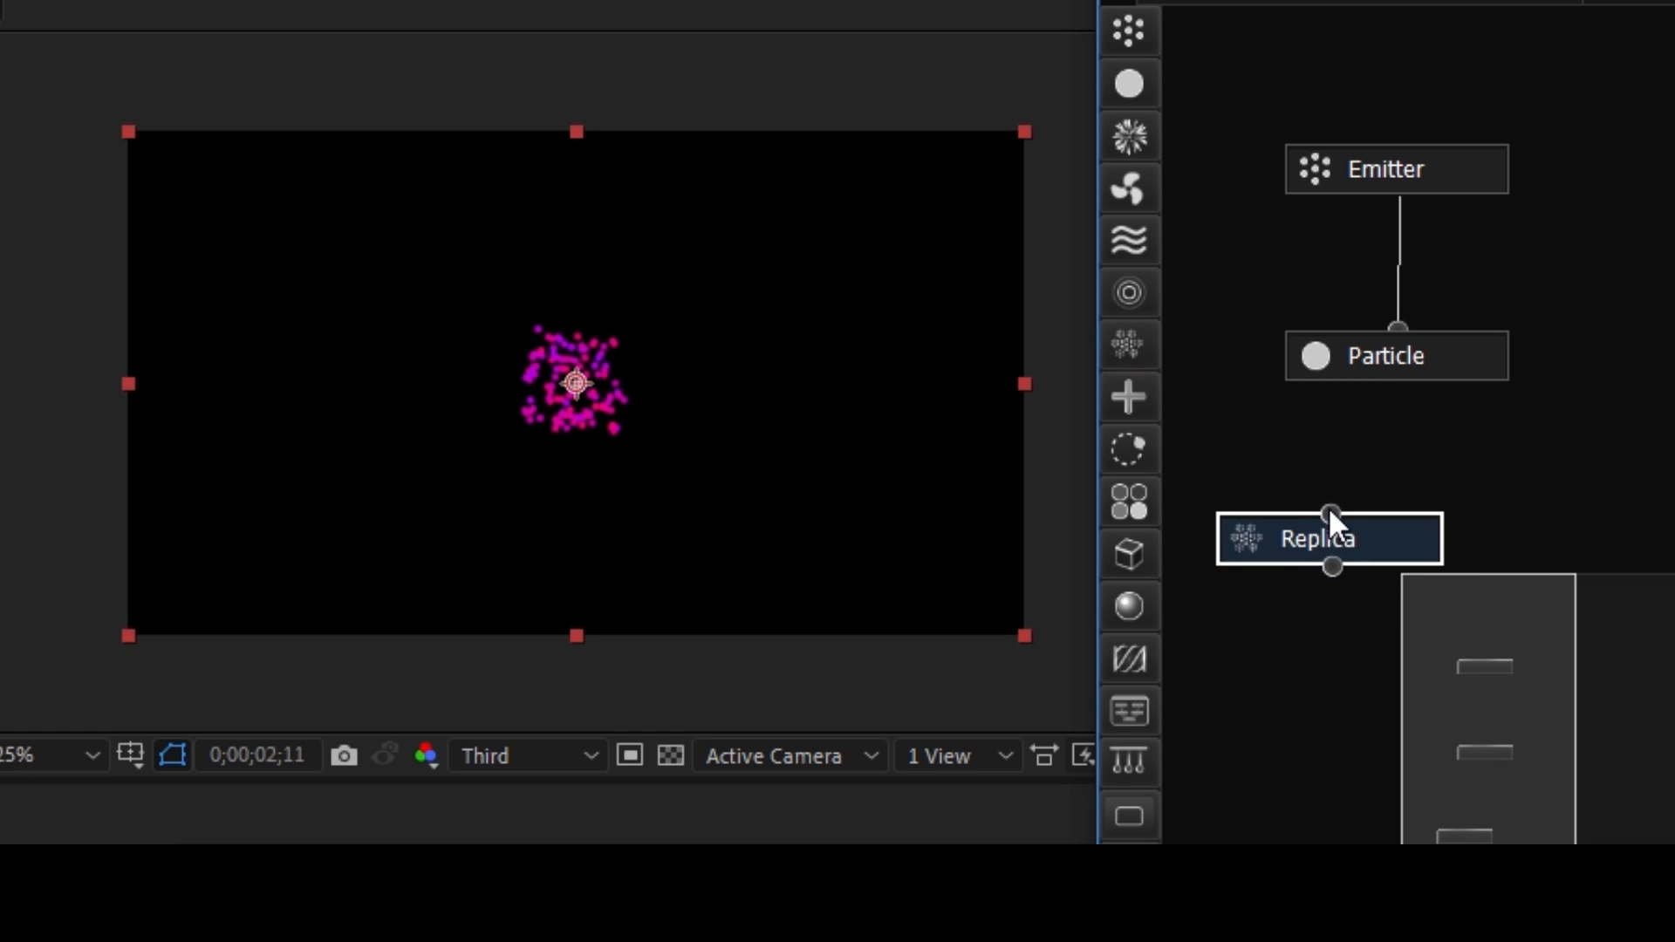
{"action": "left_click_drag", "start_coordinate": [1389, 426], "coordinate": [1399, 359]}
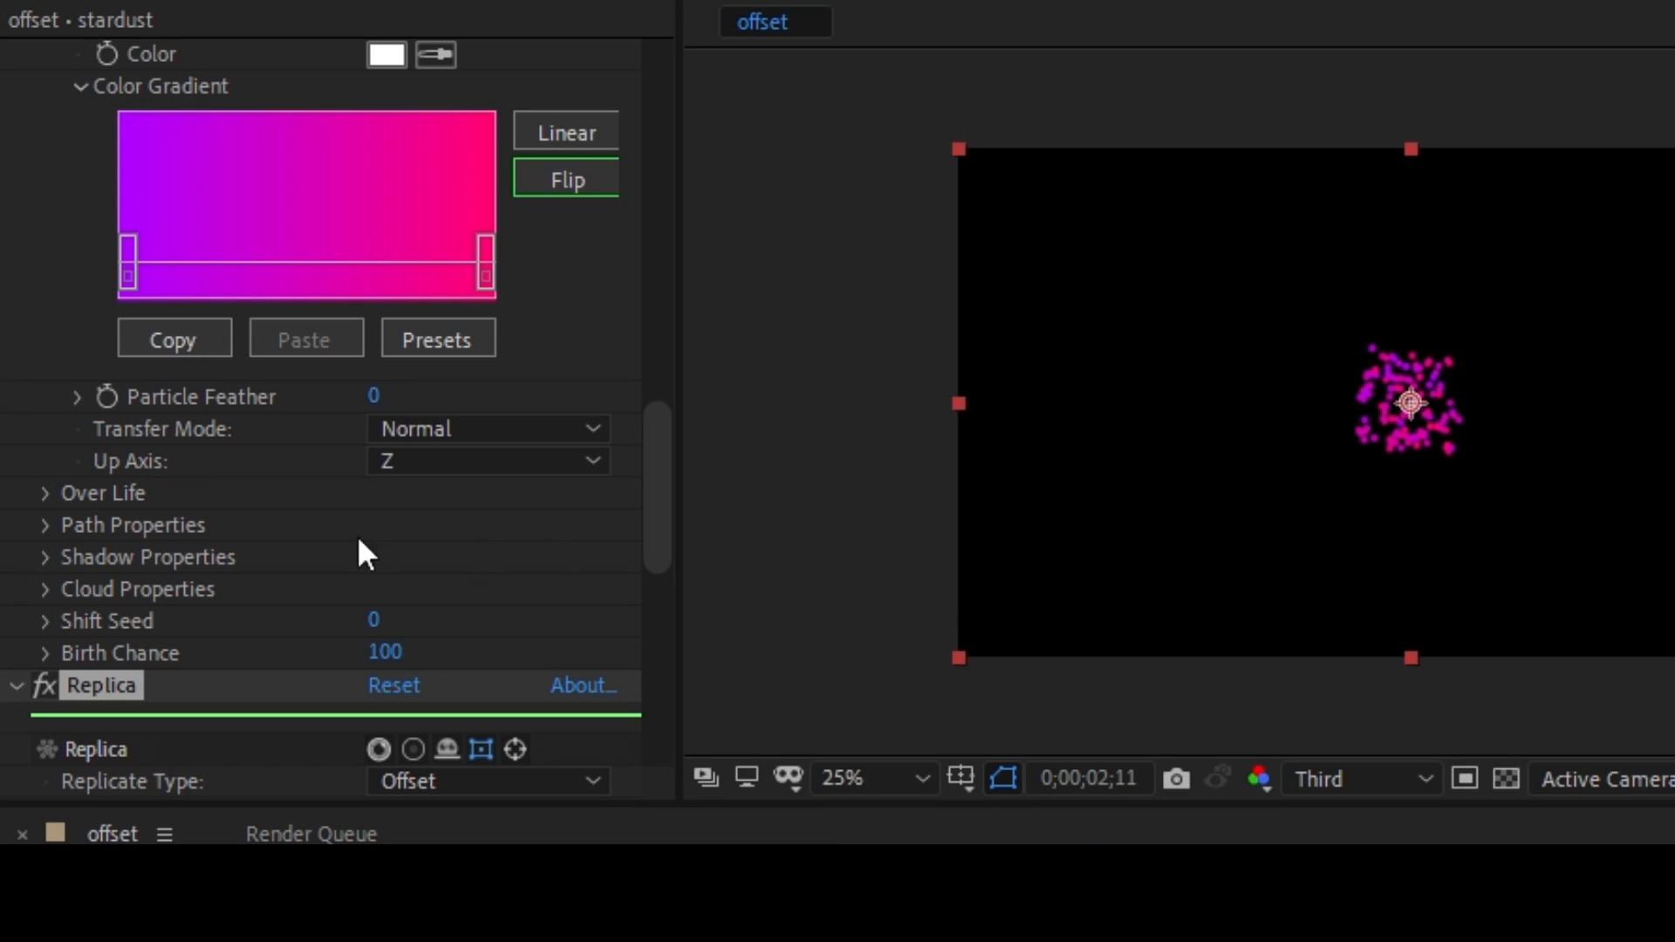
Choose Offset as the Replica's Replicate Type.
{"action": "scroll", "coordinate": [198, 508], "scroll_direction": "down", "scroll_amount": 3}
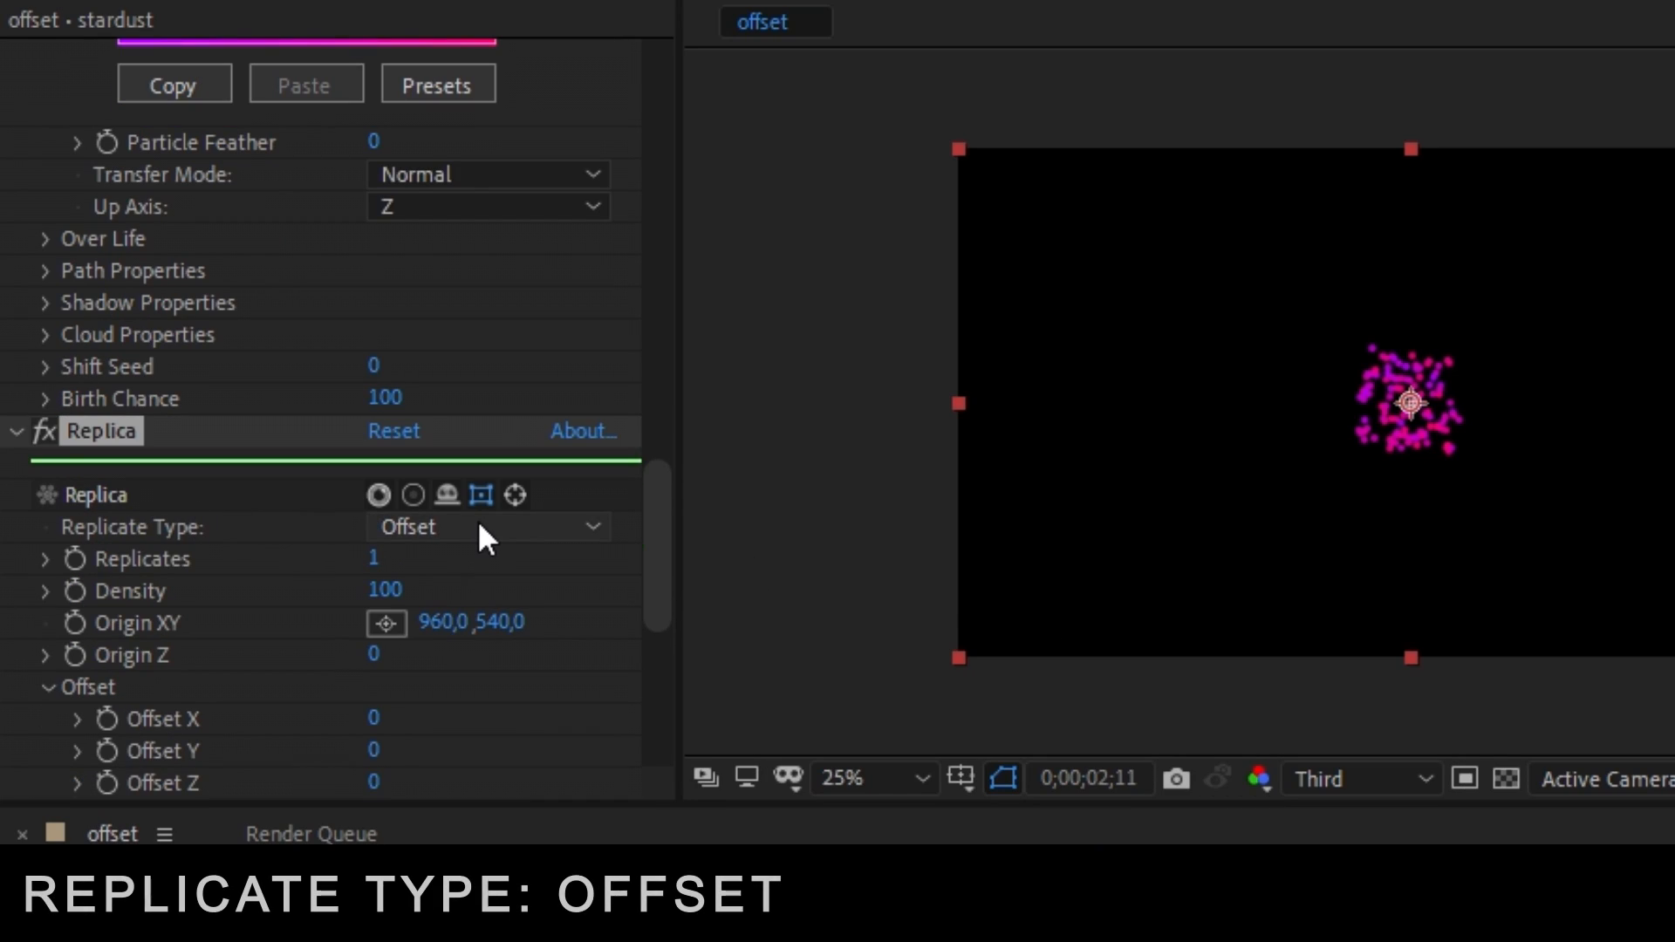
{"action": "left_click", "coordinate": [594, 526]}
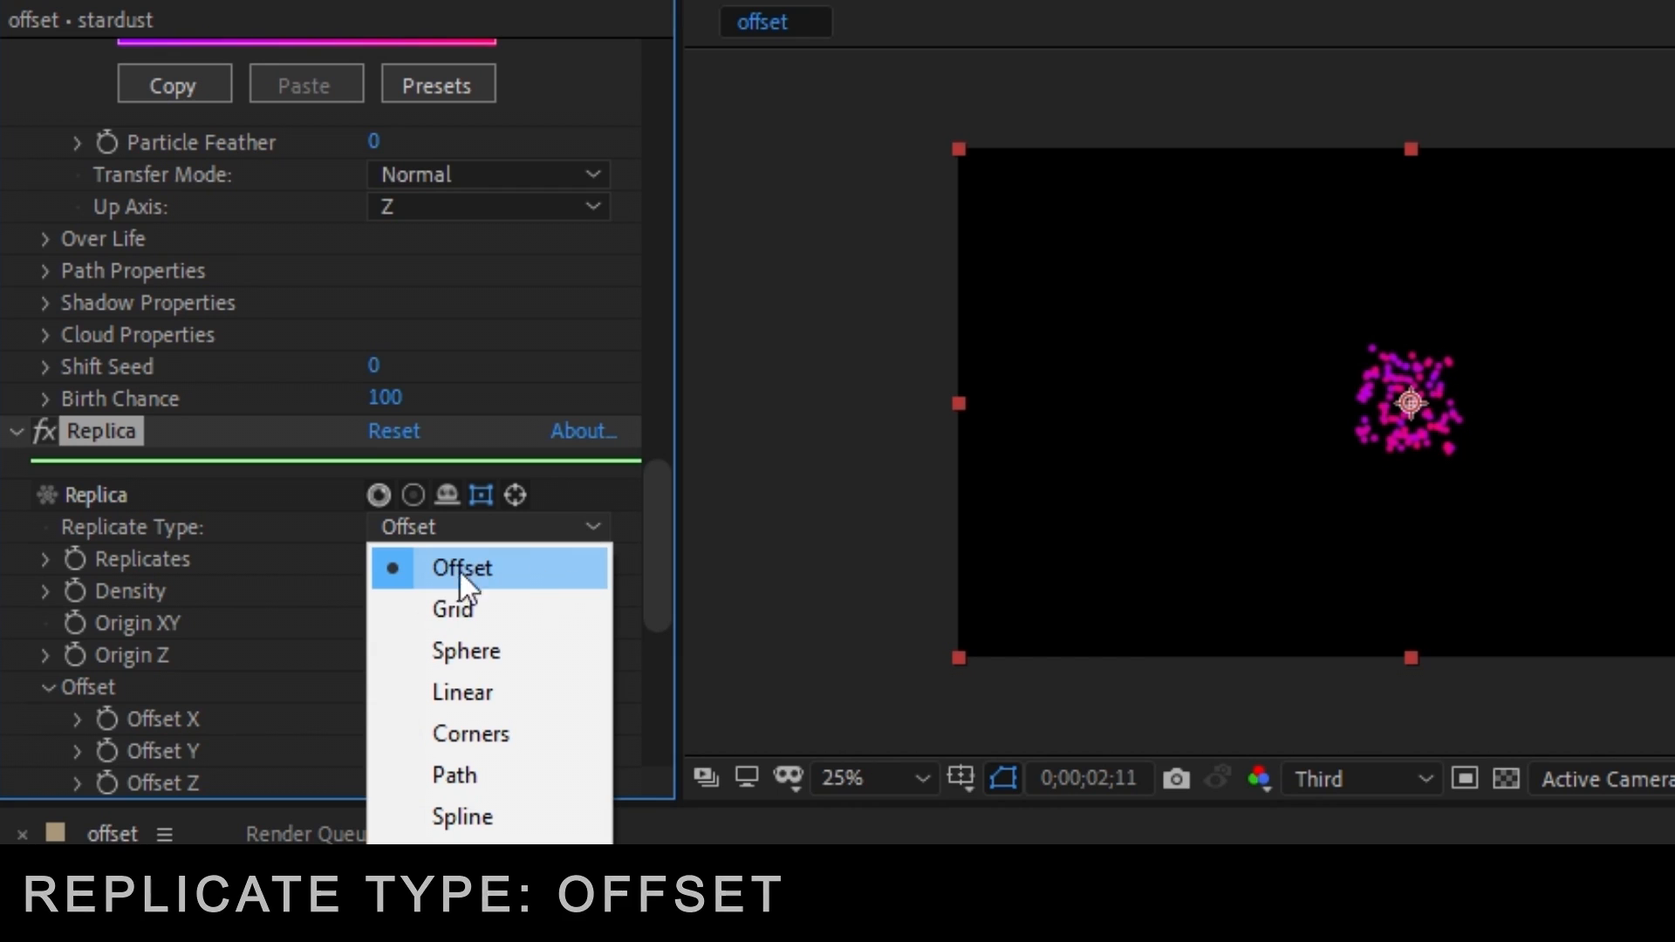
{"action": "left_click", "coordinate": [517, 568]}
In the Replica's Offset settings, set Angle X to 0x+1° and Offset X to 25.
{"action": "left_click_drag", "start_coordinate": [662, 557], "coordinate": [647, 595]}
{"action": "left_click", "coordinate": [415, 651]}
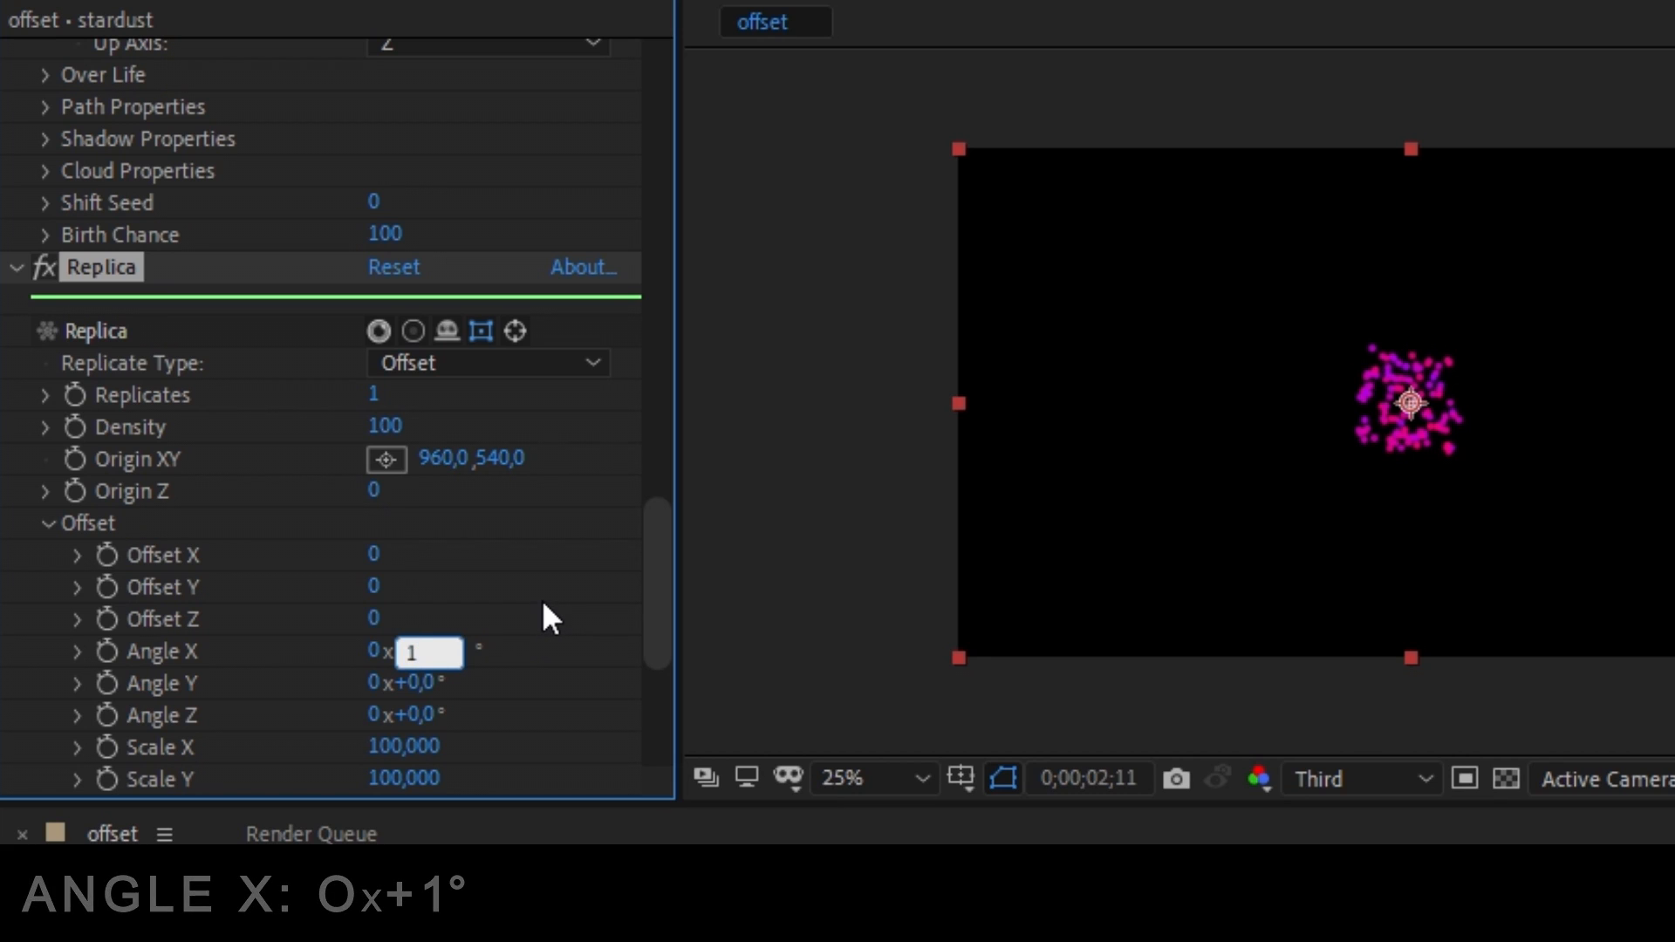
{"action": "key", "text": "Return"}
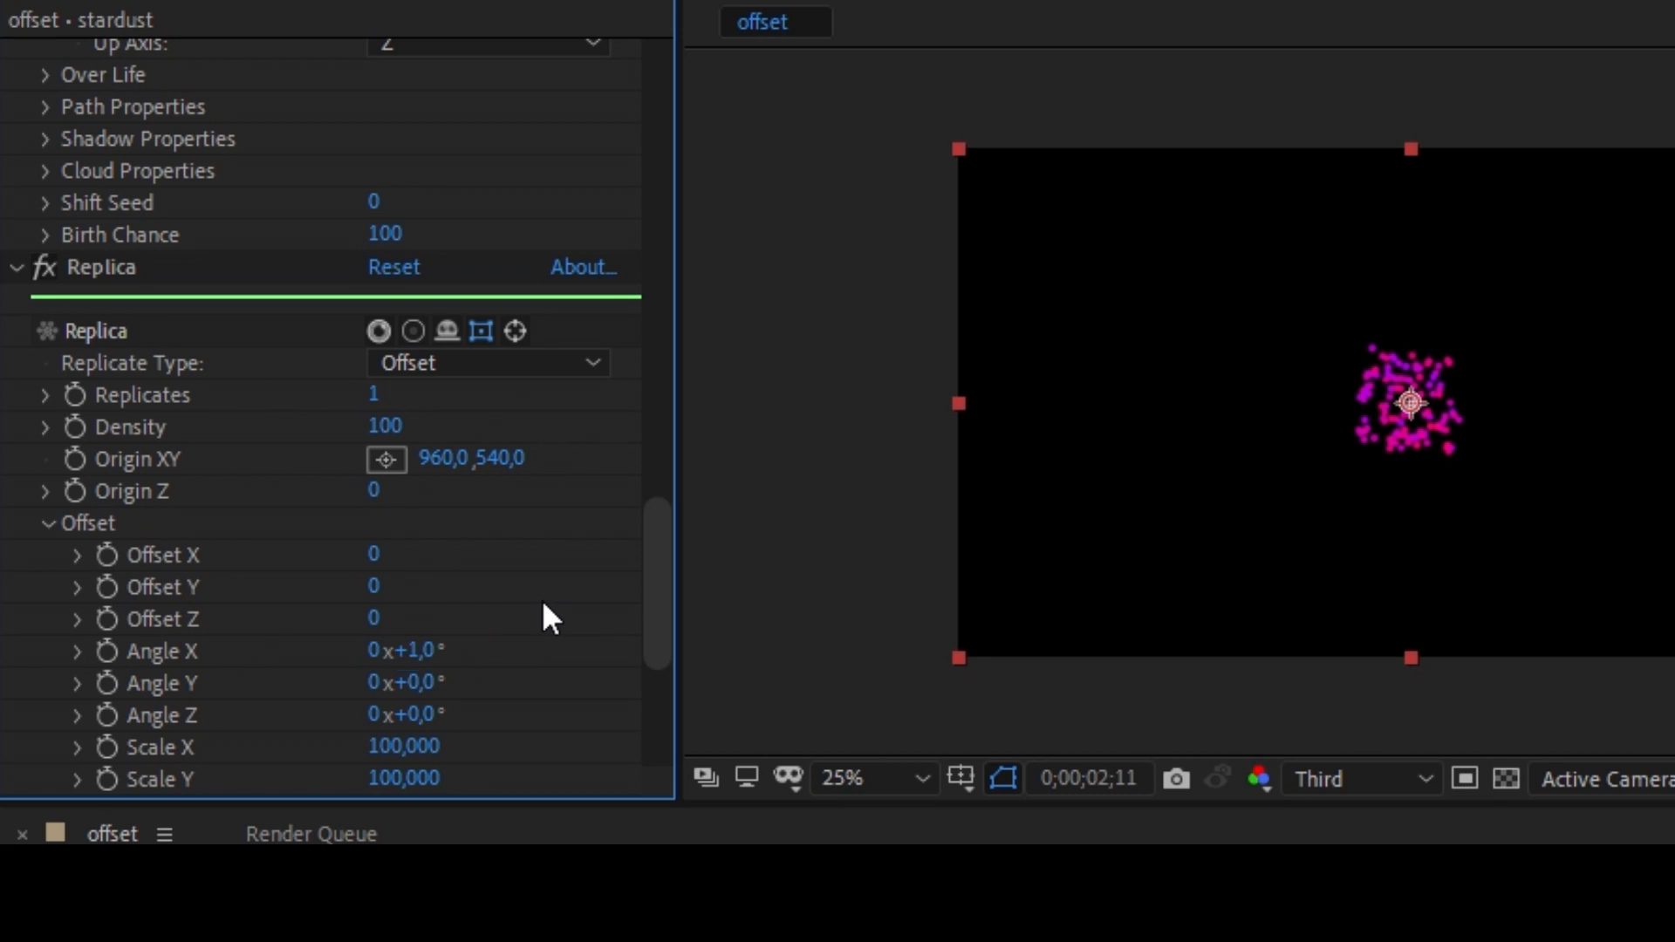
{"action": "left_click", "coordinate": [371, 553]}
{"action": "type", "text": "25"}
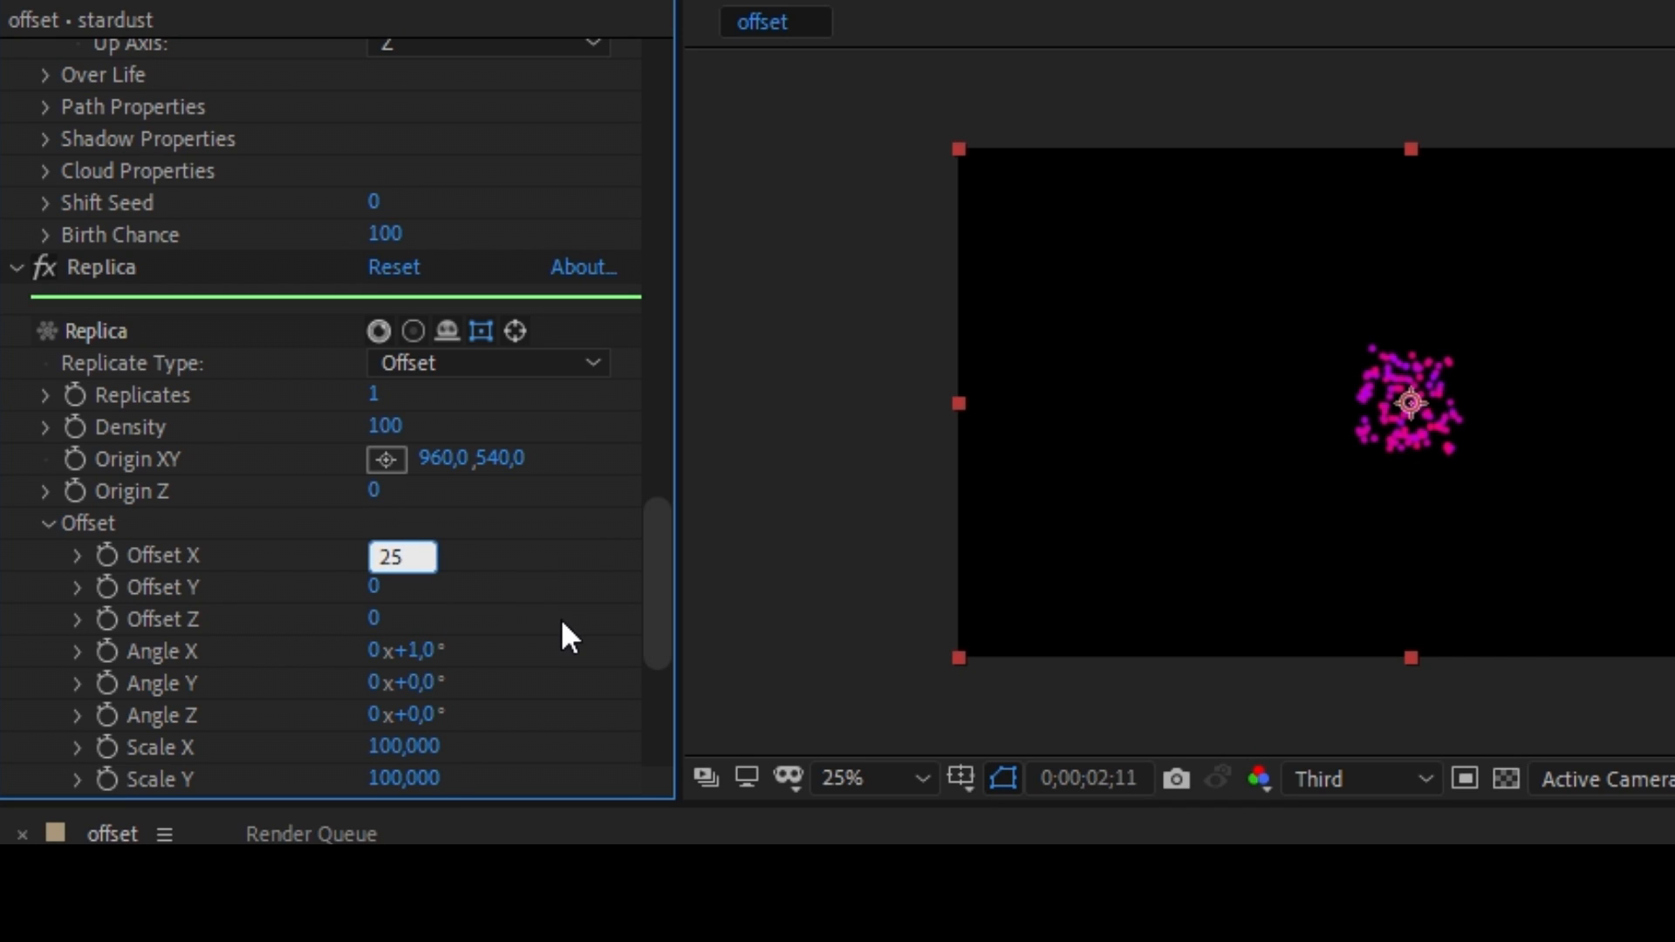
{"action": "key", "text": "Return"}
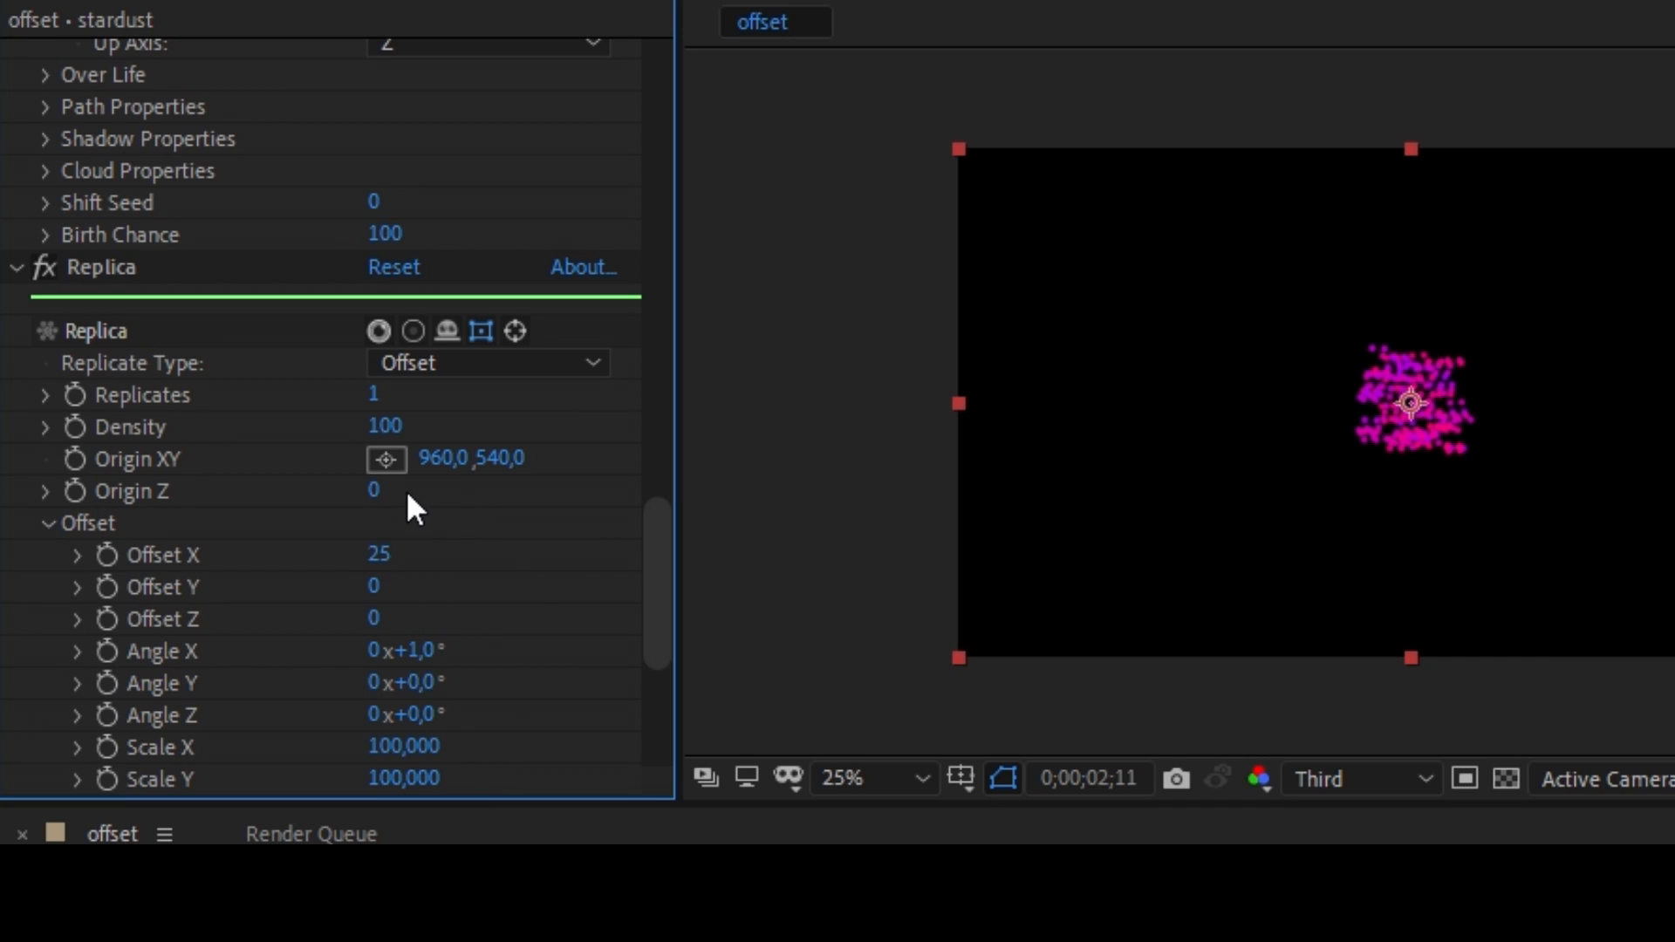
Raise the Replica's number of Replicates to 186.
{"action": "left_click", "coordinate": [374, 393]}
{"action": "key", "text": "Return"}
{"action": "left_click_drag", "start_coordinate": [377, 397], "coordinate": [460, 397]}
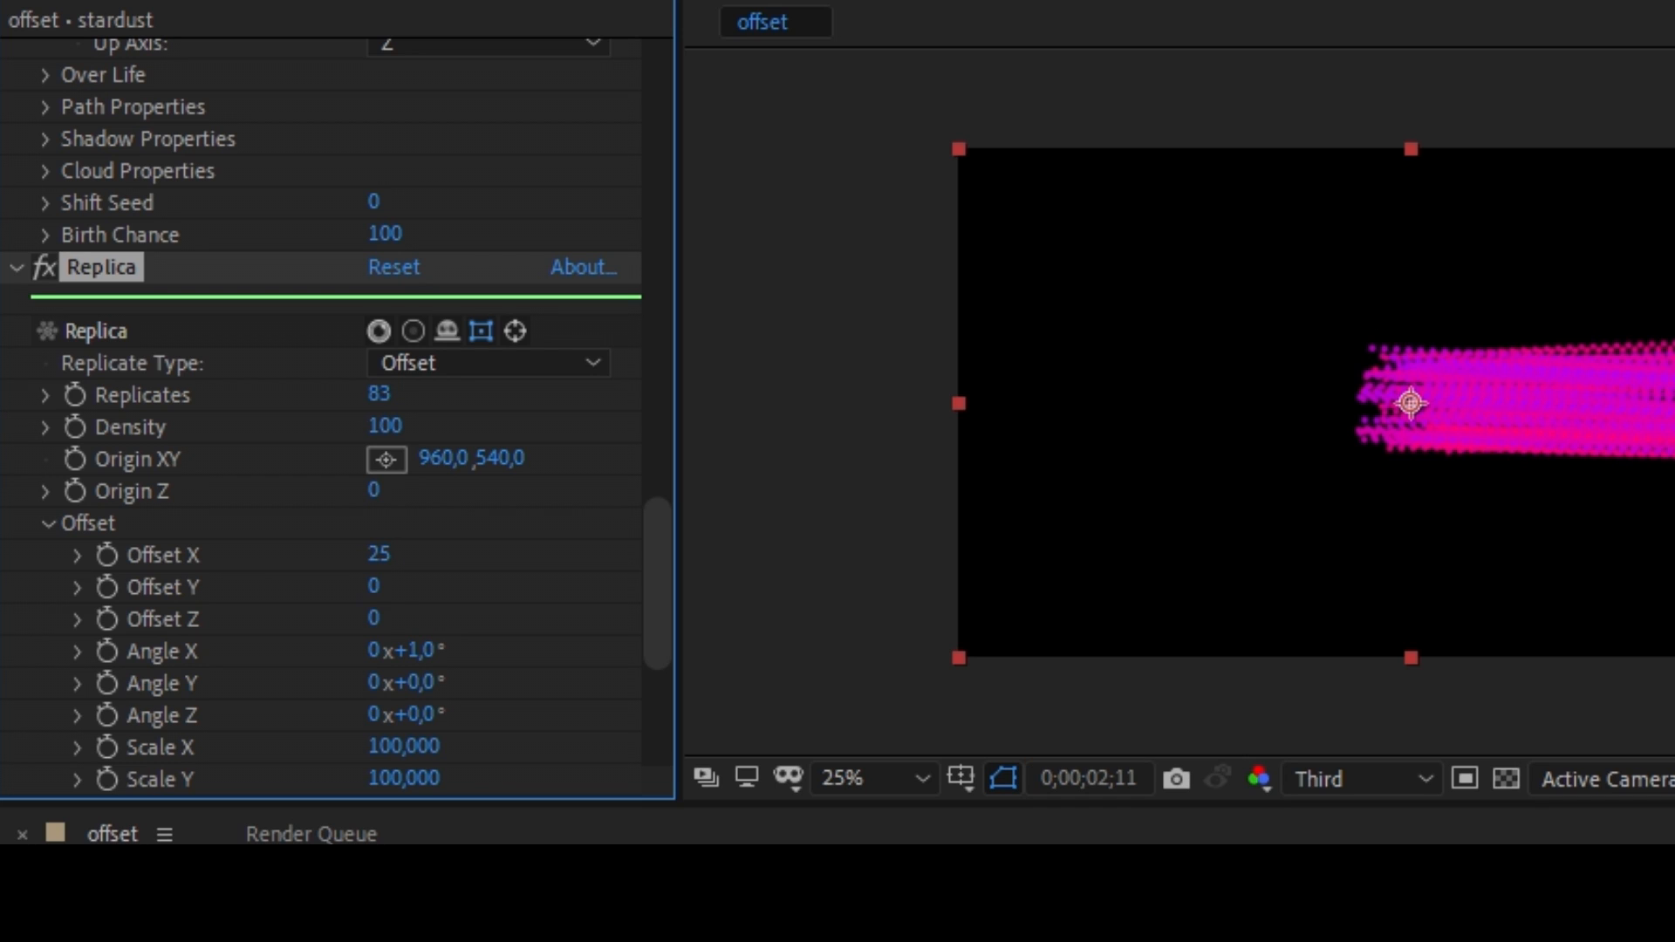
{"action": "left_click_drag", "start_coordinate": [530, 396], "coordinate": [707, 397]}
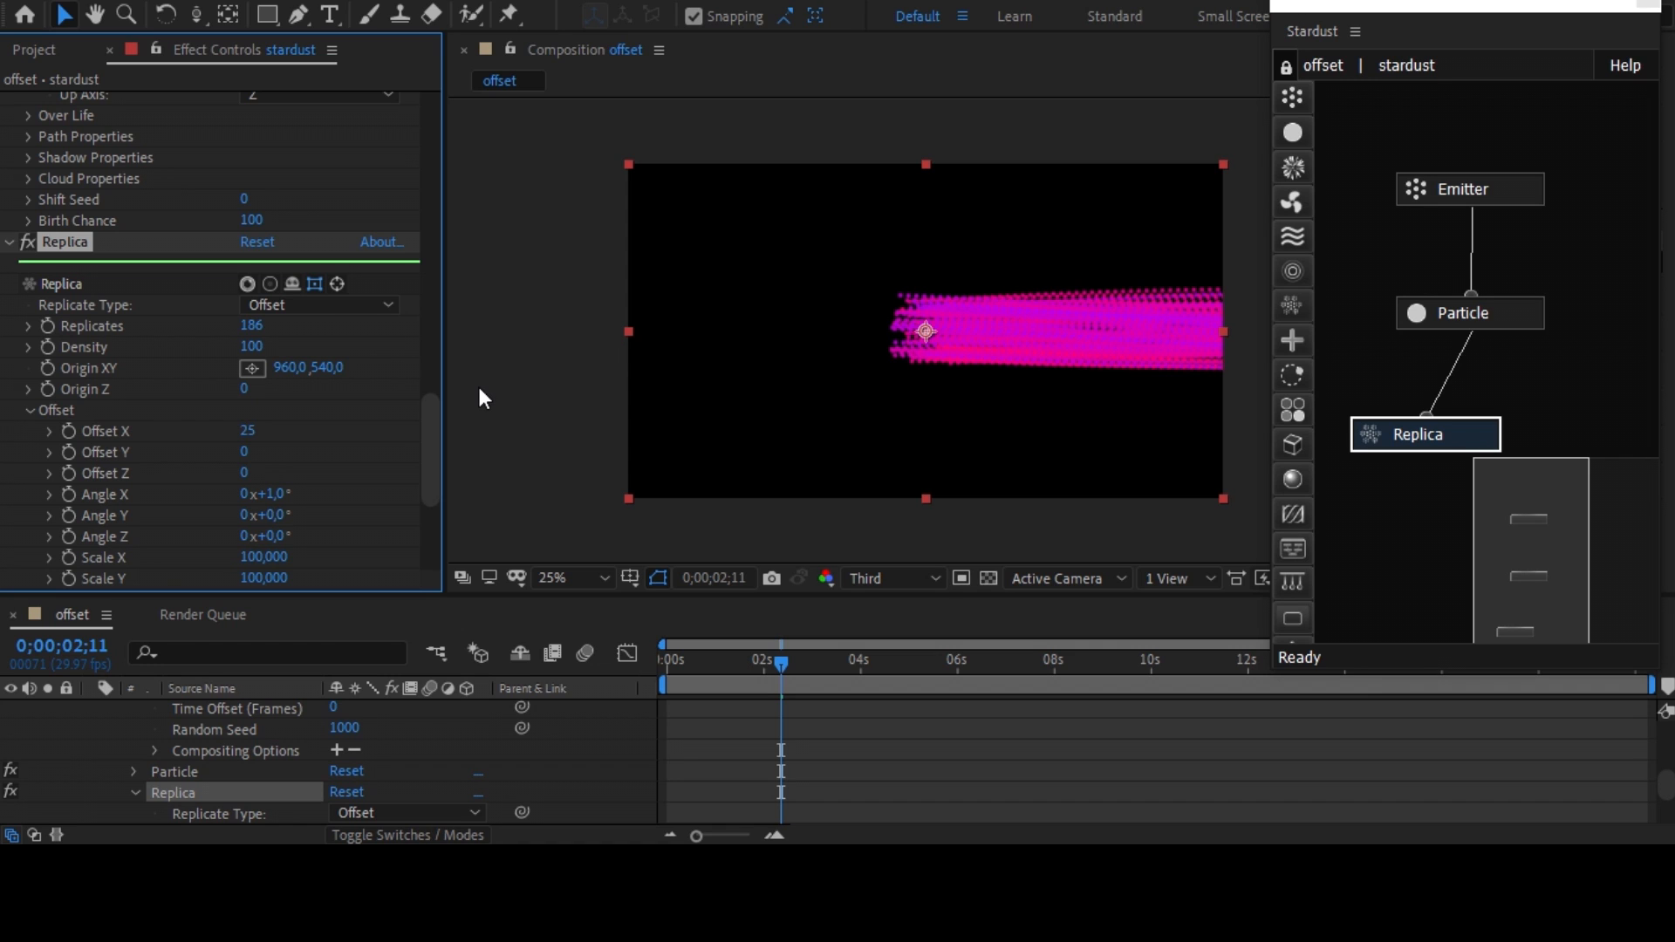
Inspect the replicated particles up close and raise the Replica's Density to 900.
{"action": "left_click_drag", "start_coordinate": [1065, 375], "coordinate": [888, 399]}
{"action": "scroll", "coordinate": [888, 399], "scroll_direction": "up", "scroll_amount": 2}
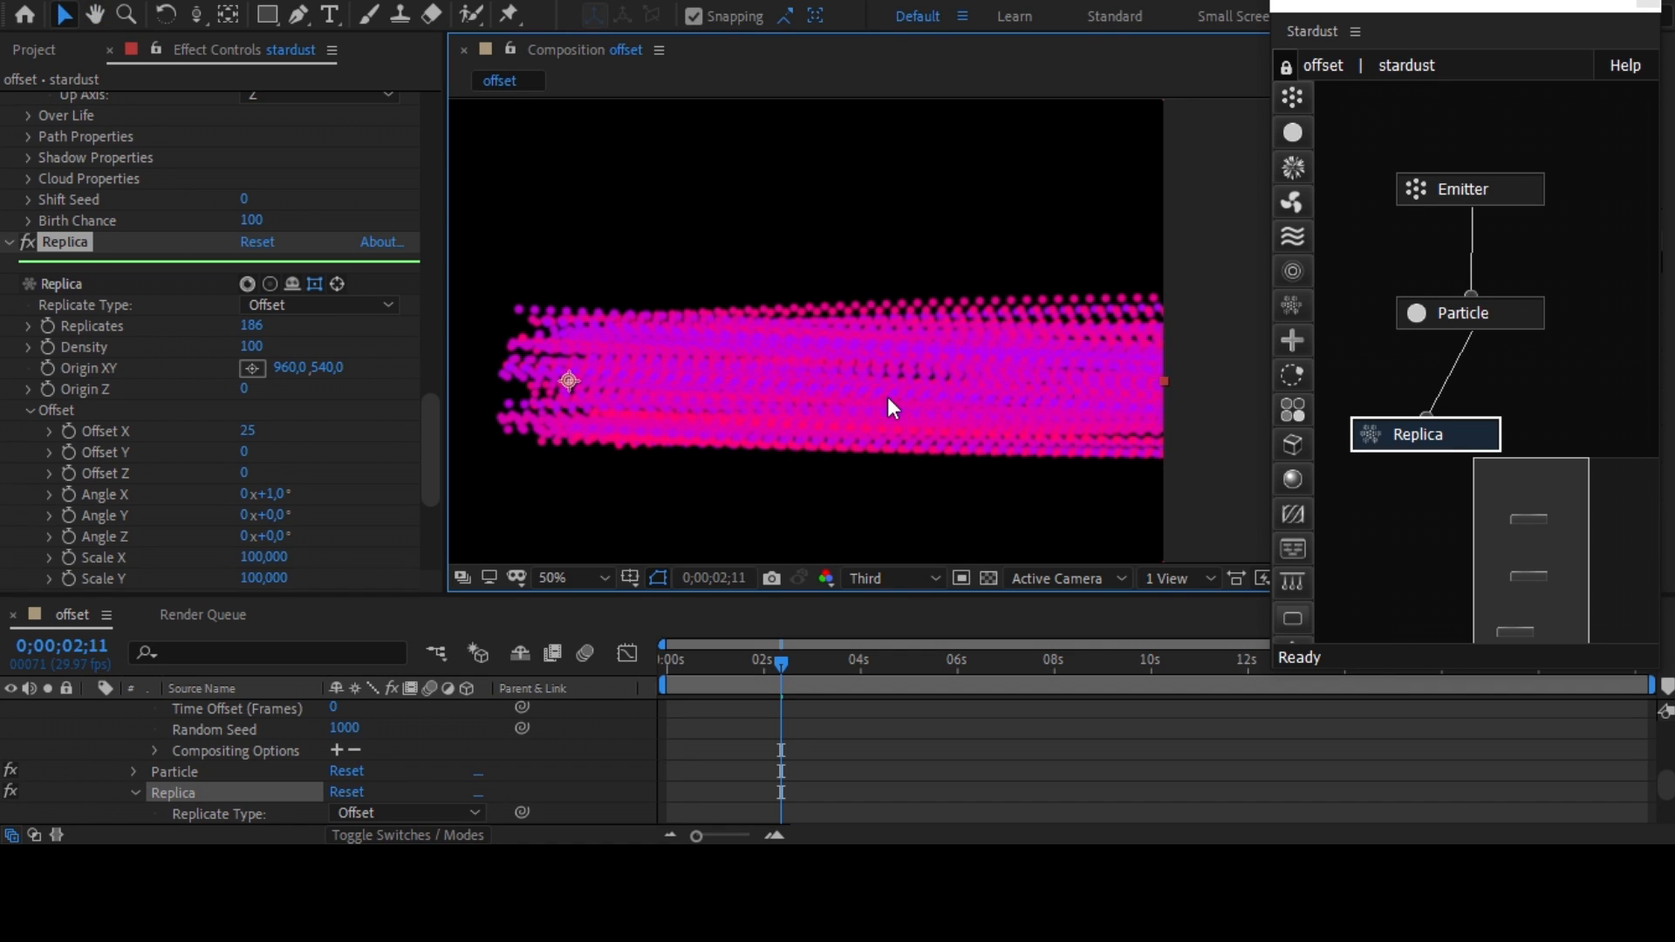
{"action": "scroll", "coordinate": [888, 402], "scroll_direction": "down", "scroll_amount": 2}
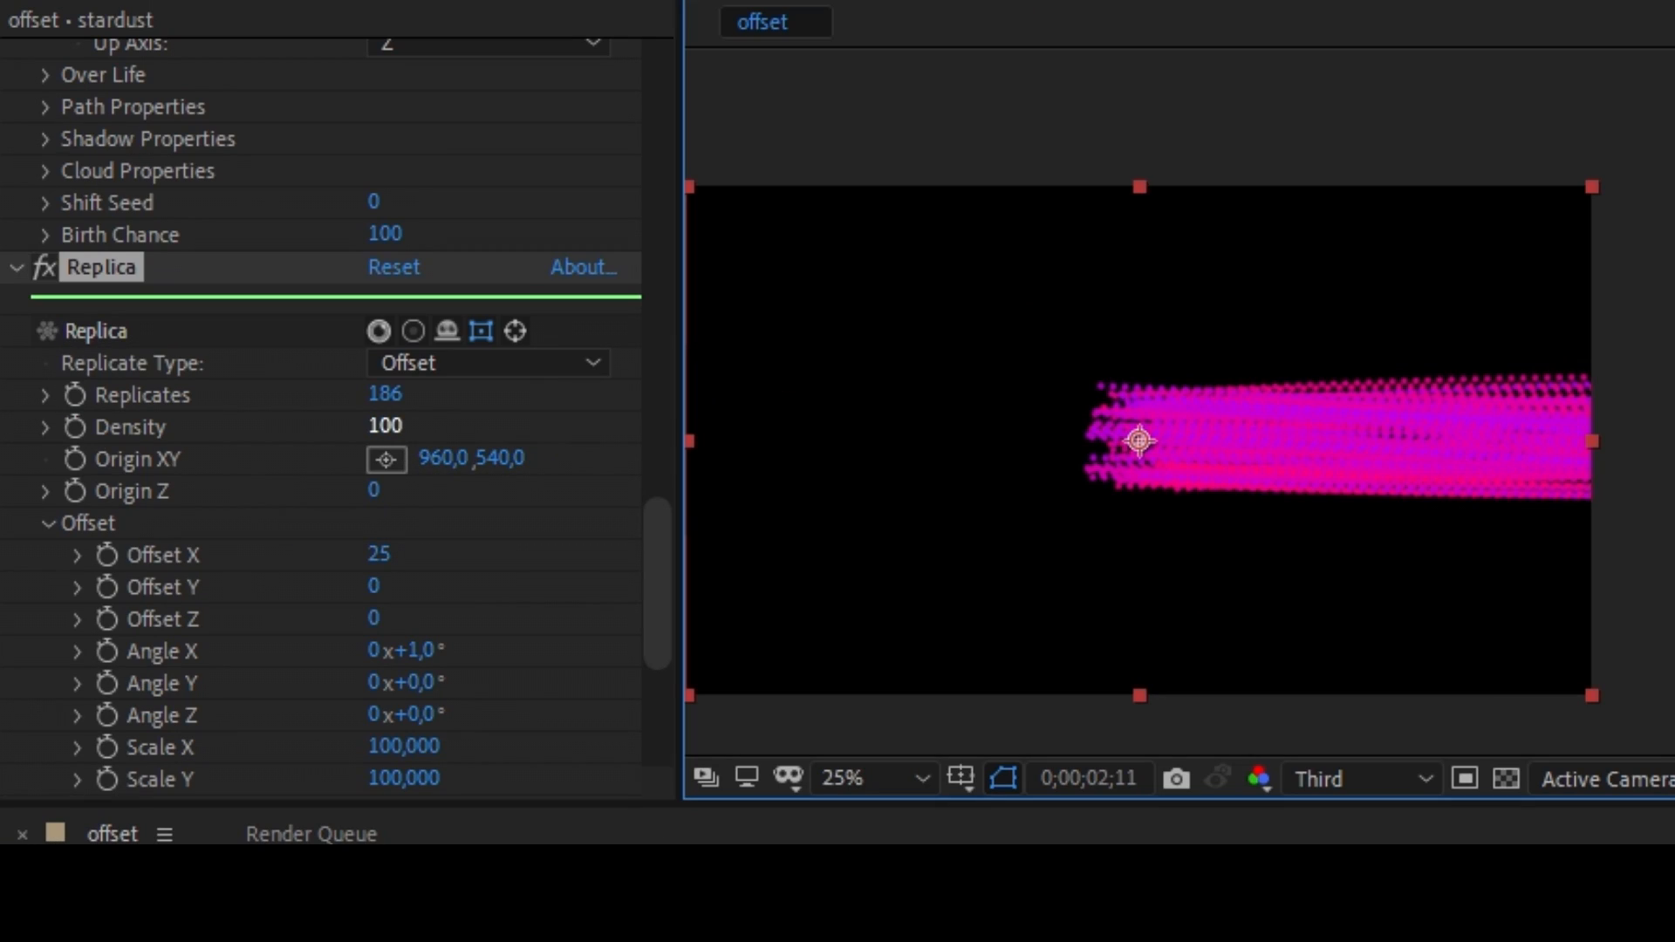
{"action": "mouse_move", "coordinate": [385, 425]}
{"action": "left_mouse_down"}
{"action": "mouse_move", "coordinate": [554, 425]}
{"action": "mouse_move", "coordinate": [530, 426]}
{"action": "left_mouse_up"}
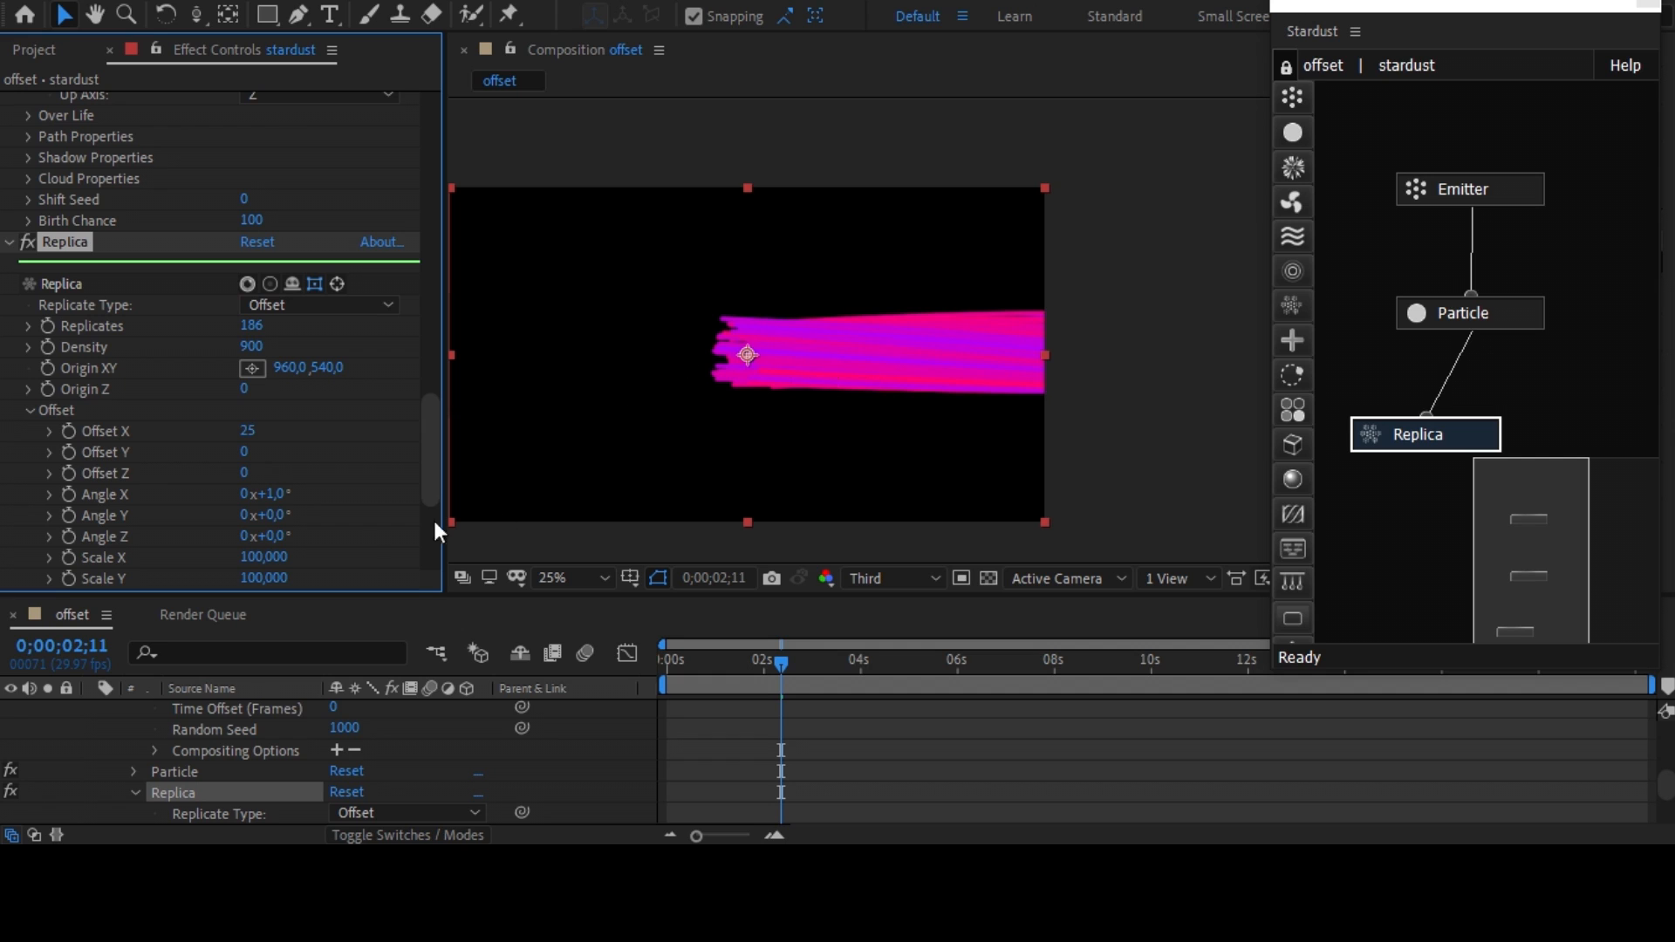
Enlarge the Emitter's box to Size X 1740, Size Y 1900 and Size Z 1160.
{"action": "left_click_drag", "start_coordinate": [427, 442], "coordinate": [443, 202]}
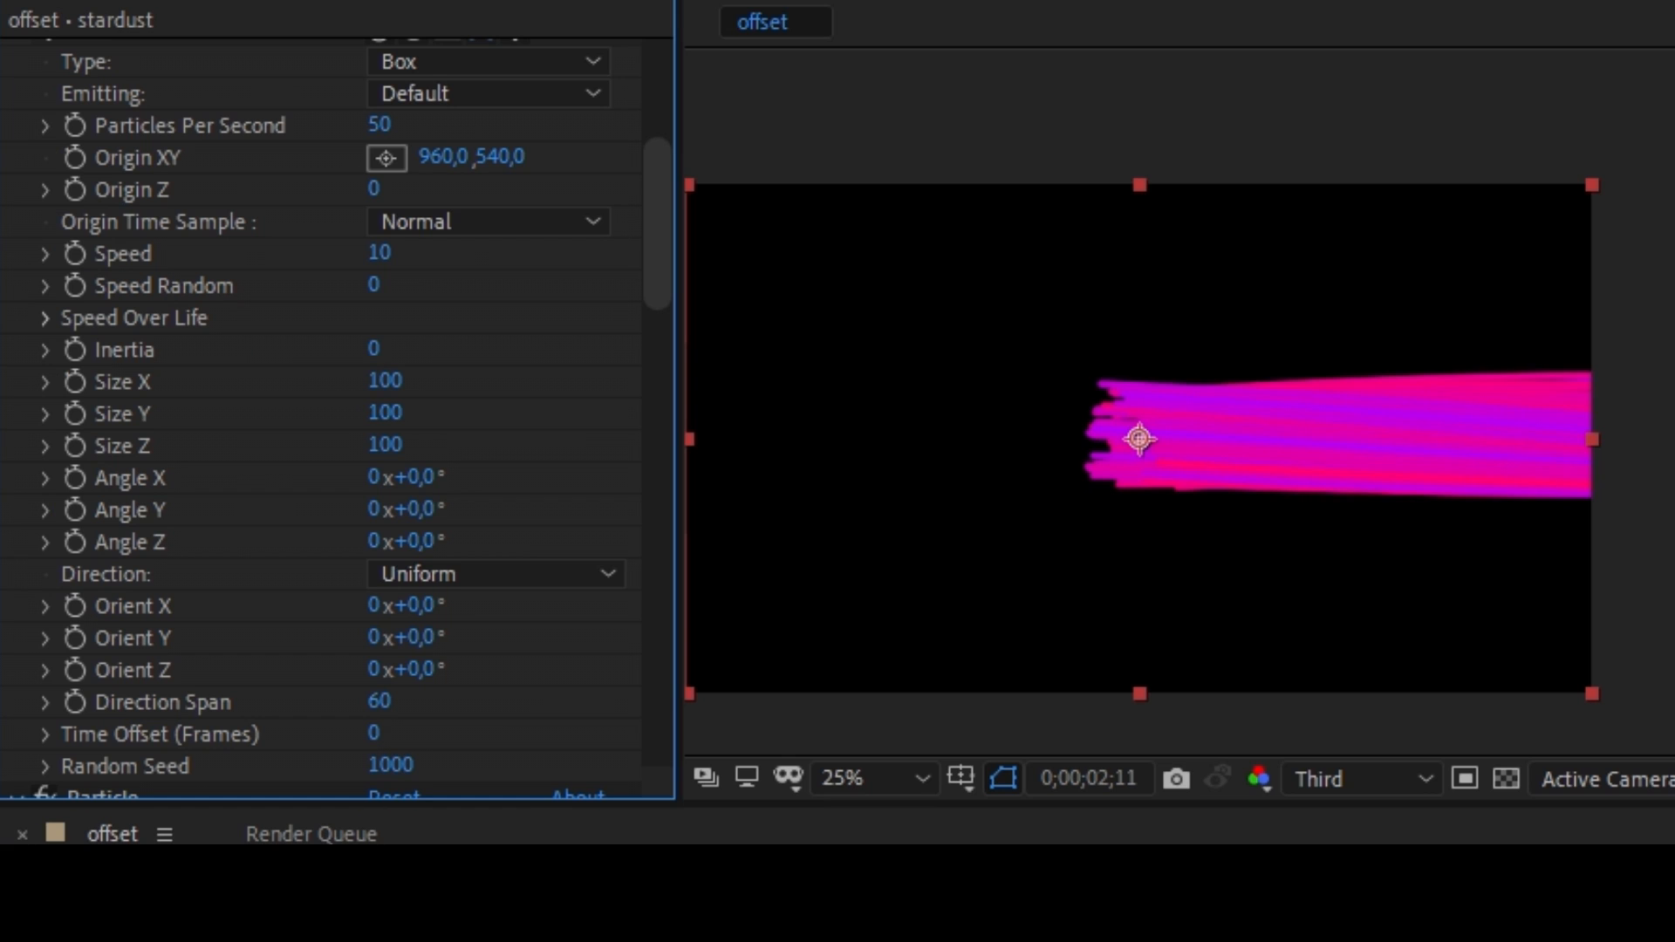
{"action": "left_click_drag", "start_coordinate": [384, 380], "coordinate": [602, 434]}
{"action": "left_click", "coordinate": [385, 411]}
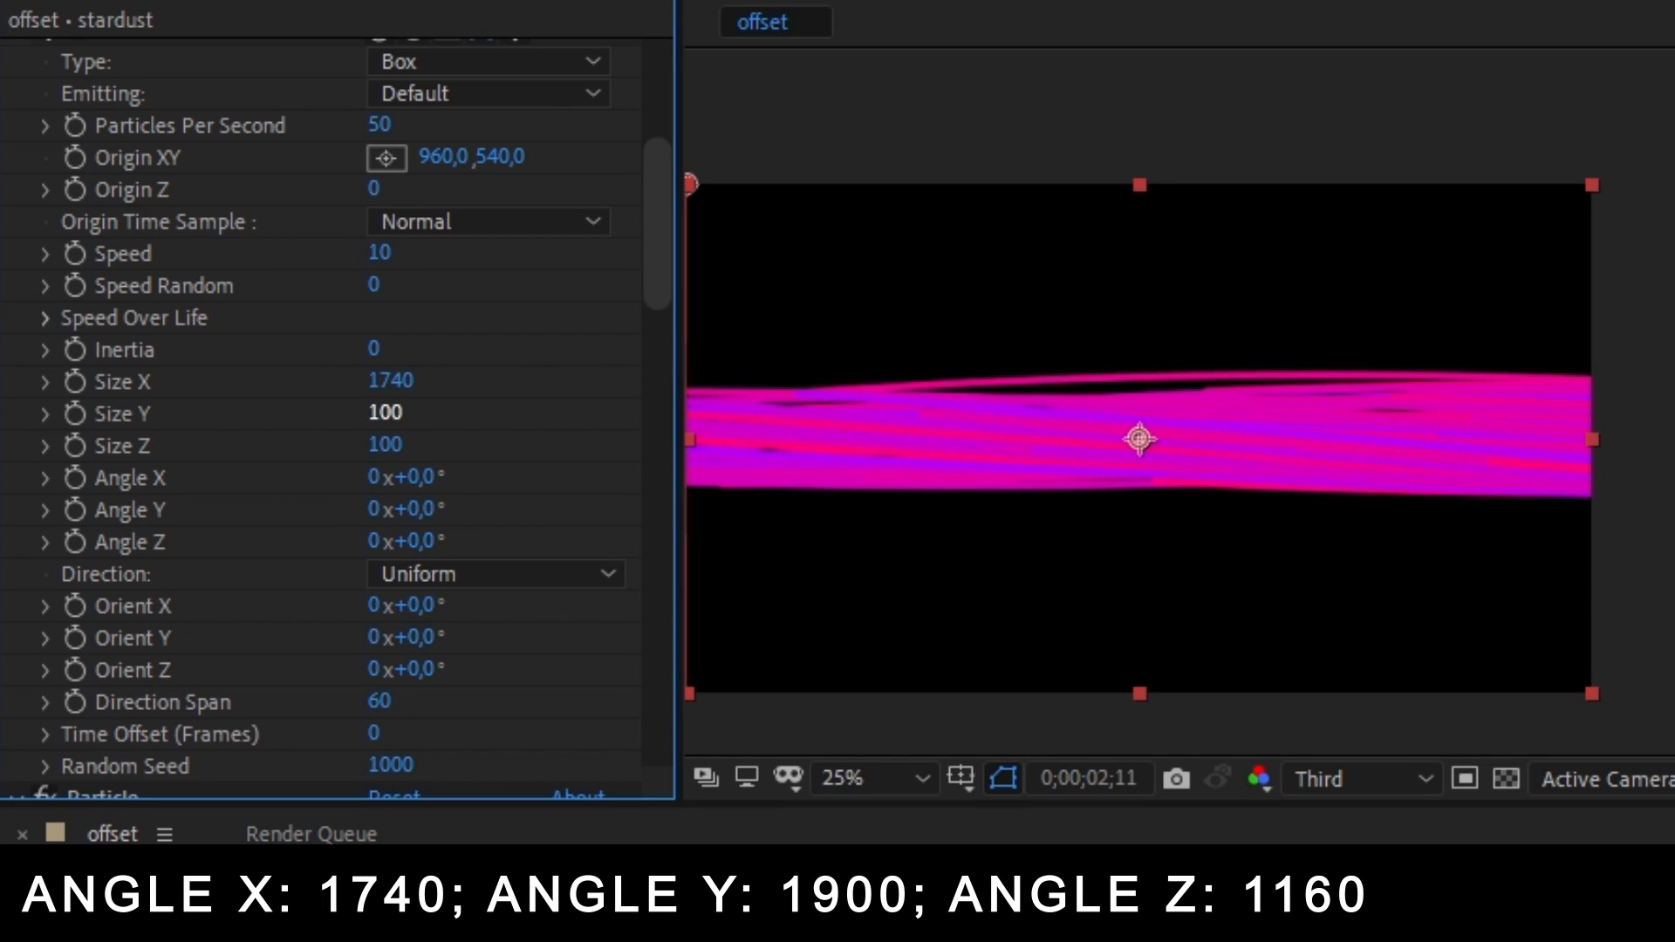
{"action": "left_click_drag", "start_coordinate": [385, 412], "coordinate": [591, 418]}
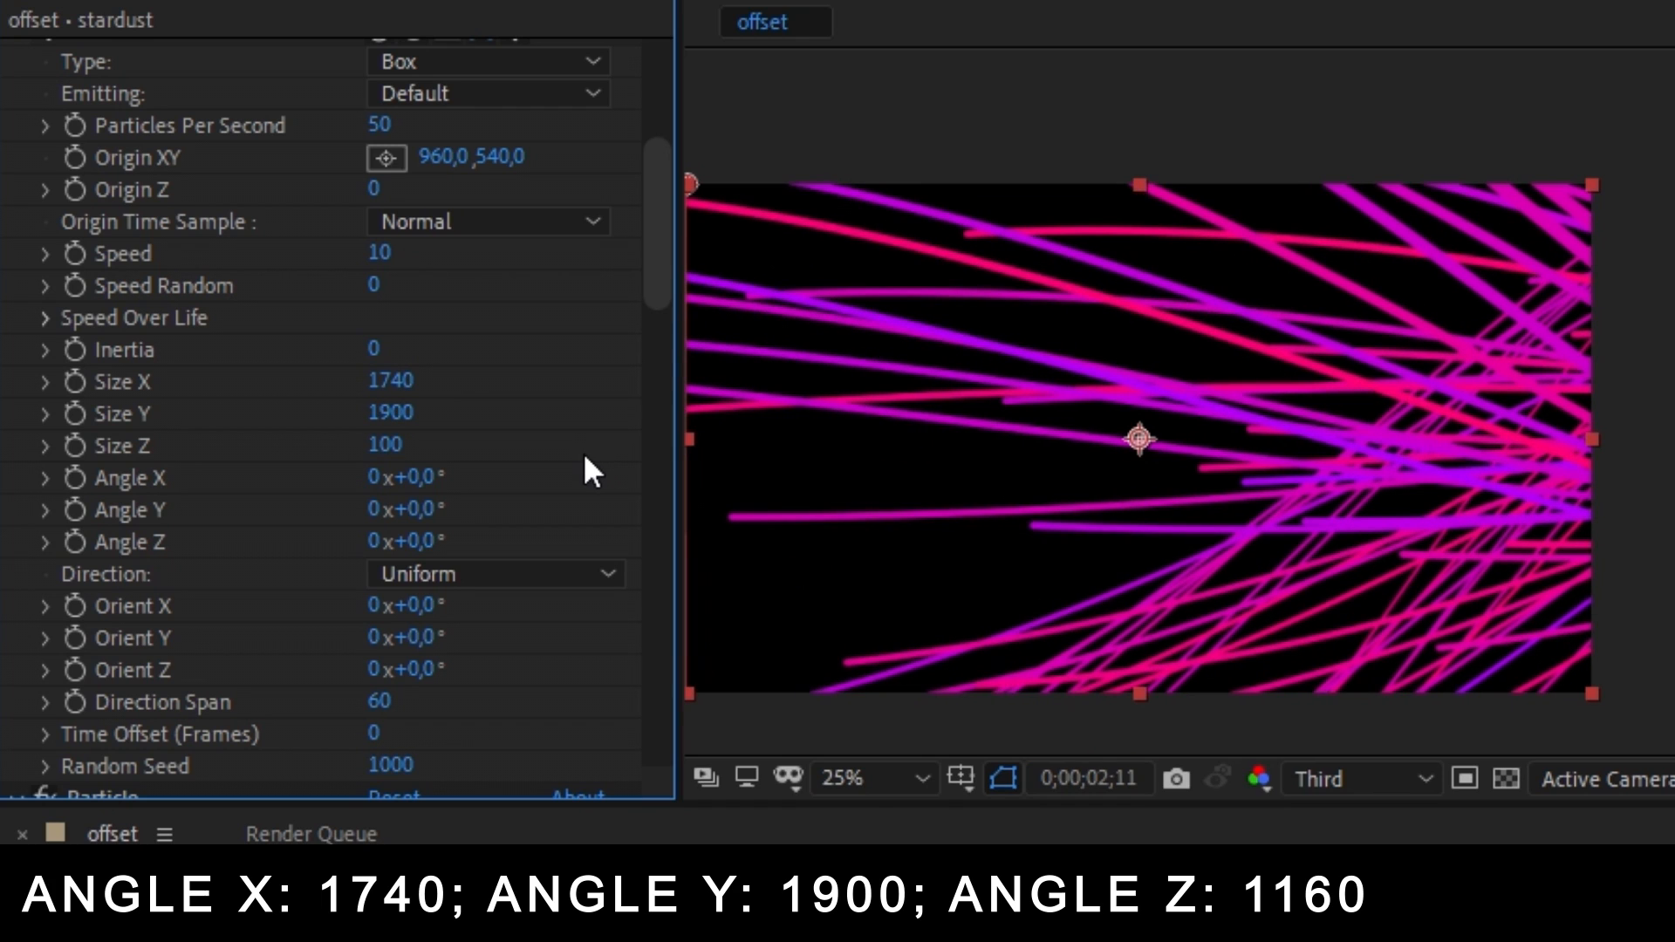
{"action": "left_click_drag", "start_coordinate": [536, 443], "coordinate": [578, 423]}
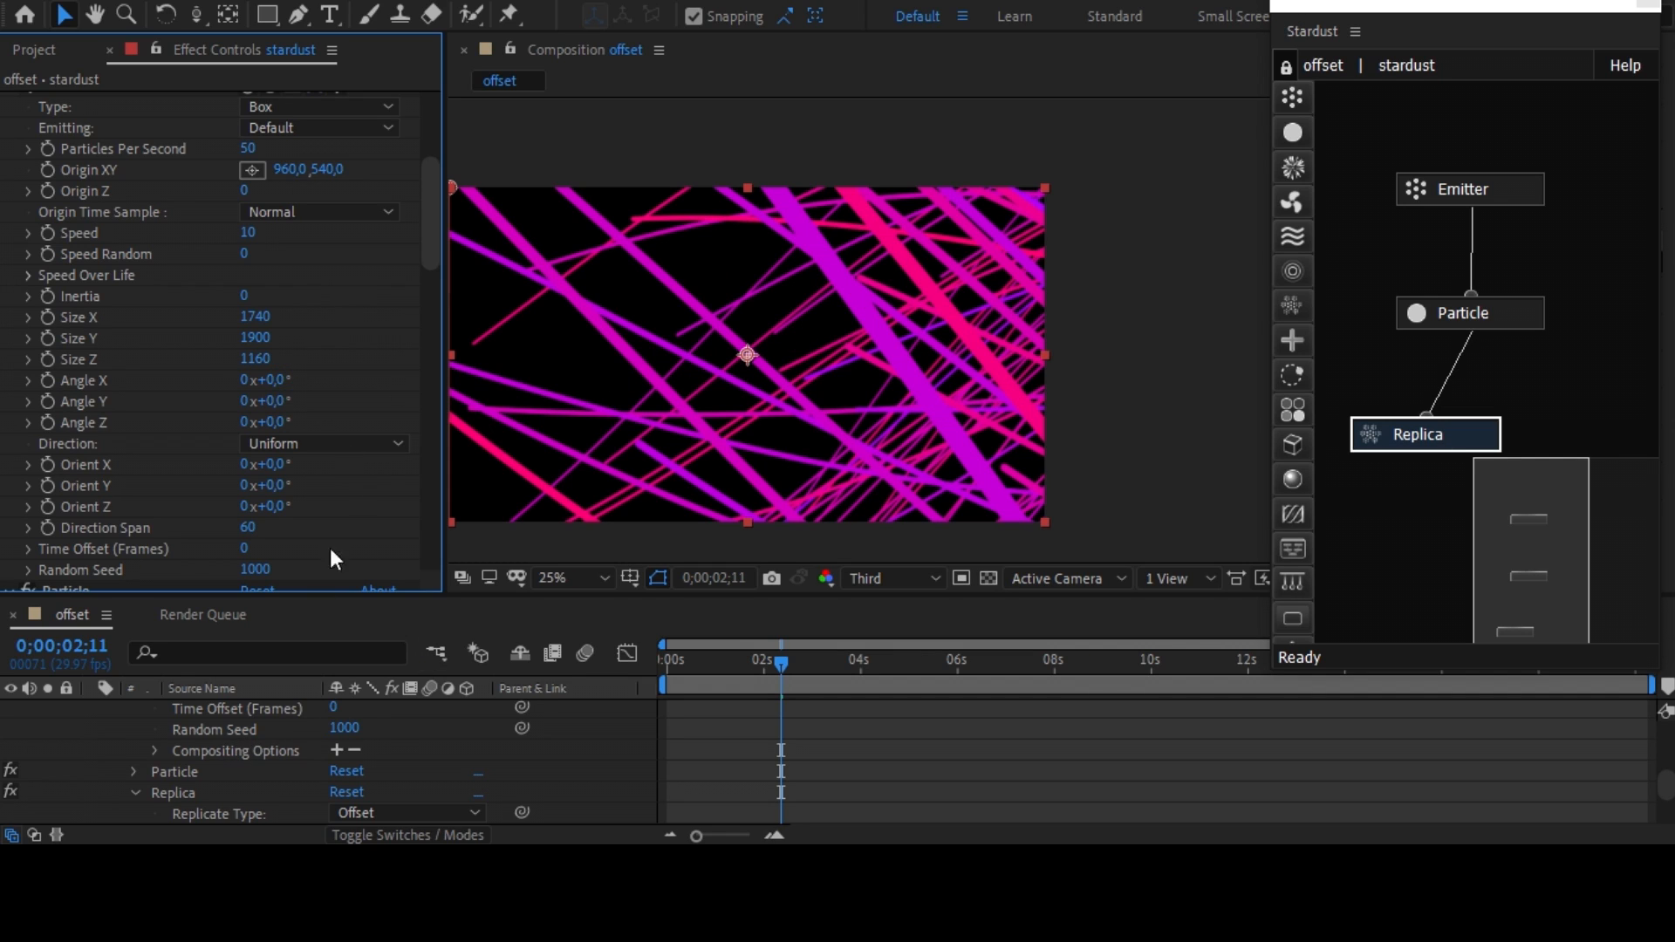
Change the Particle's Shape from Circle to Rectangle.
{"action": "left_click_drag", "start_coordinate": [436, 236], "coordinate": [429, 330]}
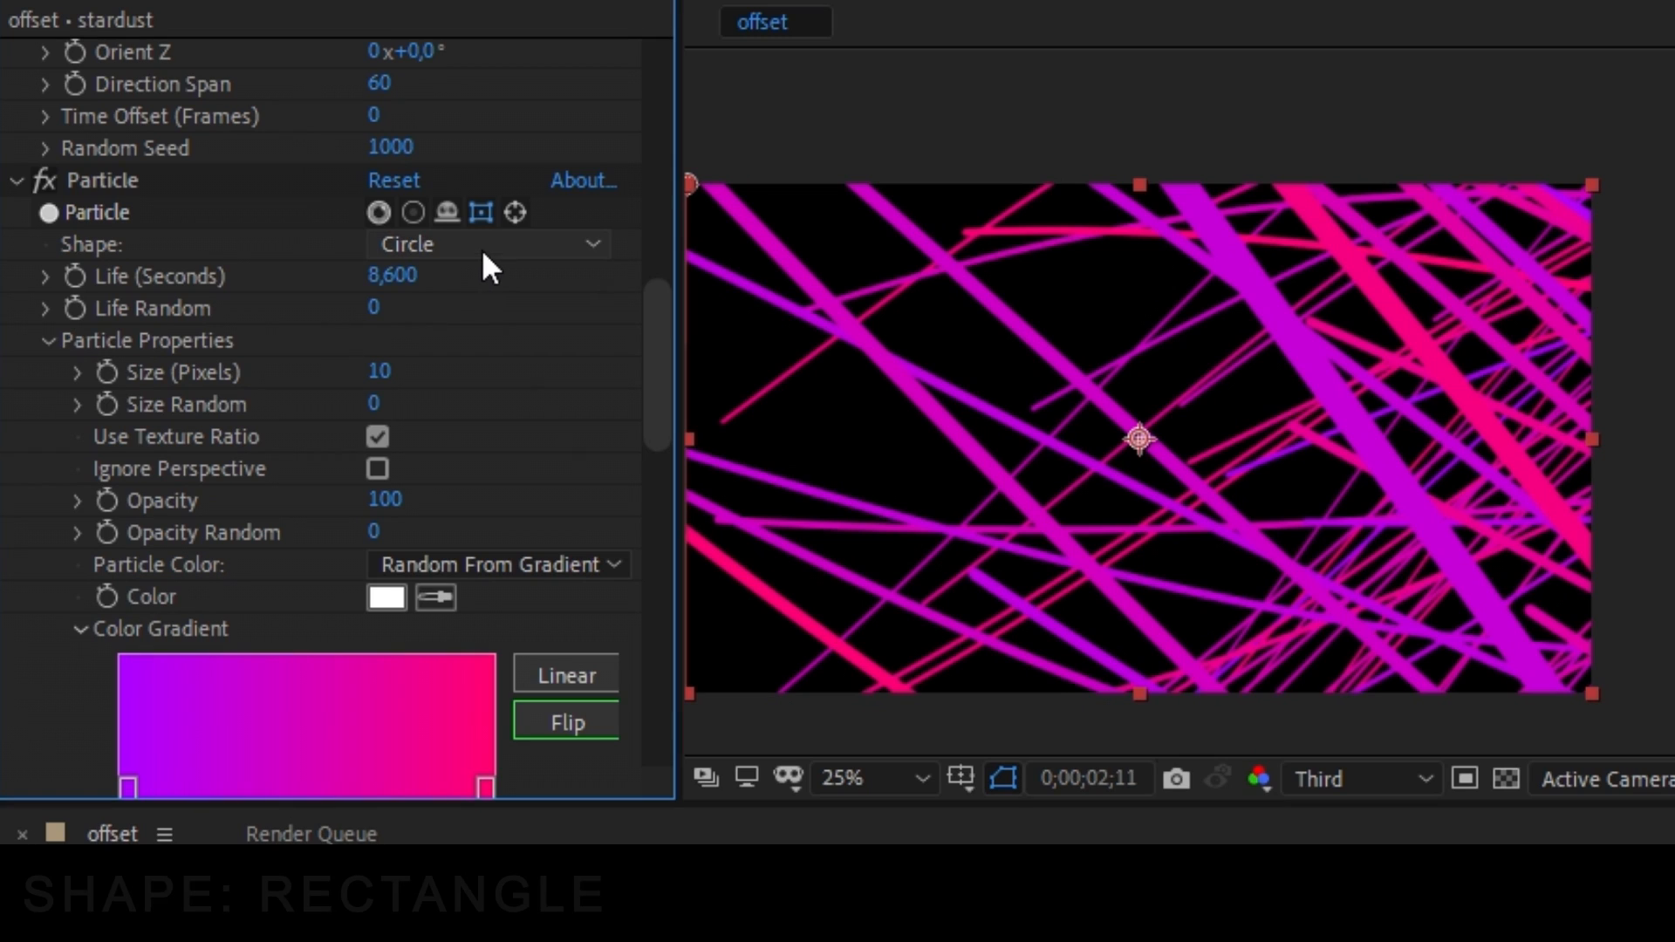
{"action": "left_click", "coordinate": [315, 227]}
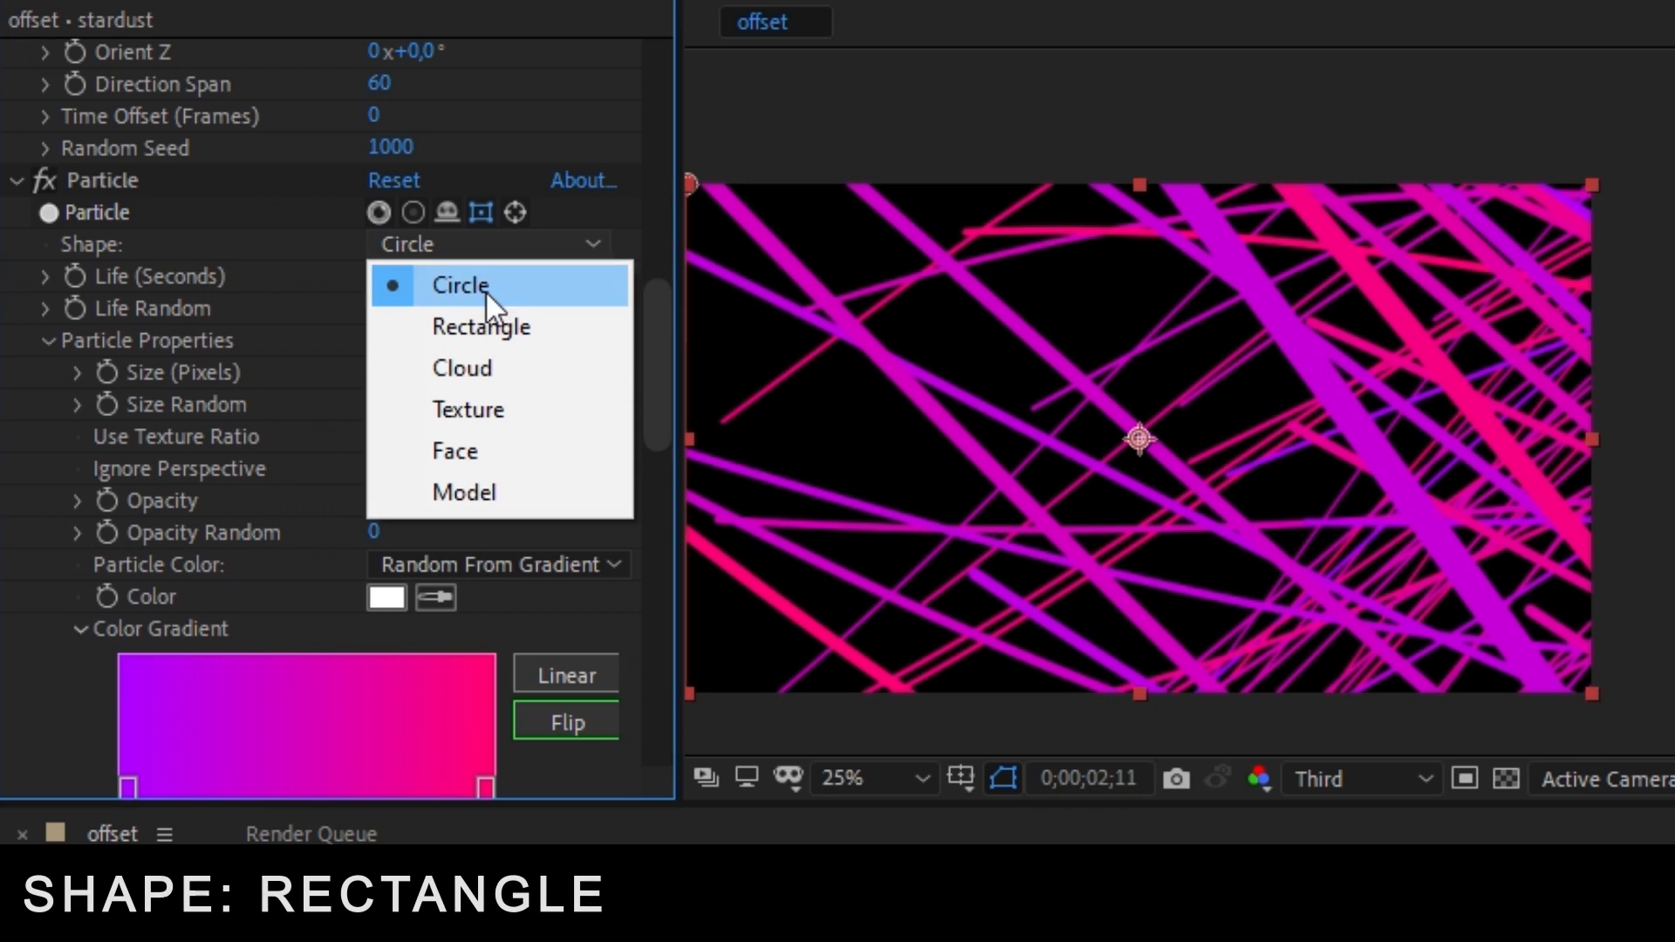
{"action": "left_click", "coordinate": [542, 338]}
Set the rectangular particle's Size (Pixels) to 8 and Size Y (Pixels) to 8.
{"action": "scroll", "coordinate": [546, 335], "scroll_direction": "down", "scroll_amount": 5}
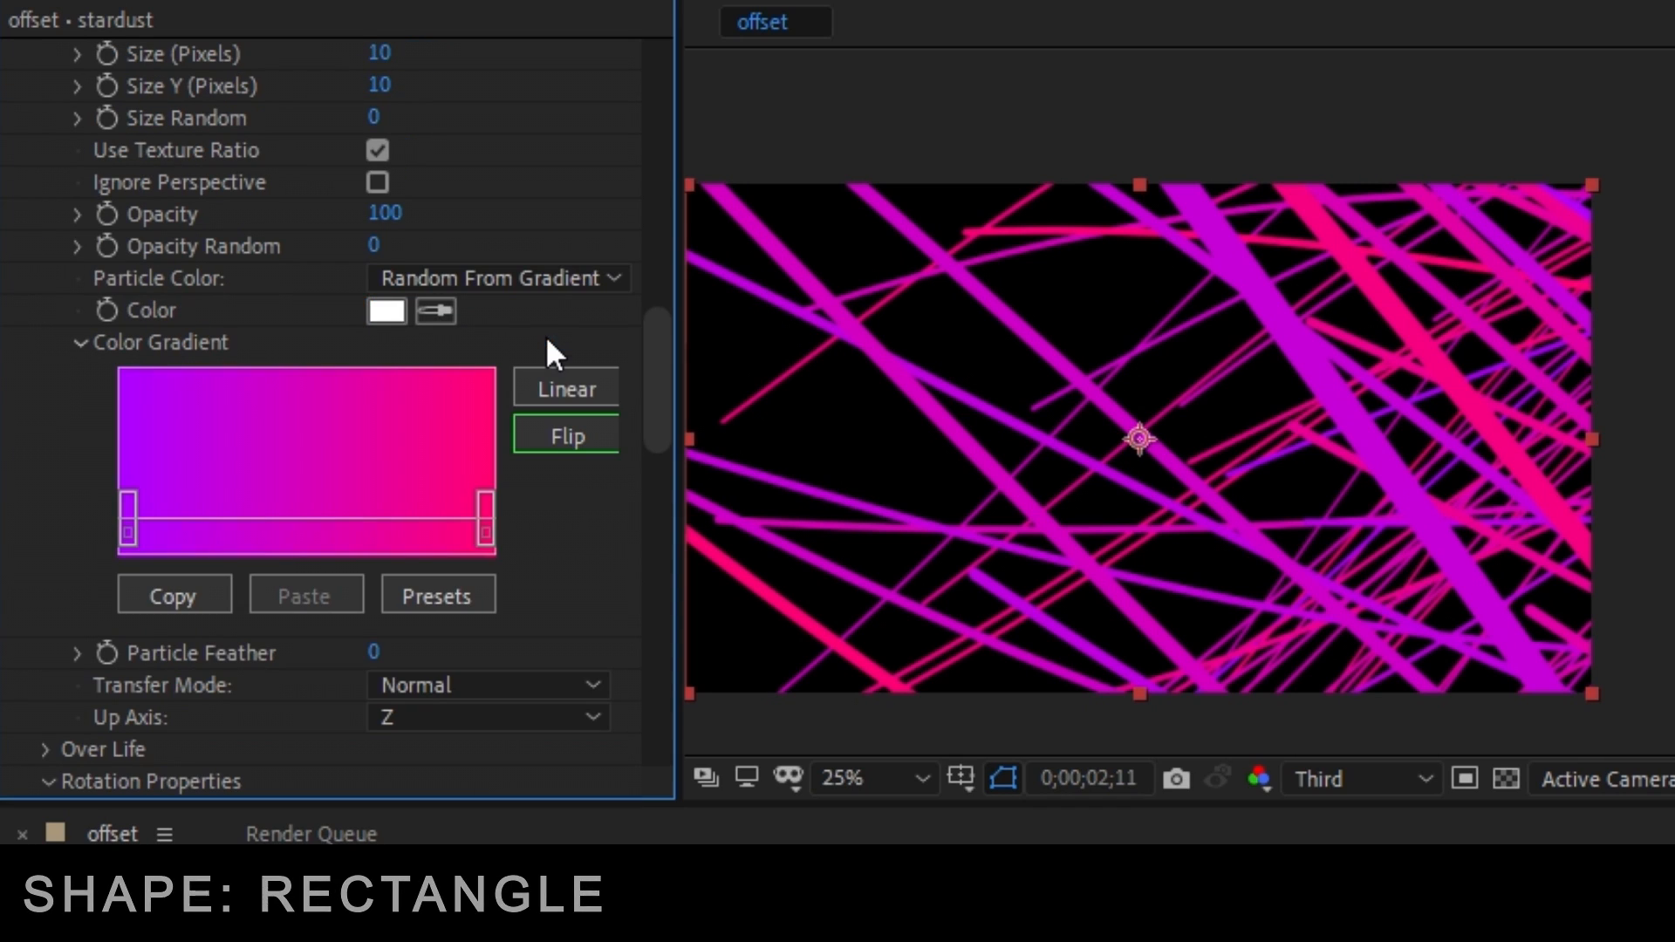
{"action": "scroll", "coordinate": [344, 400], "scroll_direction": "down", "scroll_amount": 2}
{"action": "scroll", "coordinate": [344, 400], "scroll_direction": "up", "scroll_amount": 4}
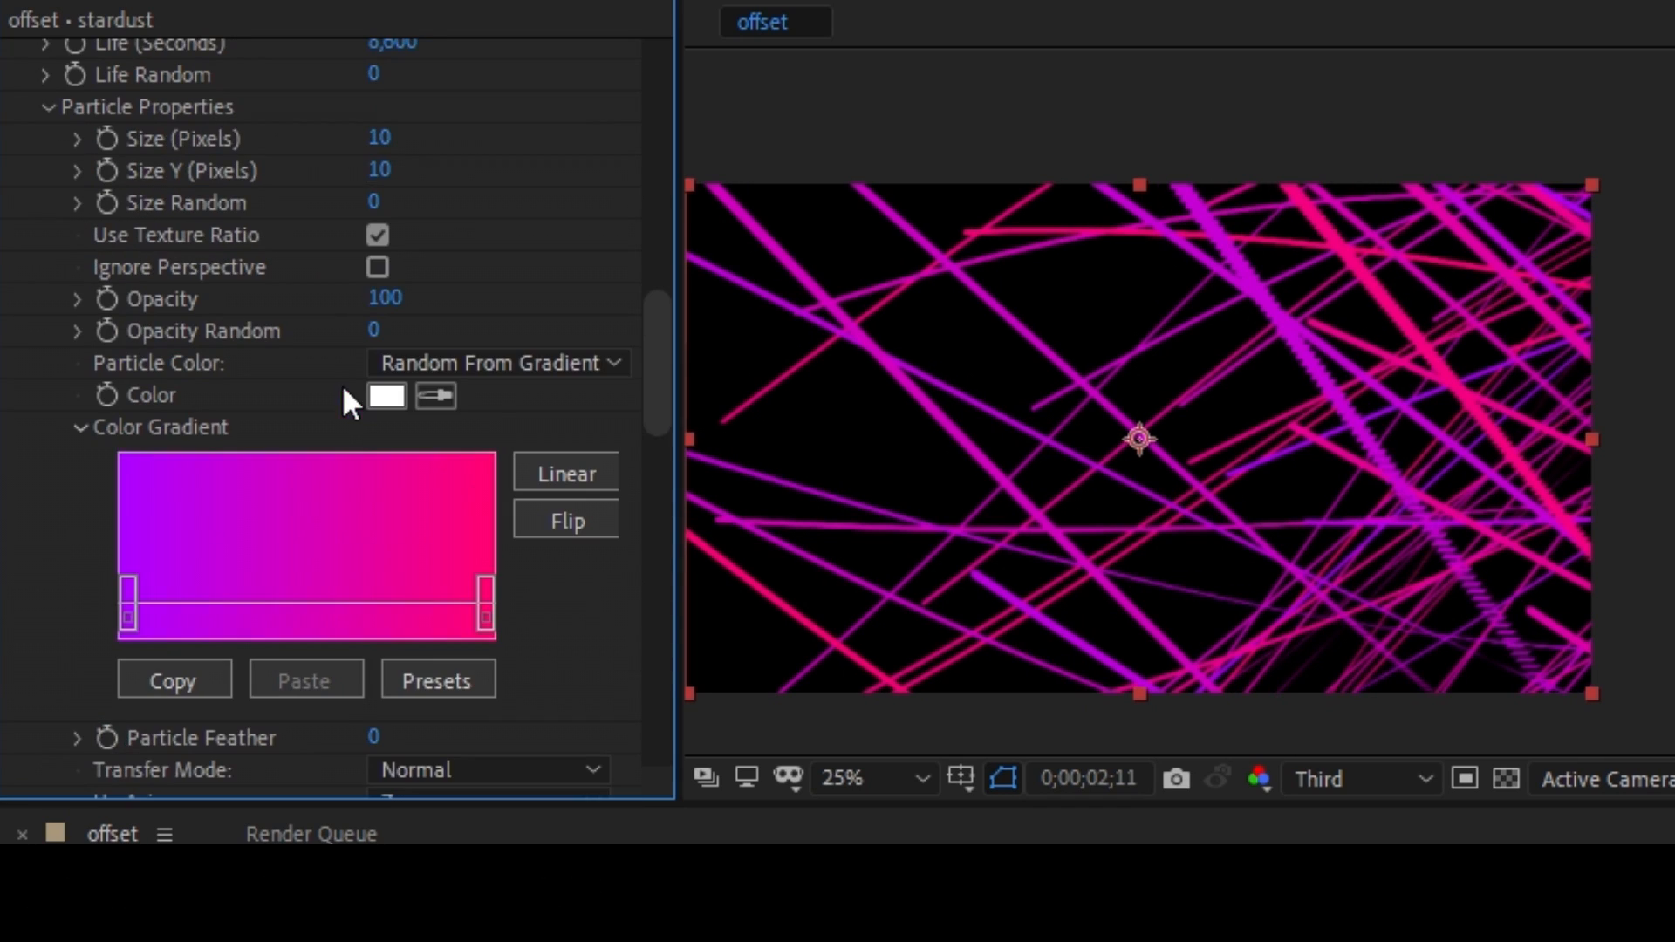
{"action": "left_click", "coordinate": [379, 138]}
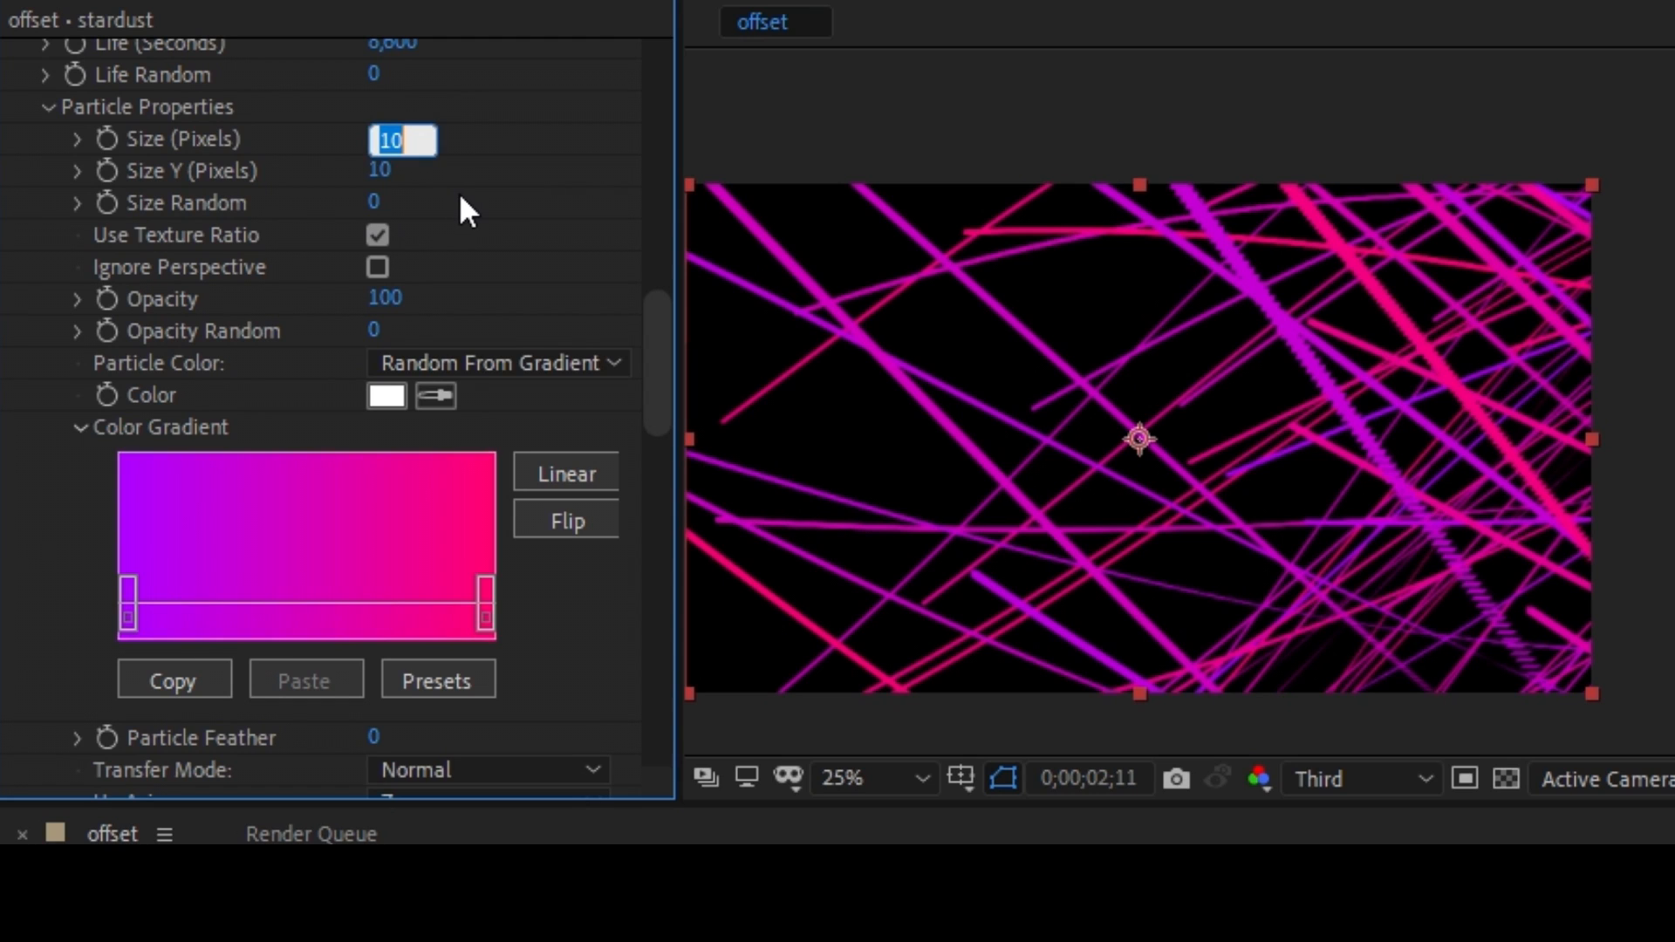
{"action": "type", "text": "8"}
{"action": "key", "text": "Return"}
{"action": "left_click", "coordinate": [380, 170]}
{"action": "type", "text": "8"}
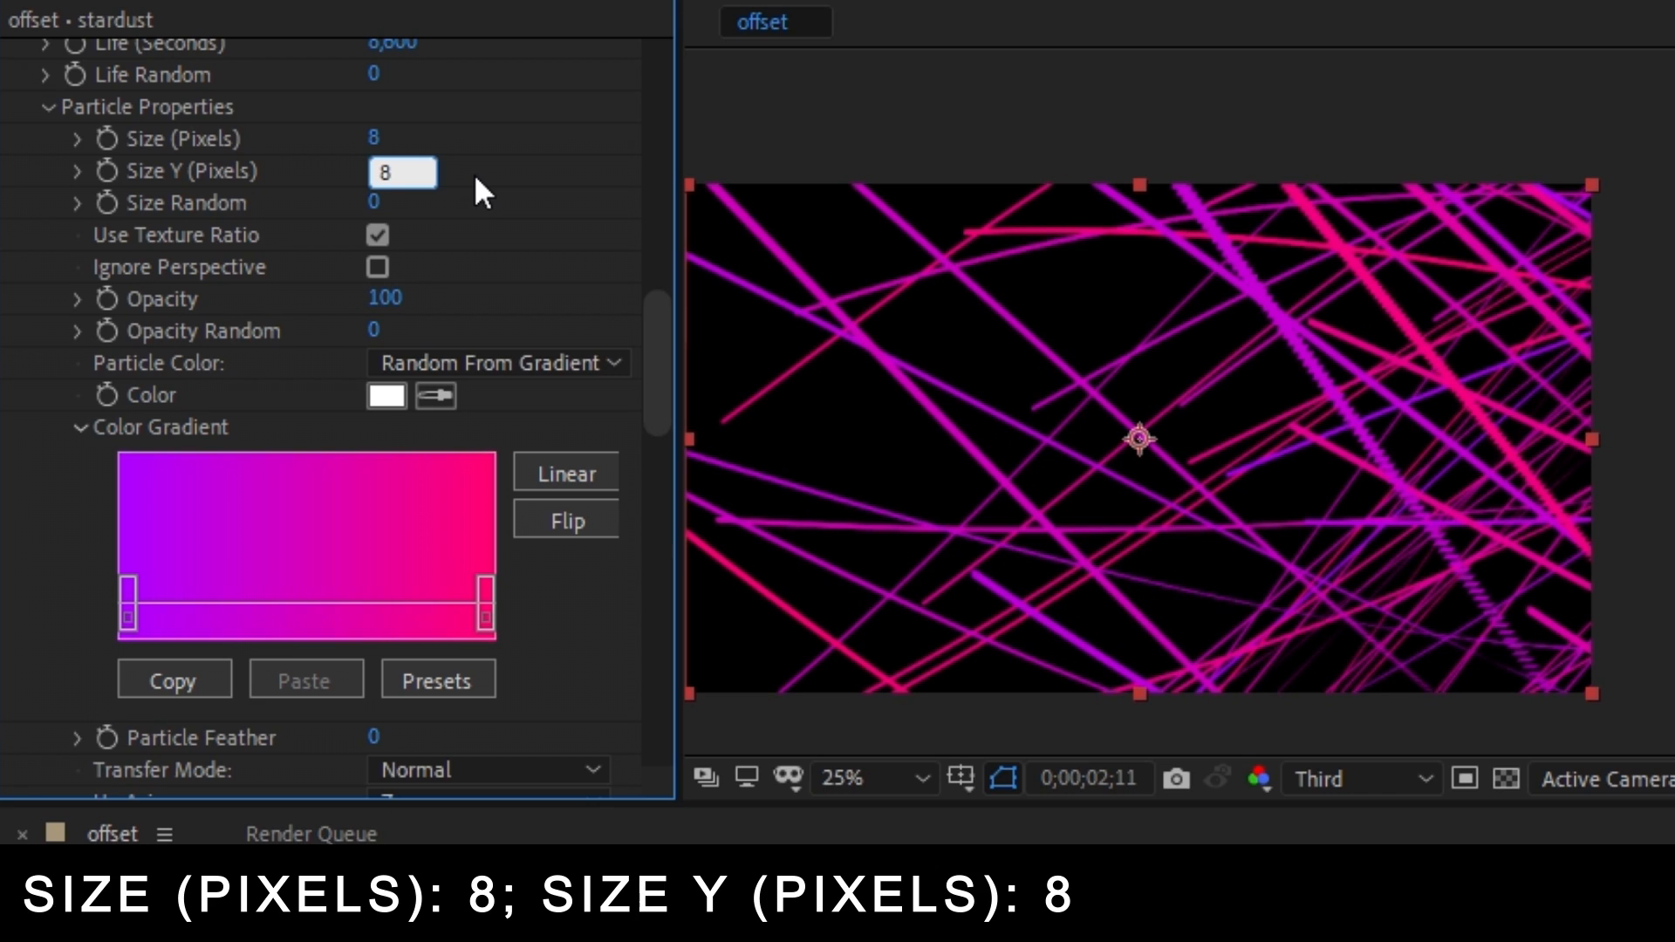
{"action": "key", "text": "Return"}
Set the particle's Size Random to 34 and Opacity Random to 35.
{"action": "left_click", "coordinate": [376, 202]}
{"action": "type", "text": "34"}
{"action": "key", "text": "Return"}
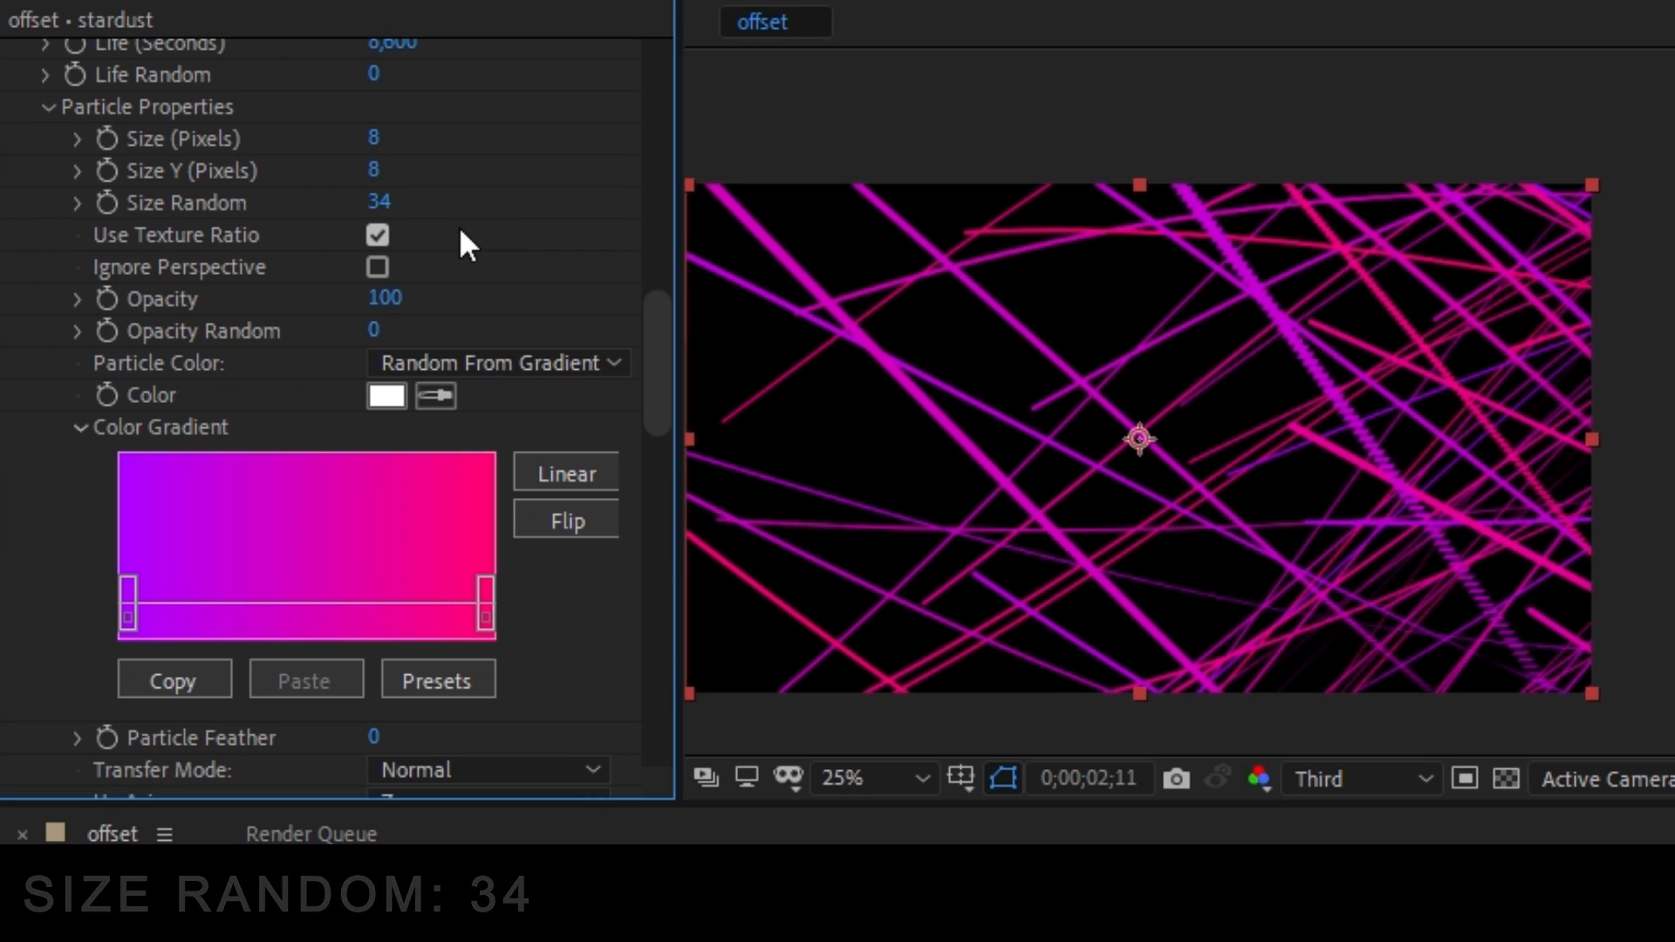
{"action": "scroll", "coordinate": [490, 212], "scroll_direction": "down", "scroll_amount": 2}
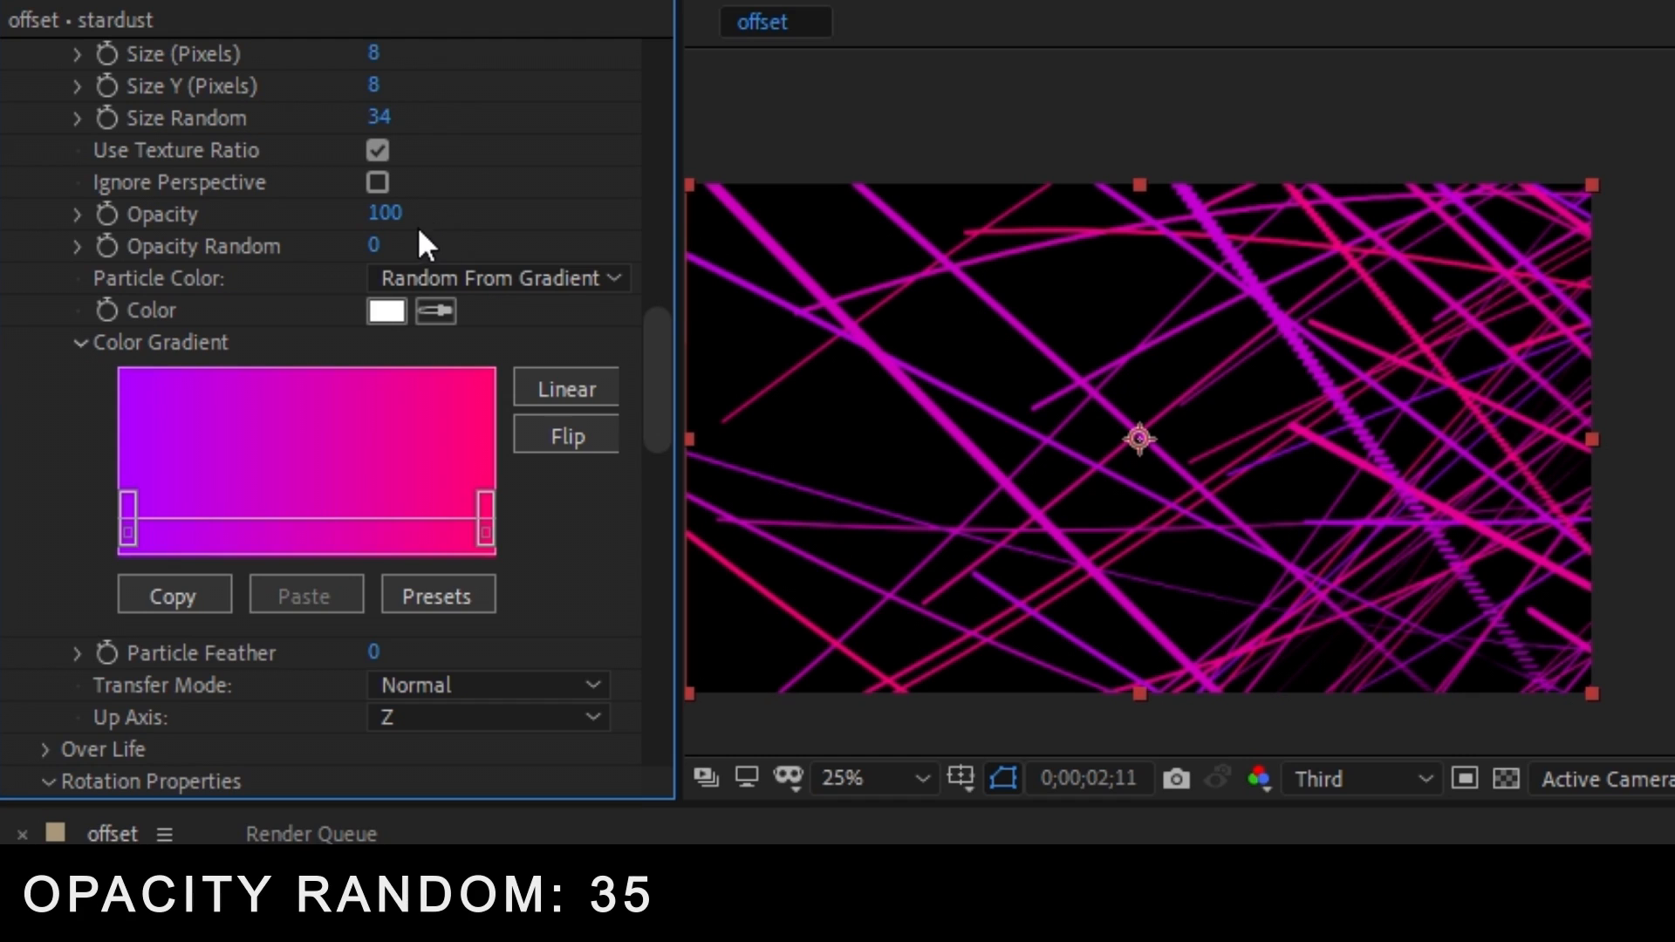
{"action": "left_click_drag", "start_coordinate": [421, 245], "coordinate": [439, 245]}
Shape the particle's Size over-life curve into a smooth Bezier arch, with 0 at both ends and a broad plateau at 100.
{"action": "scroll", "coordinate": [495, 158], "scroll_direction": "down", "scroll_amount": 2}
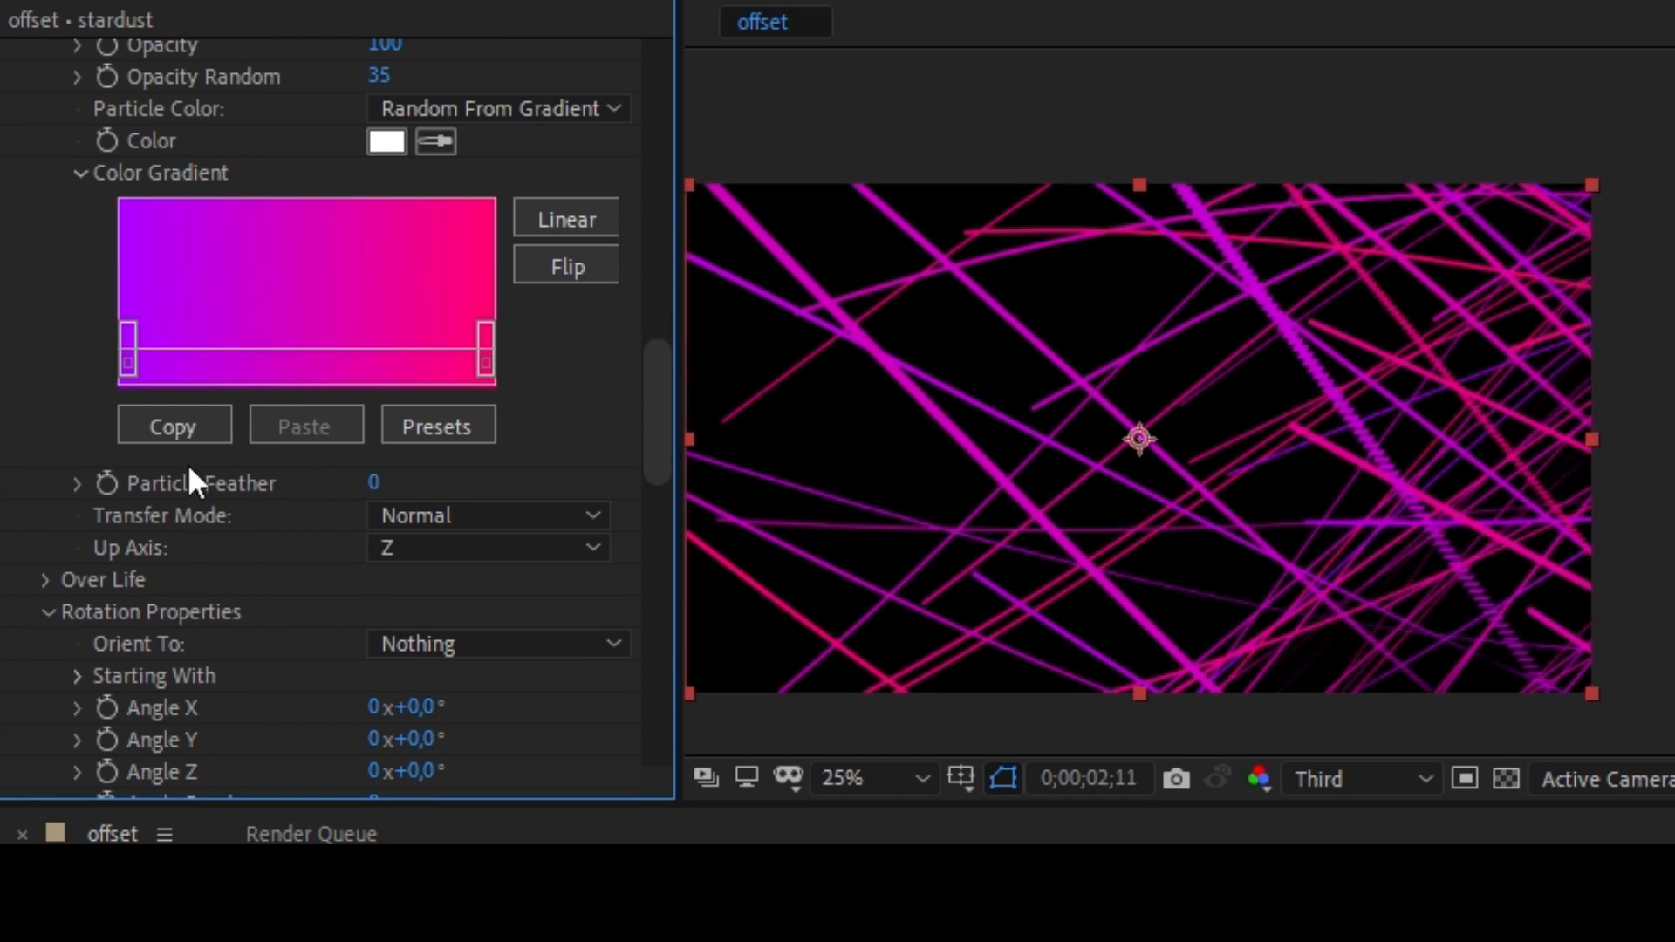
{"action": "scroll", "coordinate": [192, 585], "scroll_direction": "down", "scroll_amount": 2}
{"action": "left_click", "coordinate": [46, 495]}
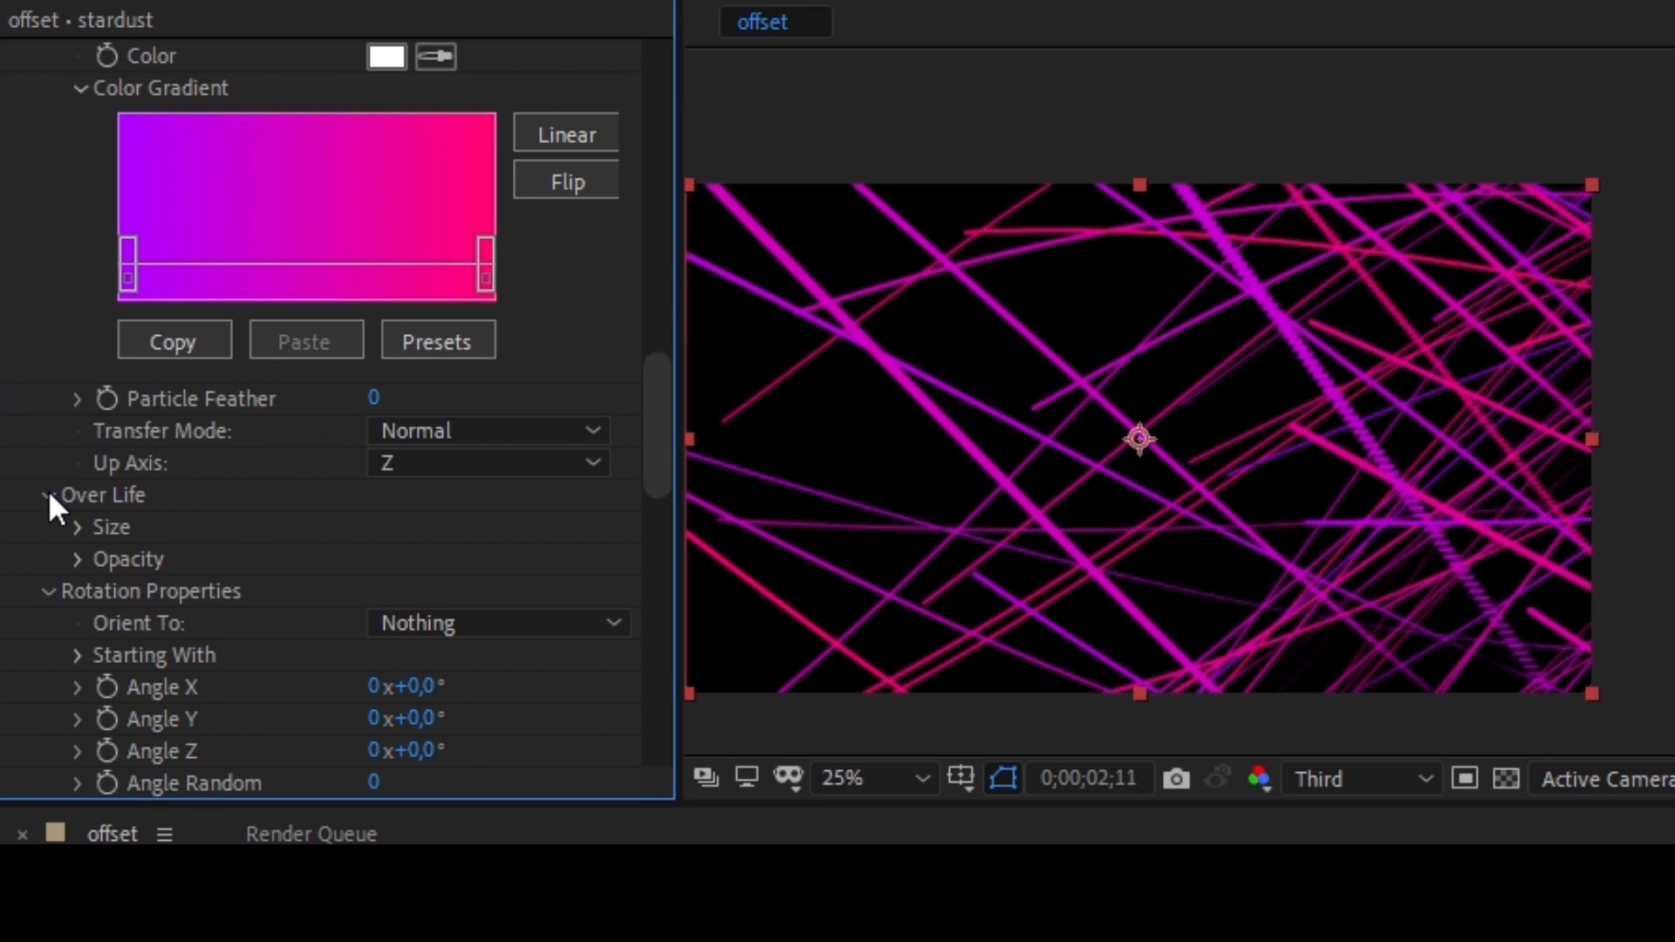
{"action": "left_click", "coordinate": [77, 527]}
{"action": "left_click_drag", "start_coordinate": [129, 536], "coordinate": [105, 710]}
{"action": "left_click", "coordinate": [192, 536]}
{"action": "left_click", "coordinate": [415, 536]}
{"action": "left_click_drag", "start_coordinate": [486, 537], "coordinate": [486, 706]}
{"action": "left_click", "coordinate": [581, 546]}
{"action": "left_click", "coordinate": [307, 537]}
{"action": "left_click_drag", "start_coordinate": [192, 537], "coordinate": [150, 538]}
{"action": "left_click_drag", "start_coordinate": [417, 537], "coordinate": [476, 537]}
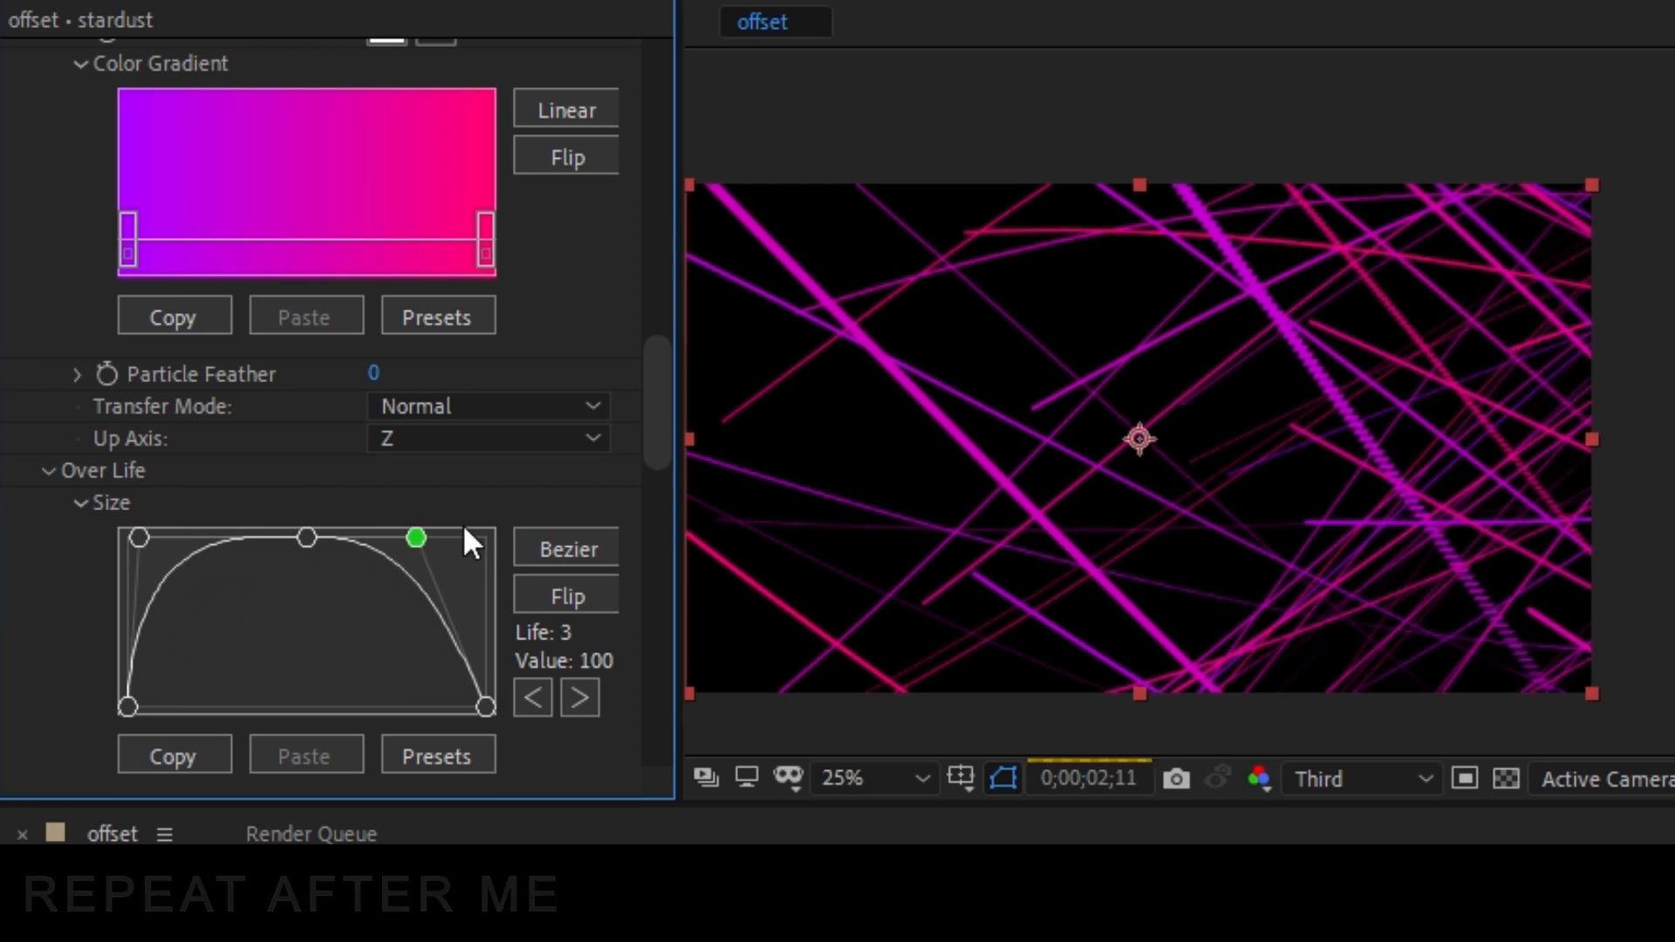
Shape the particle's Opacity over-life curve as a linear zigzag from 0 up to full, down to about 1 at Life 71, and back to full.
{"action": "scroll", "coordinate": [123, 660], "scroll_direction": "down", "scroll_amount": 2}
{"action": "left_click", "coordinate": [81, 643]}
{"action": "scroll", "coordinate": [4, 571], "scroll_direction": "down", "scroll_amount": 2}
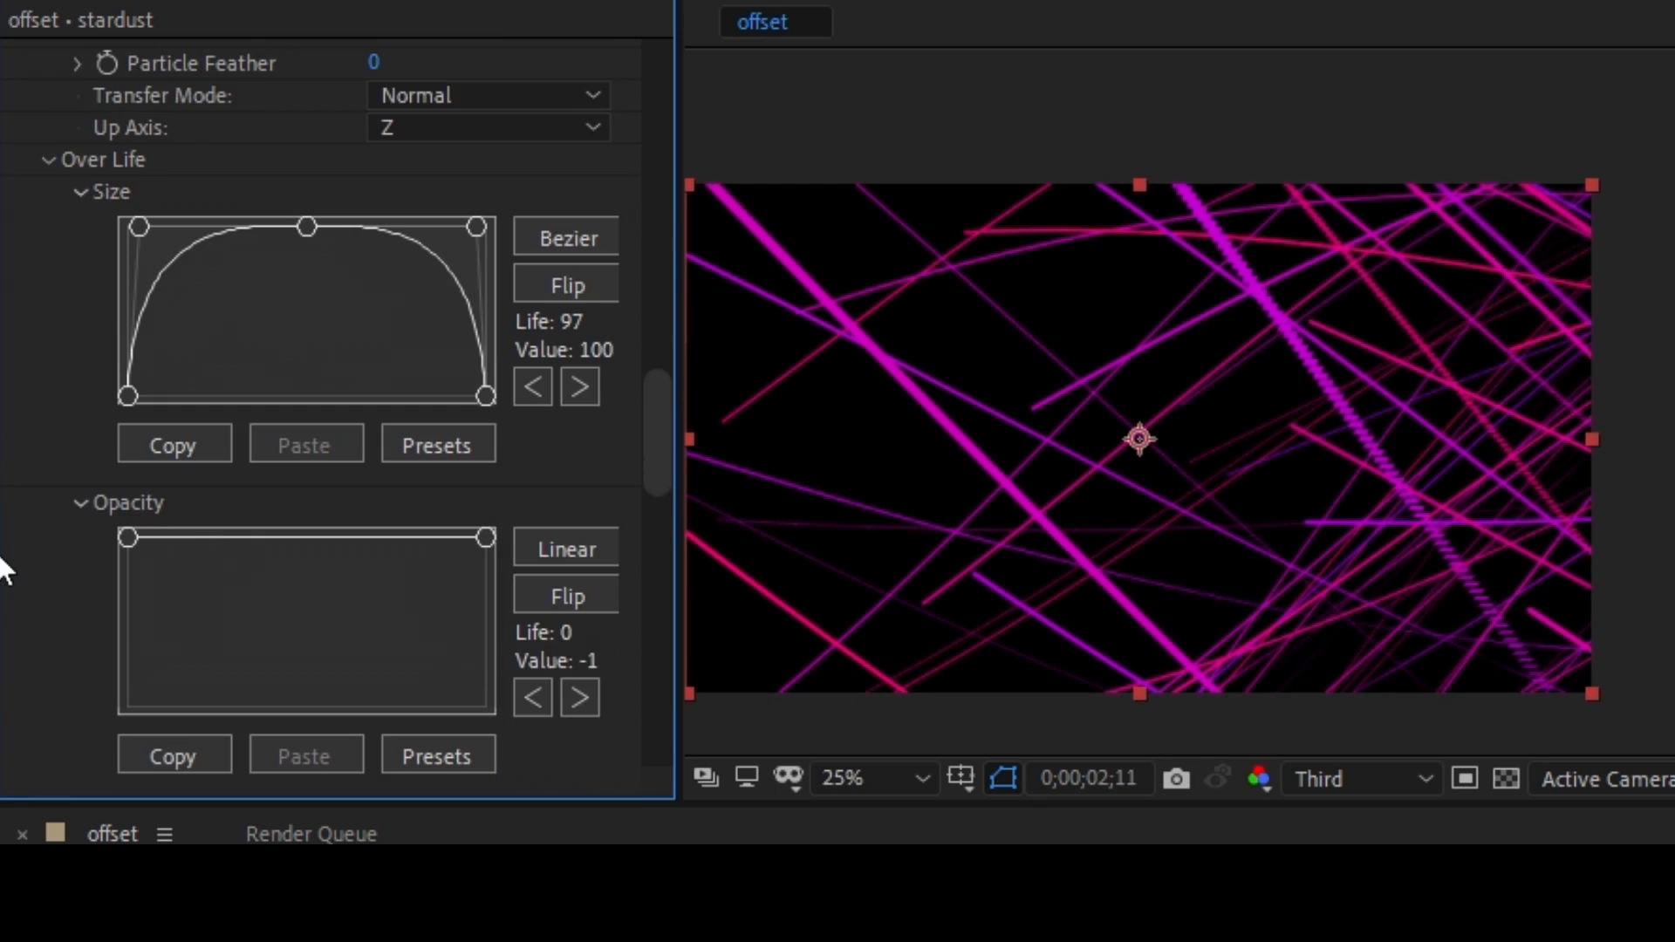
{"action": "left_click_drag", "start_coordinate": [128, 537], "coordinate": [94, 738]}
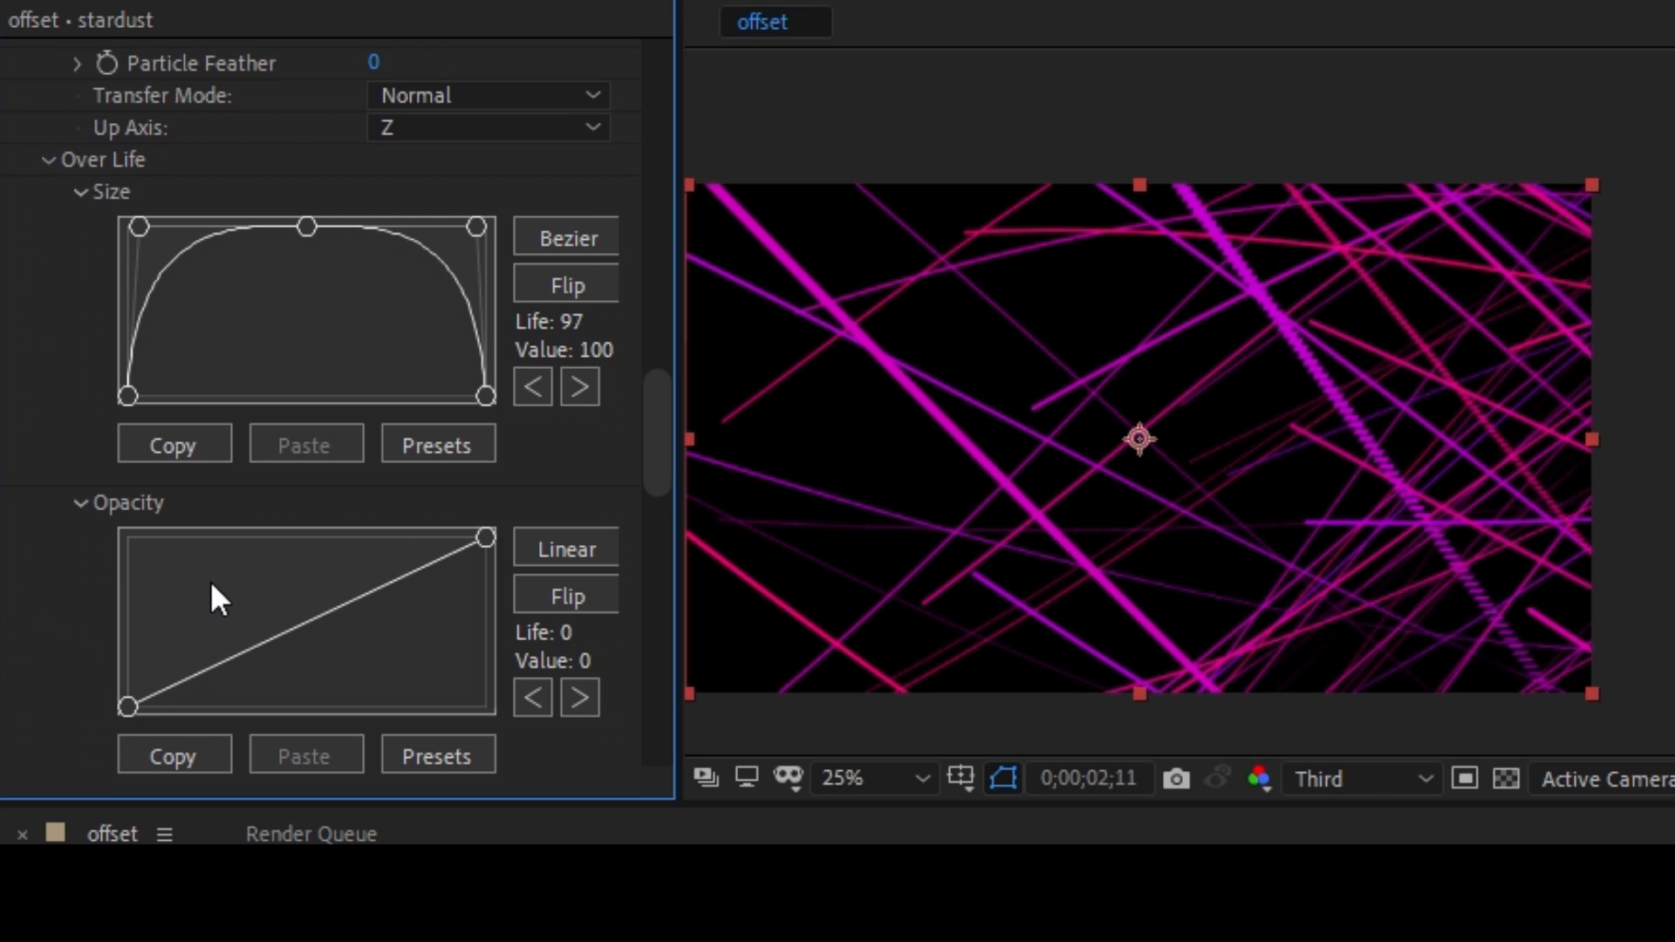
{"action": "left_click_drag", "start_coordinate": [247, 649], "coordinate": [247, 494]}
{"action": "left_click_drag", "start_coordinate": [381, 537], "coordinate": [379, 699]}
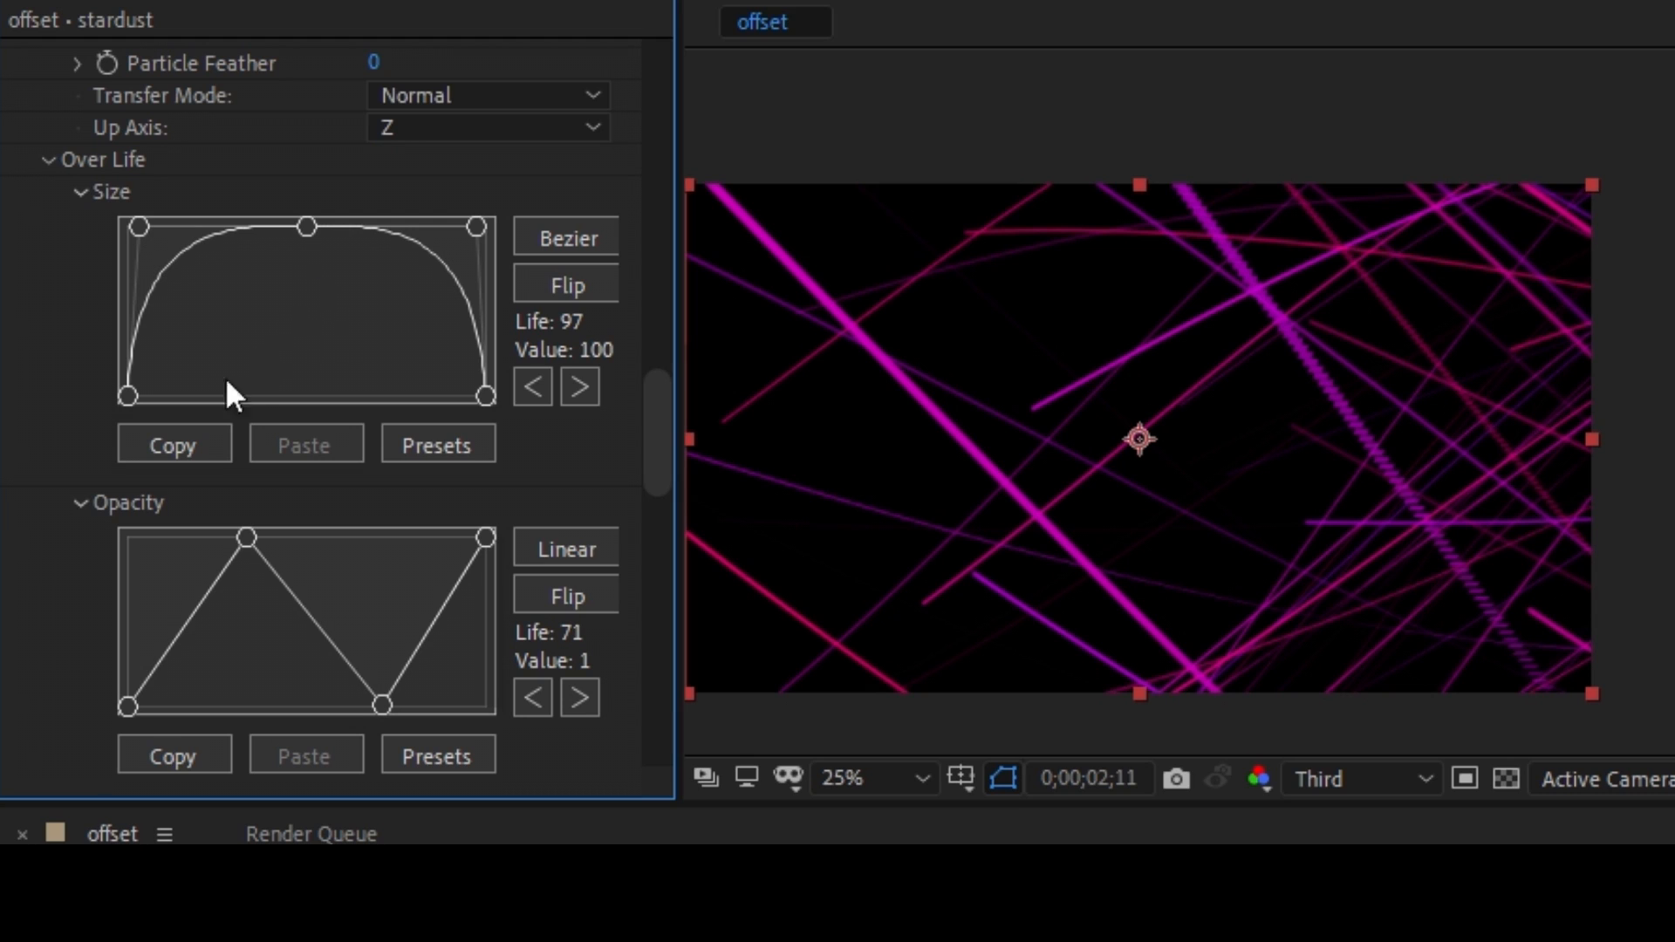
Create a two-node camera layer with the 50mm preset in the composition.
{"action": "scroll", "coordinate": [45, 462], "scroll_direction": "down", "scroll_amount": 5}
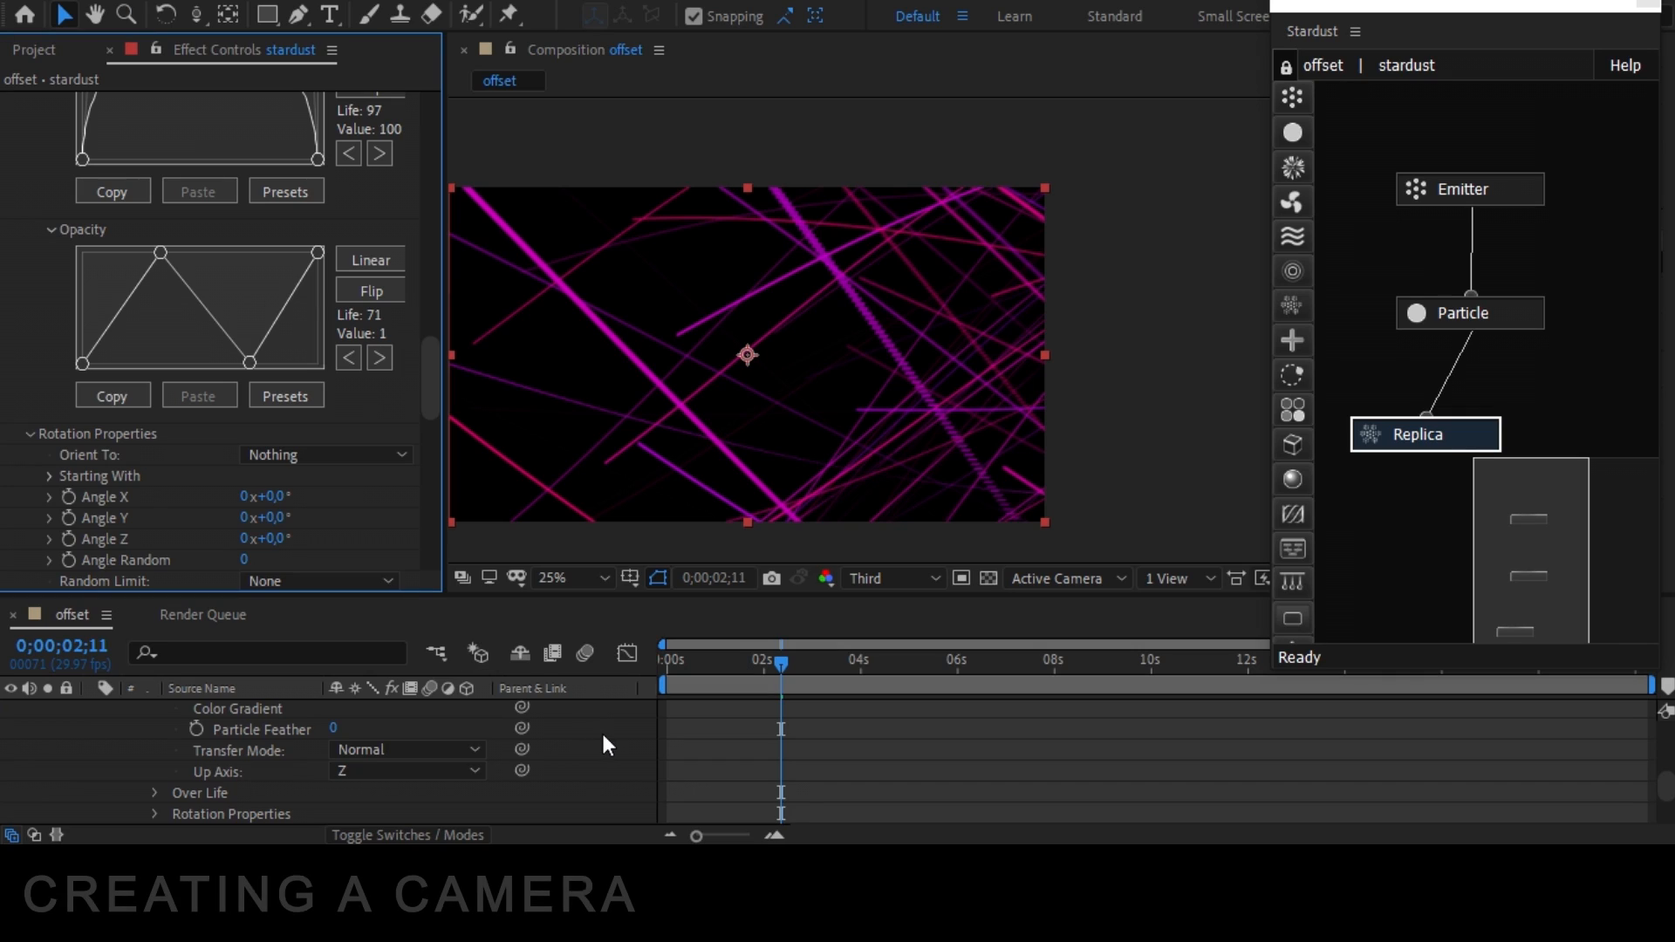
{"action": "right_click", "coordinate": [602, 733]}
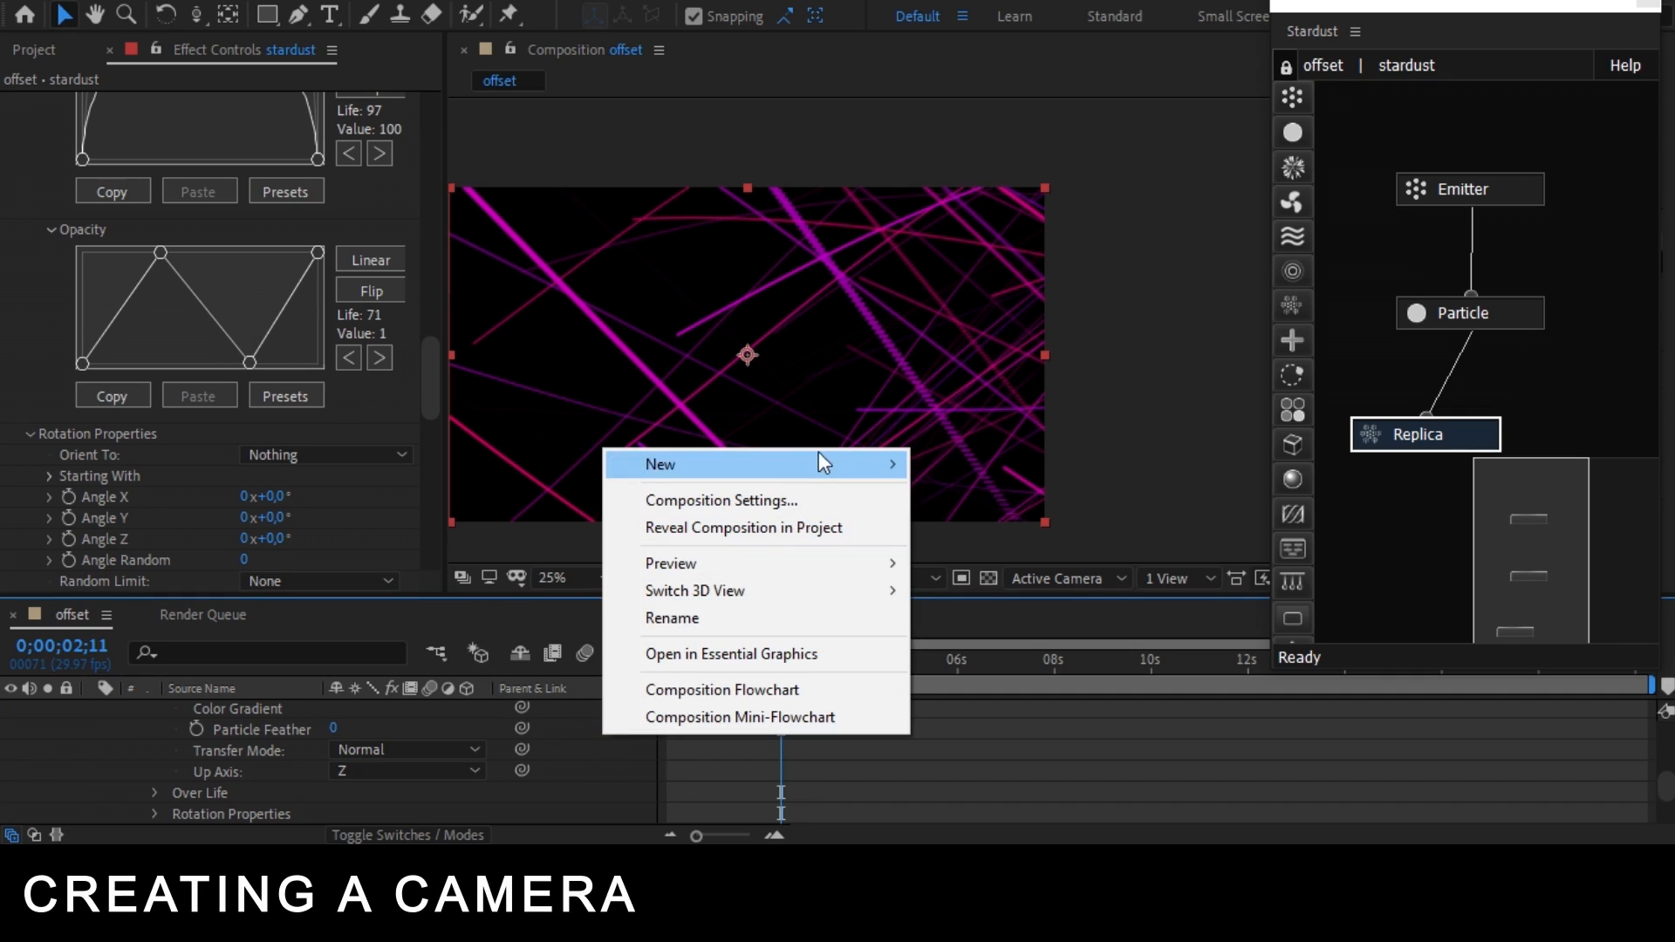
{"action": "mouse_move", "coordinate": [829, 462]}
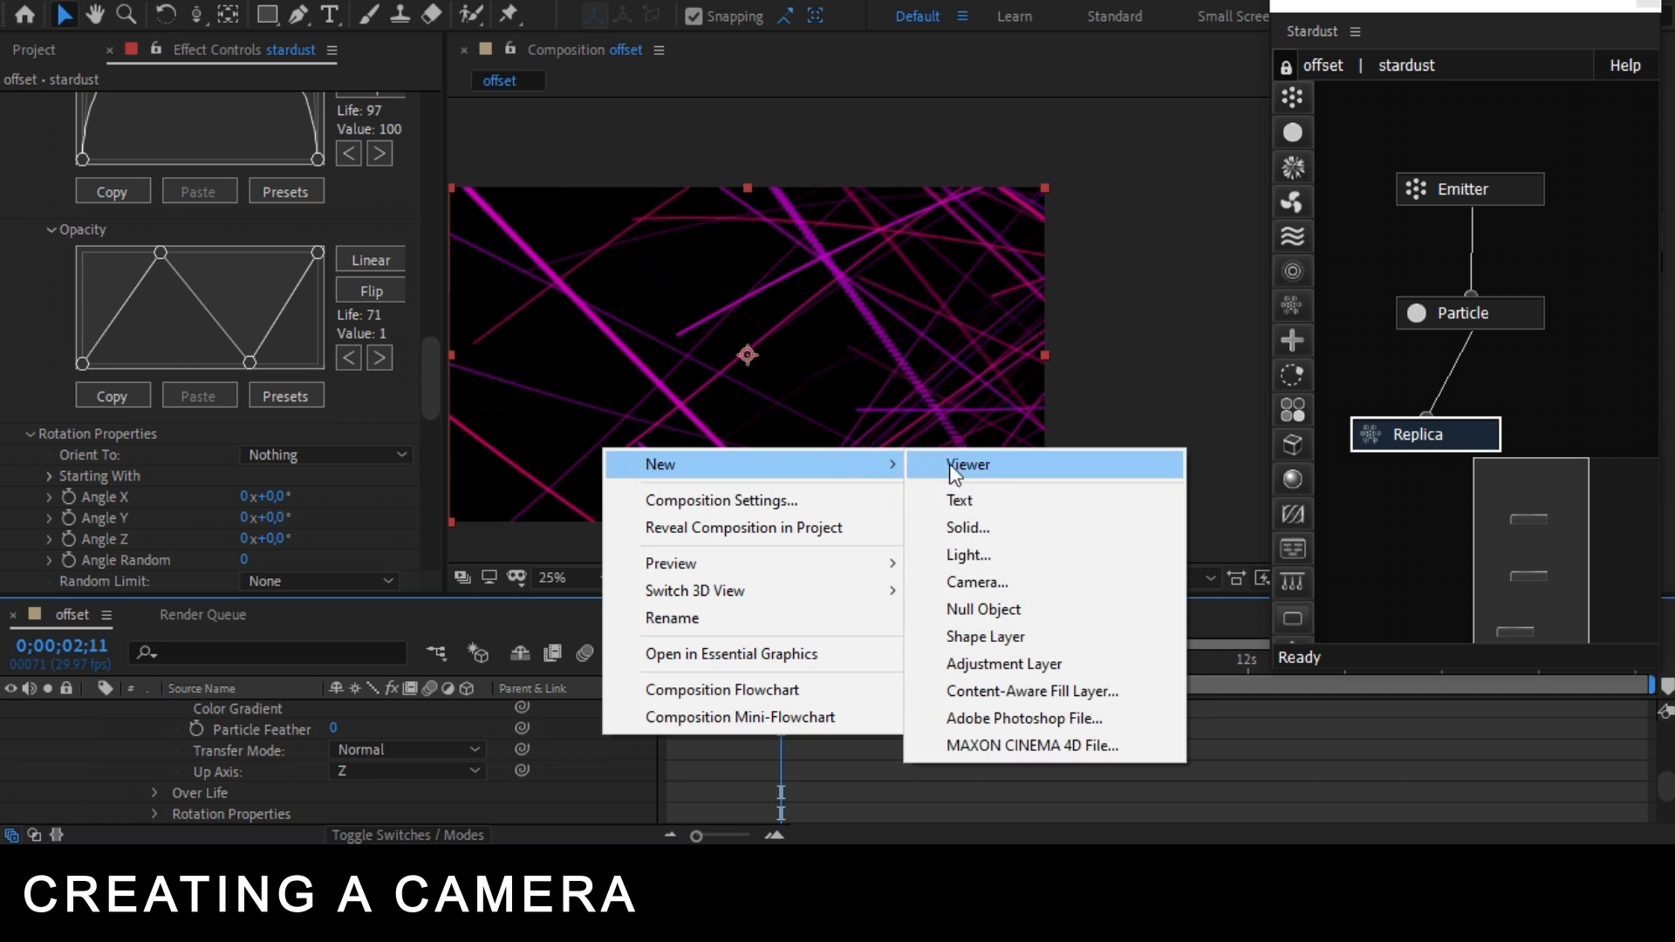
{"action": "left_click", "coordinate": [1012, 577]}
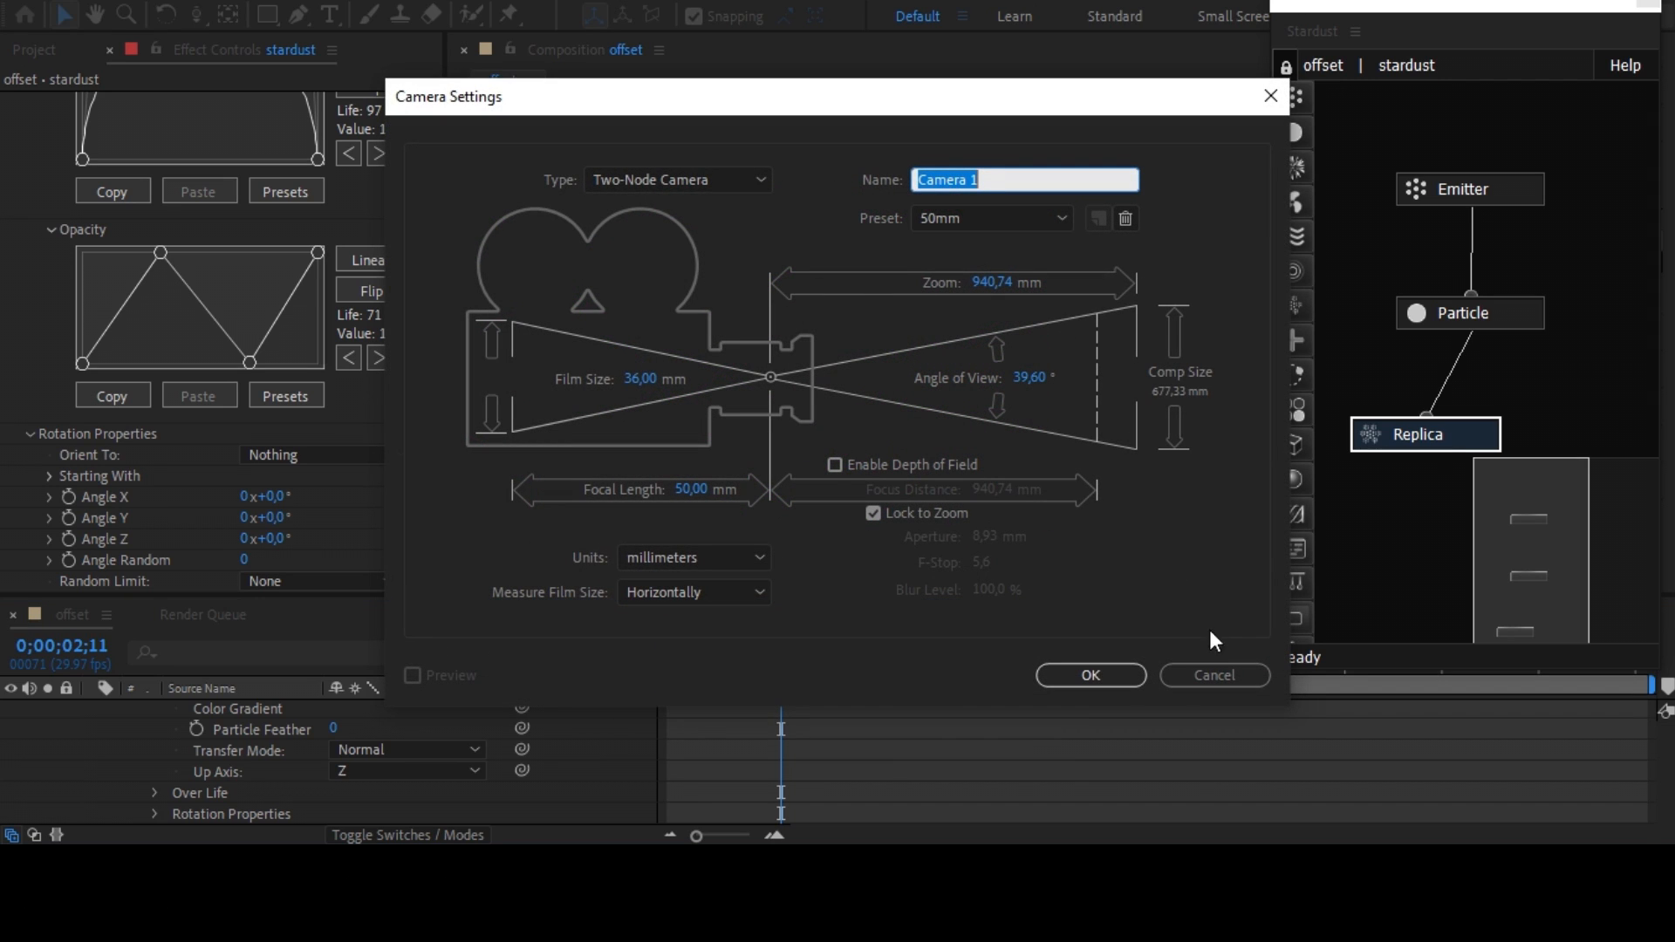
{"action": "left_click", "coordinate": [1104, 678]}
Dolly the camera back and reorient it to look into the centre of the strokes so they form a spiral.
{"action": "left_click_drag", "start_coordinate": [199, 13], "coordinate": [283, 91]}
{"action": "left_click", "coordinate": [283, 94]}
{"action": "left_click_drag", "start_coordinate": [746, 349], "coordinate": [747, 466]}
{"action": "left_click", "coordinate": [199, 18]}
{"action": "left_click", "coordinate": [316, 67]}
{"action": "left_click_drag", "start_coordinate": [785, 349], "coordinate": [576, 349]}
{"action": "left_click", "coordinate": [199, 16]}
{"action": "left_click", "coordinate": [305, 46]}
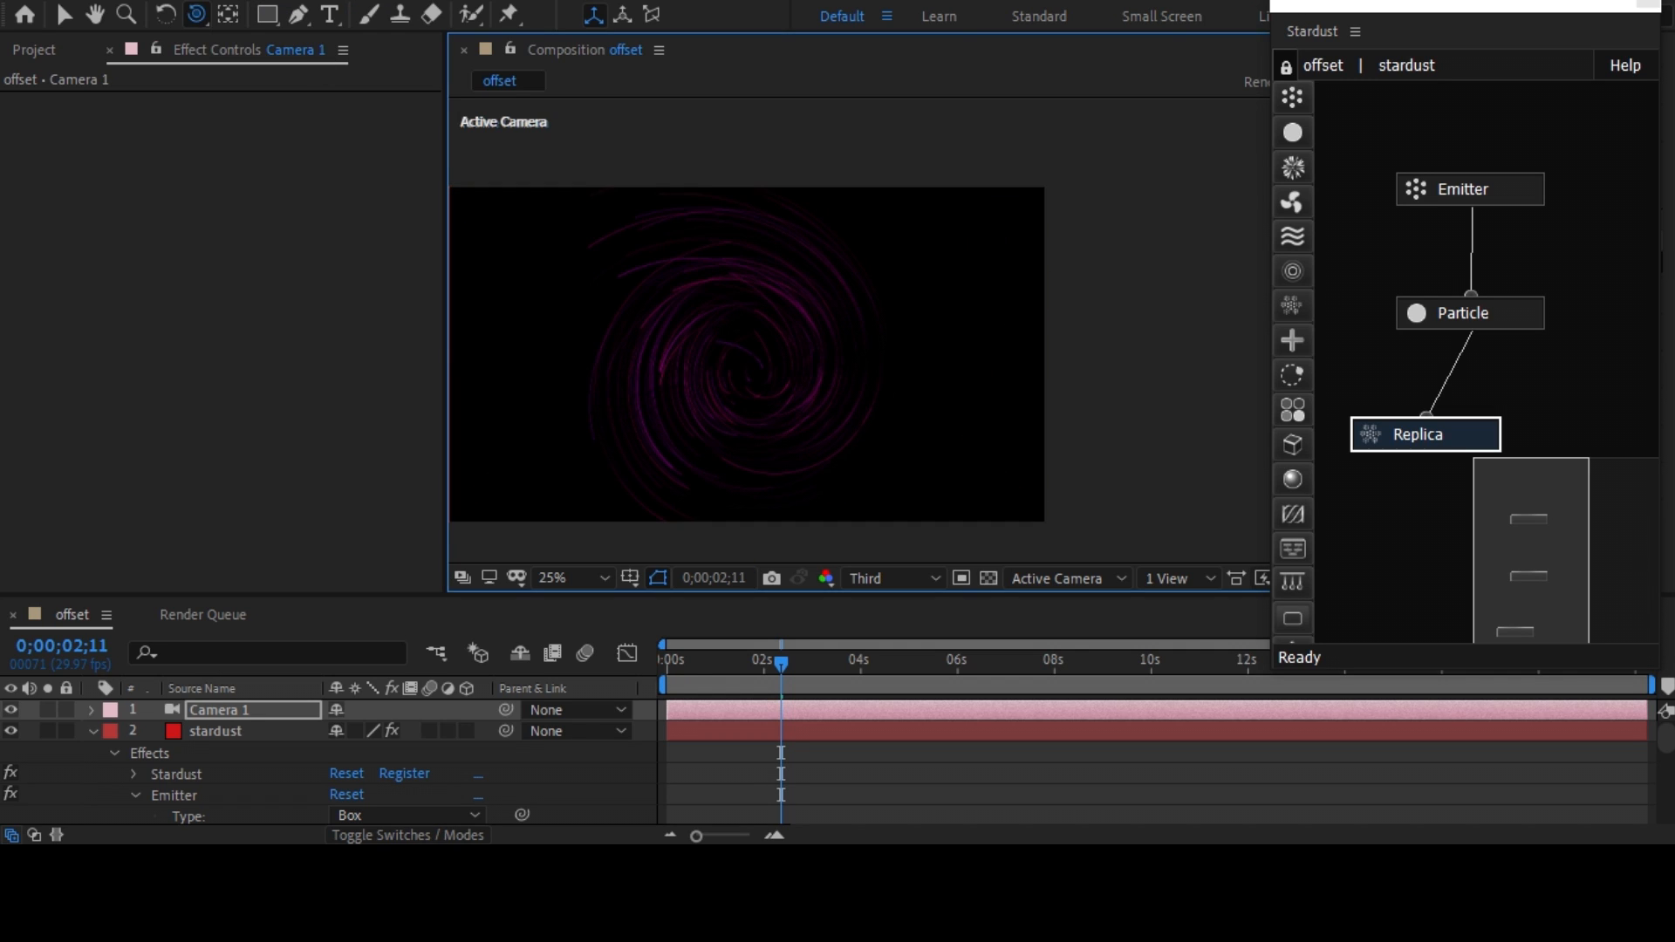
Move the camera closer until the spiral fills the frame, and set the current time to 0;00;05;26.
{"action": "left_click_drag", "start_coordinate": [196, 13], "coordinate": [277, 91]}
{"action": "left_click_drag", "start_coordinate": [750, 393], "coordinate": [750, 288]}
{"action": "left_click", "coordinate": [950, 662]}
{"action": "left_click_drag", "start_coordinate": [196, 13], "coordinate": [305, 46]}
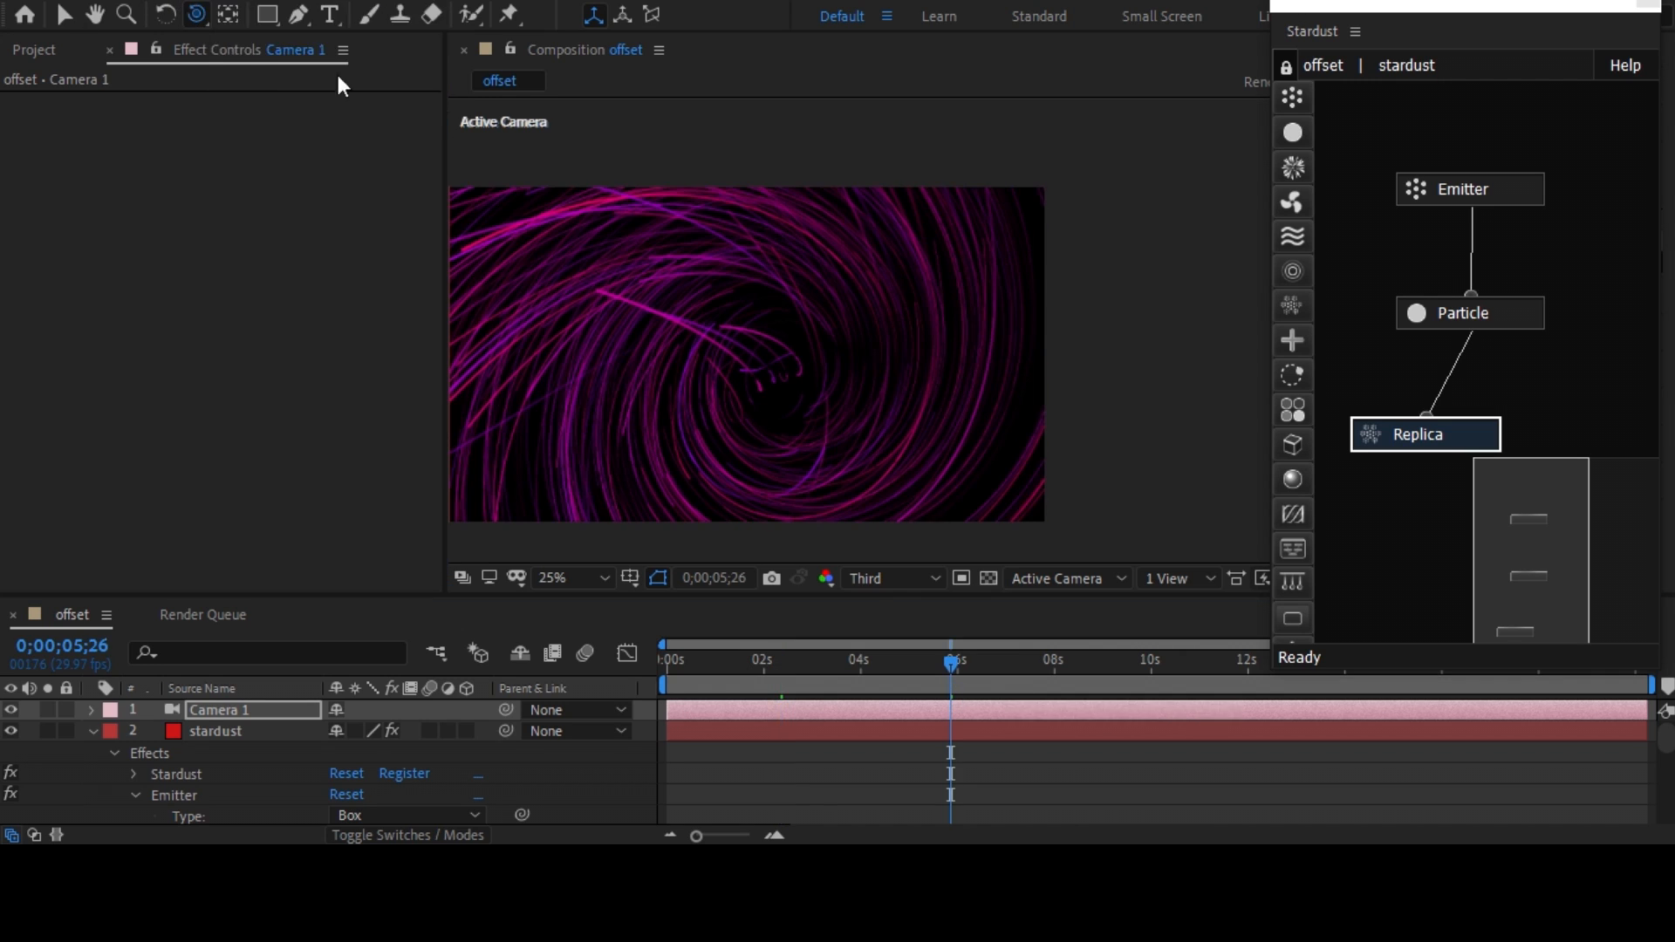
{"action": "left_click_drag", "start_coordinate": [750, 349], "coordinate": [919, 342]}
{"action": "scroll", "coordinate": [833, 339], "scroll_direction": "up", "scroll_amount": 1}
{"action": "scroll", "coordinate": [833, 339], "scroll_direction": "down", "scroll_amount": 1}
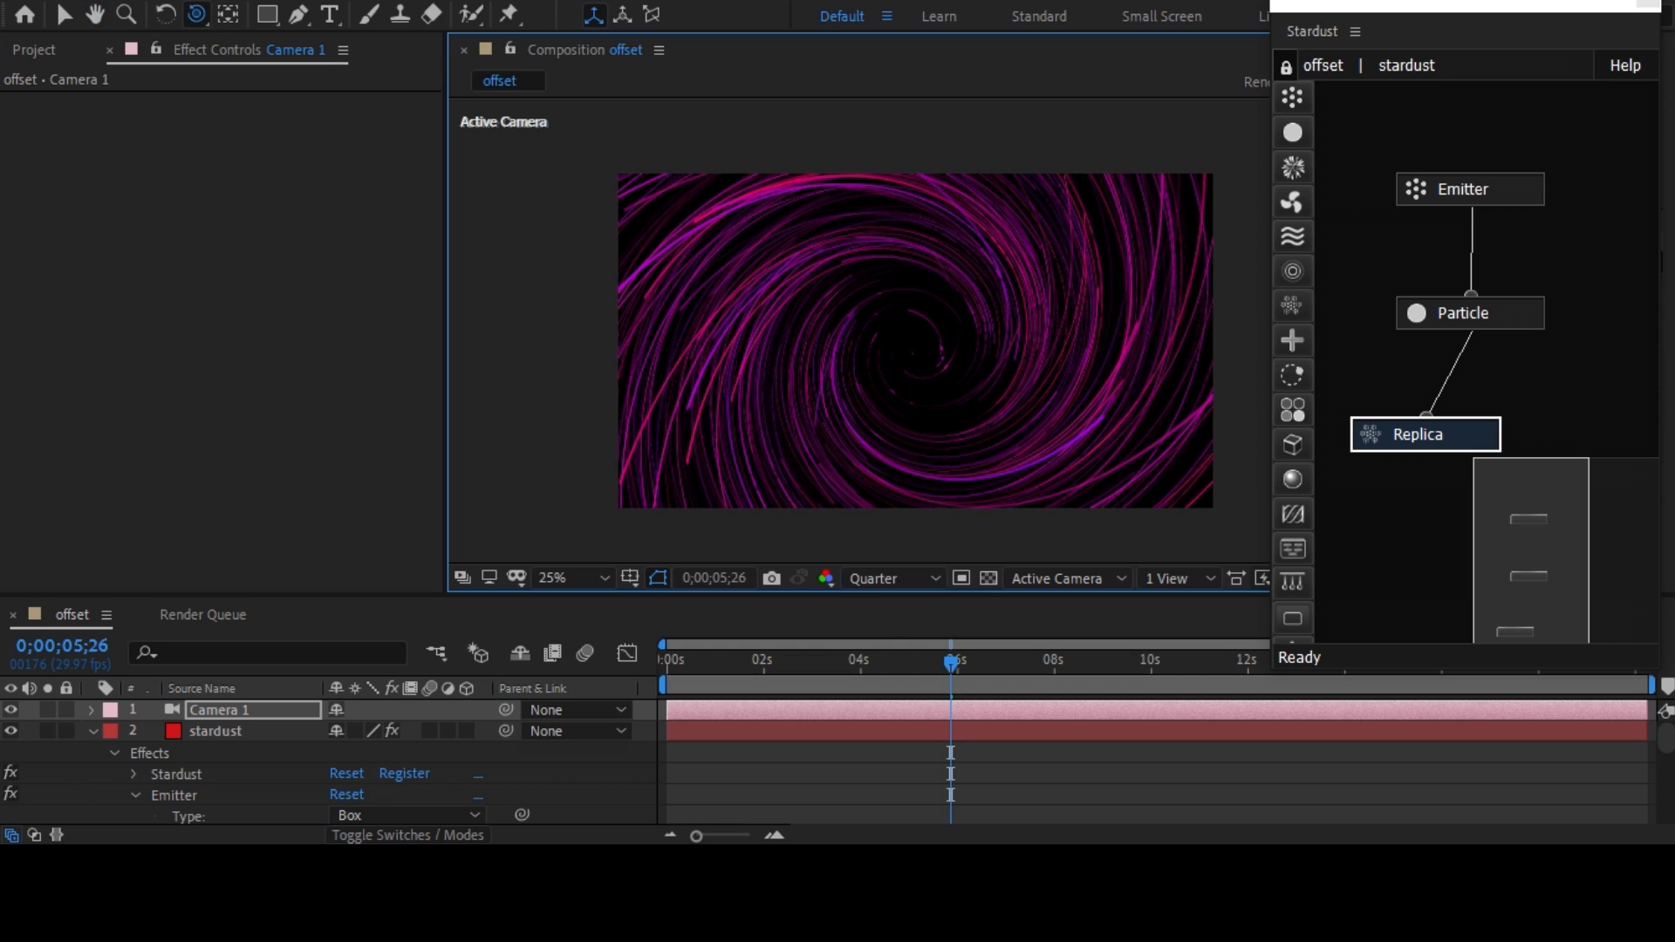
Set the composition preview resolution to Third and collapse the stardust layer's properties in the timeline.
{"action": "left_click", "coordinate": [867, 588]}
{"action": "left_click", "coordinate": [881, 699]}
{"action": "left_click", "coordinate": [91, 730]}
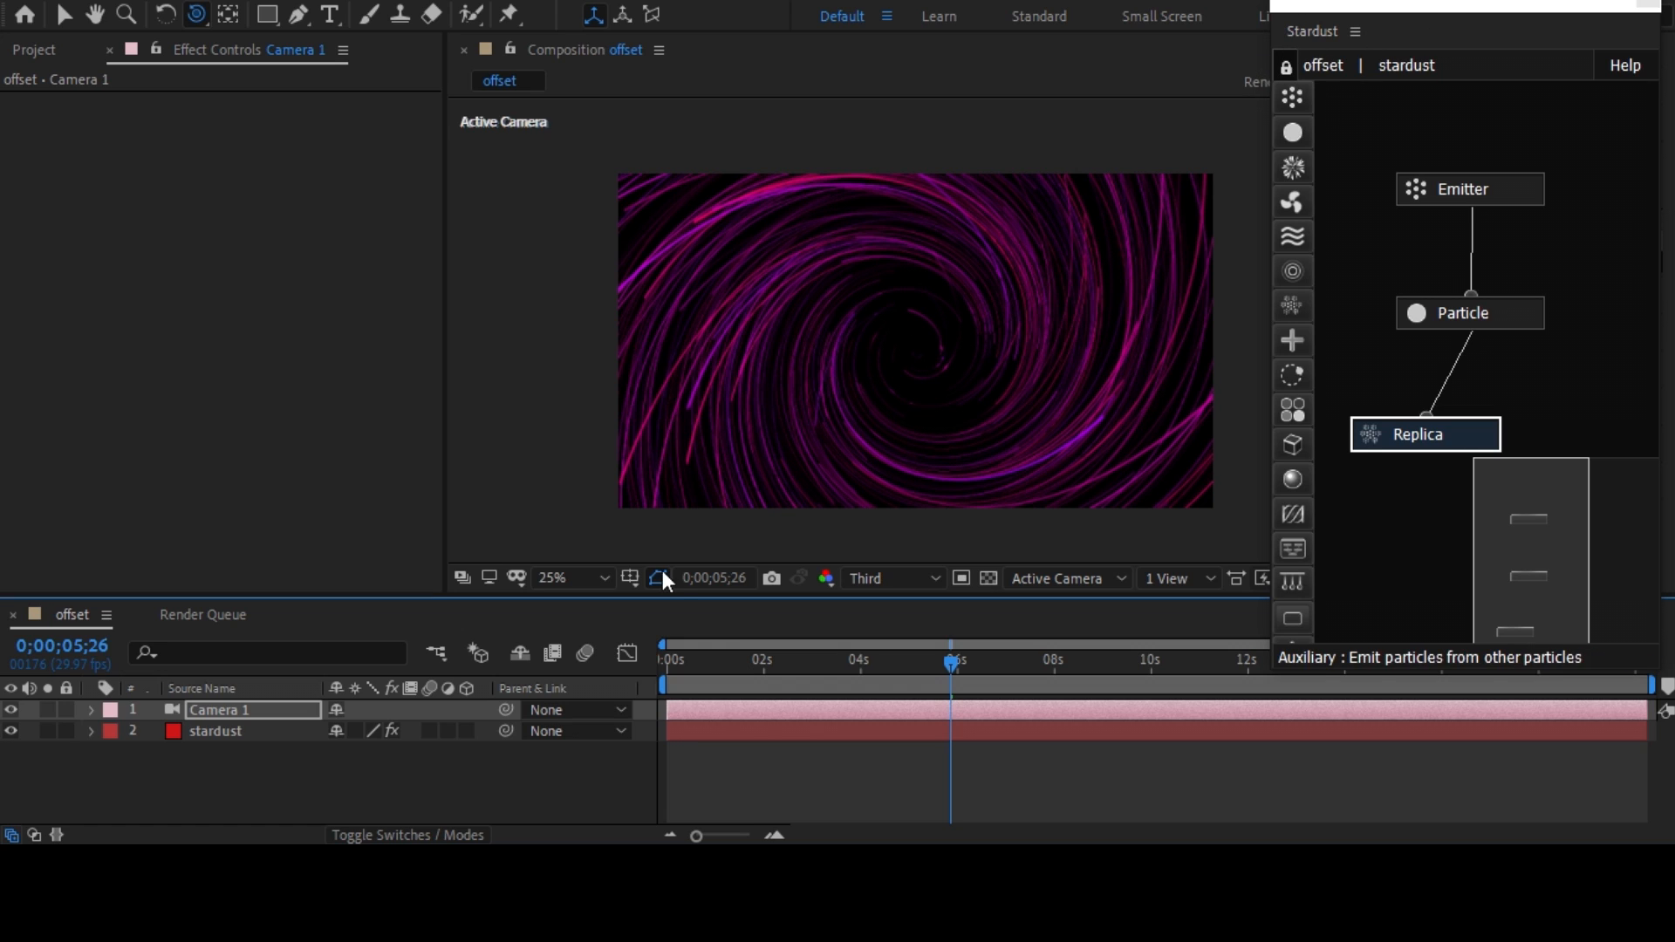
In the Replica's Animate Properties, make the Replicates Over Life and Trim Replicates Over Life curves fall linearly to 0 at the end.
{"action": "left_click", "coordinate": [244, 730]}
{"action": "scroll", "coordinate": [117, 323], "scroll_direction": "down", "scroll_amount": 5}
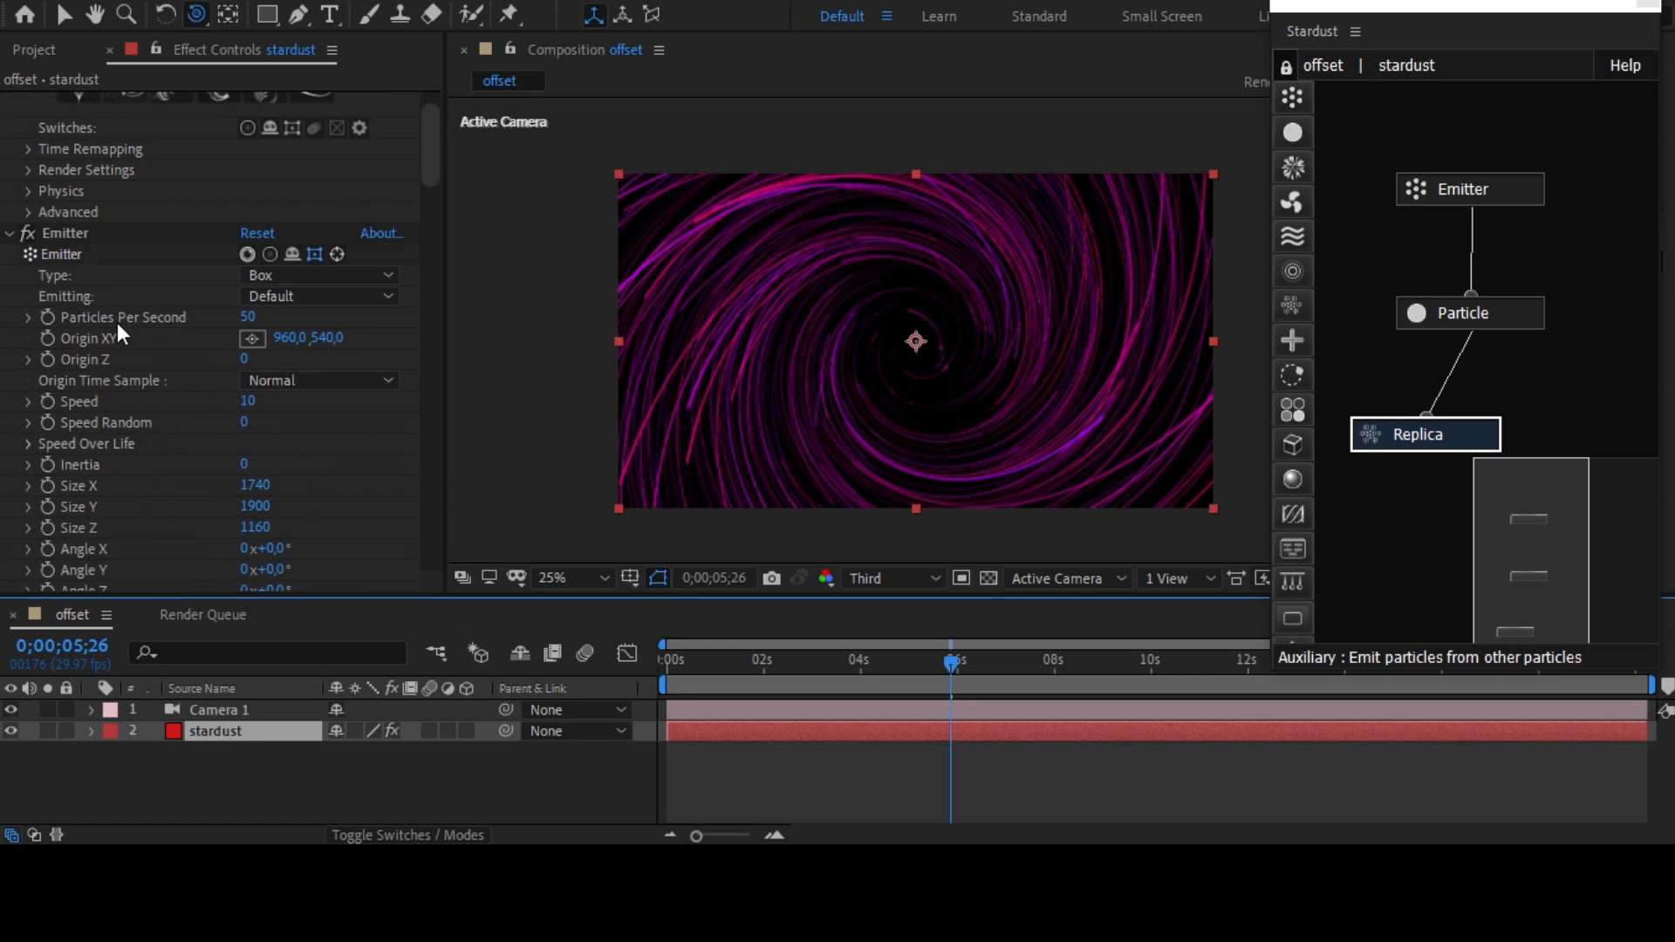
{"action": "scroll", "coordinate": [117, 323], "scroll_direction": "down", "scroll_amount": 10}
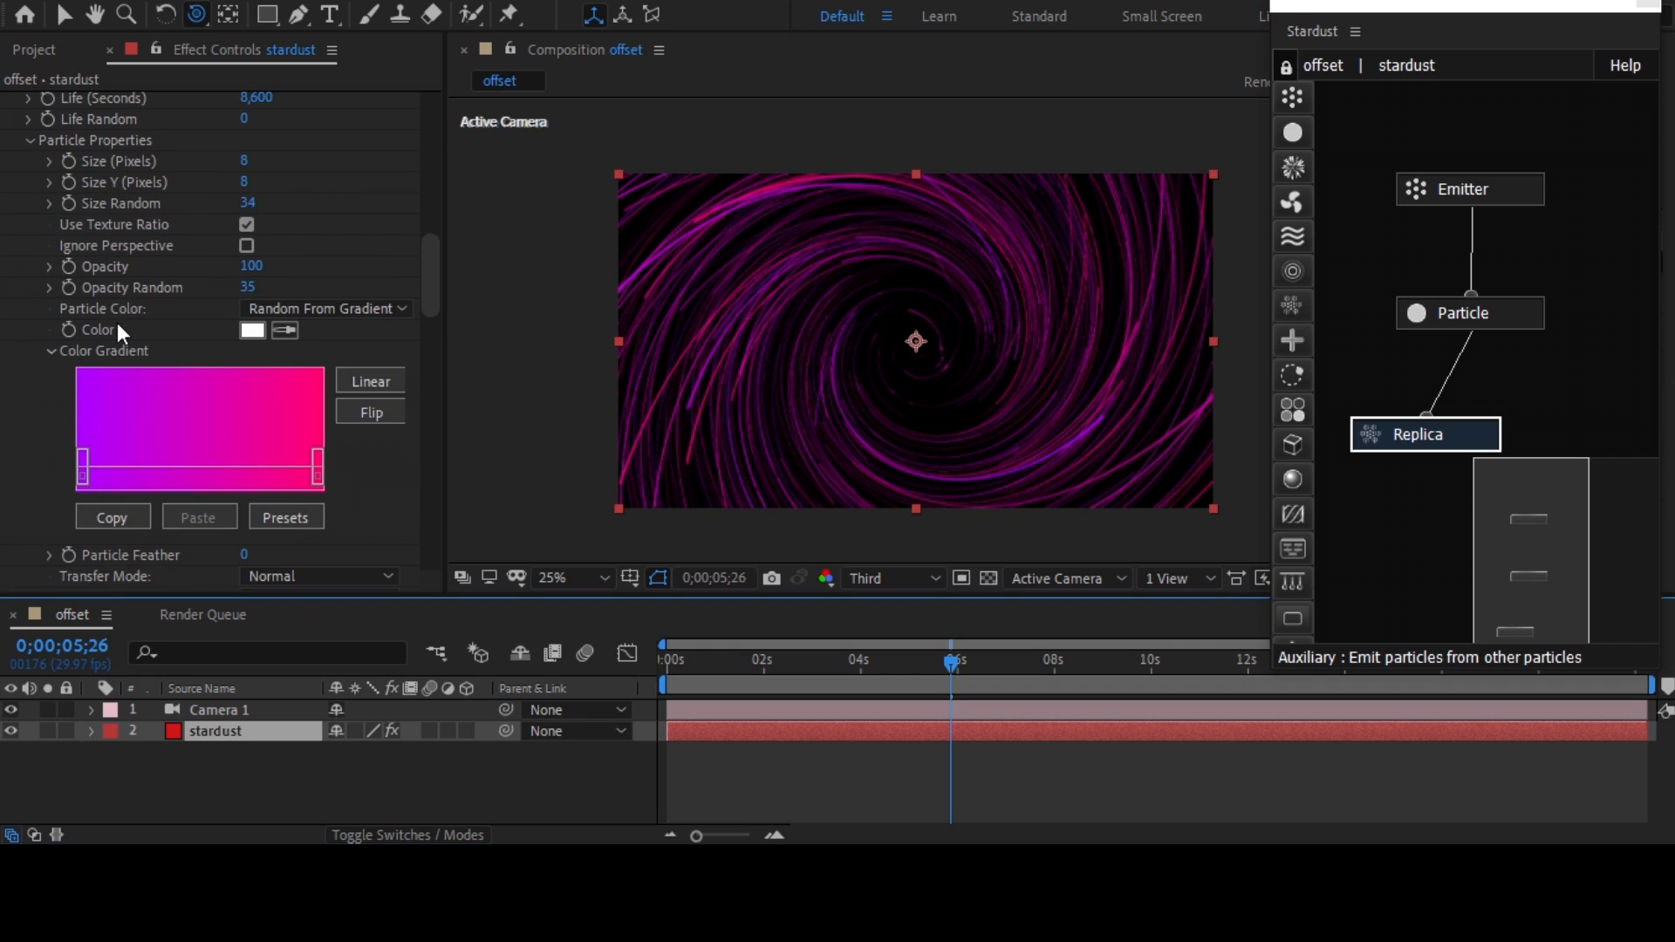
{"action": "scroll", "coordinate": [87, 442], "scroll_direction": "down", "scroll_amount": 15}
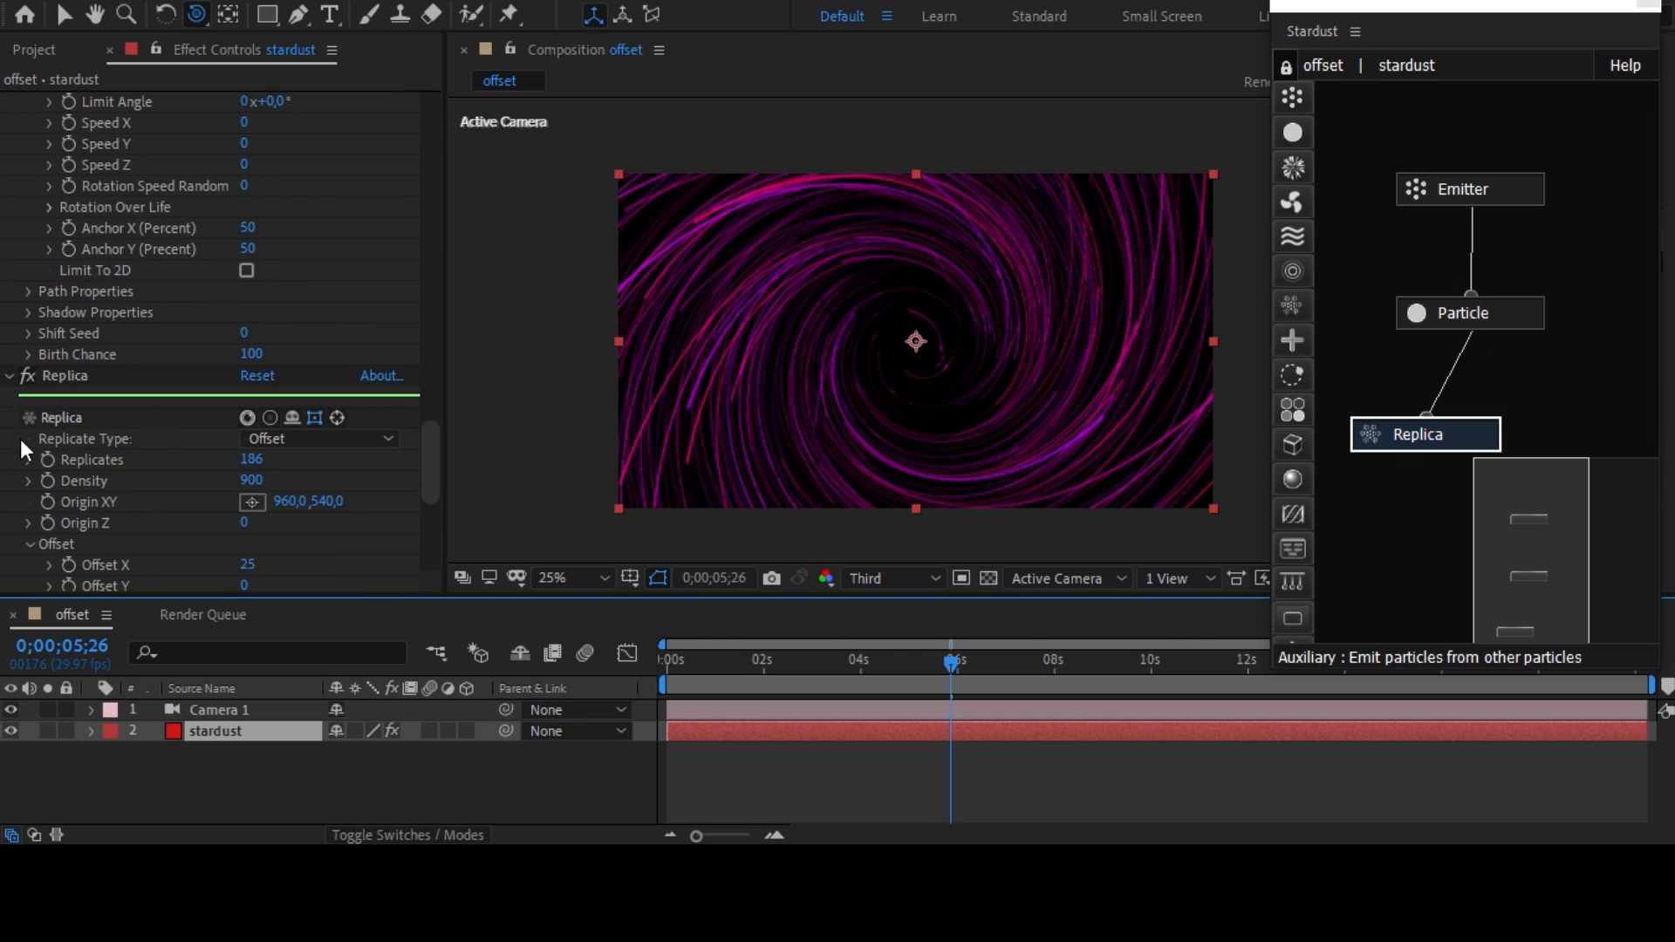
{"action": "scroll", "coordinate": [17, 426], "scroll_direction": "down", "scroll_amount": 8}
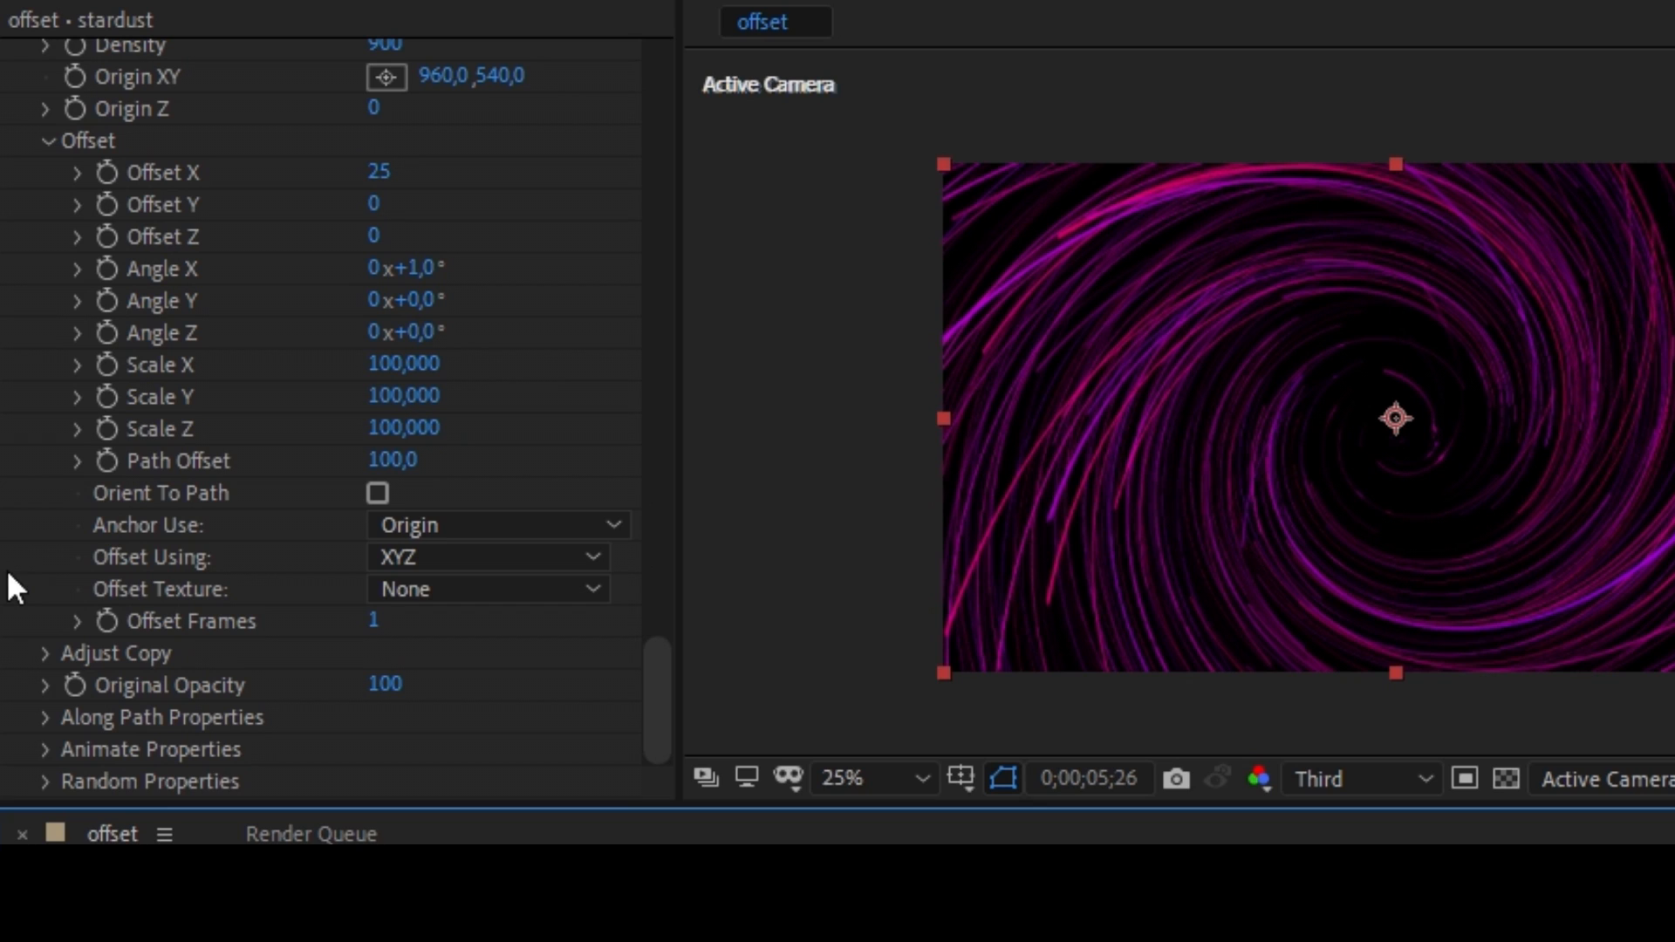
{"action": "left_click", "coordinate": [45, 751]}
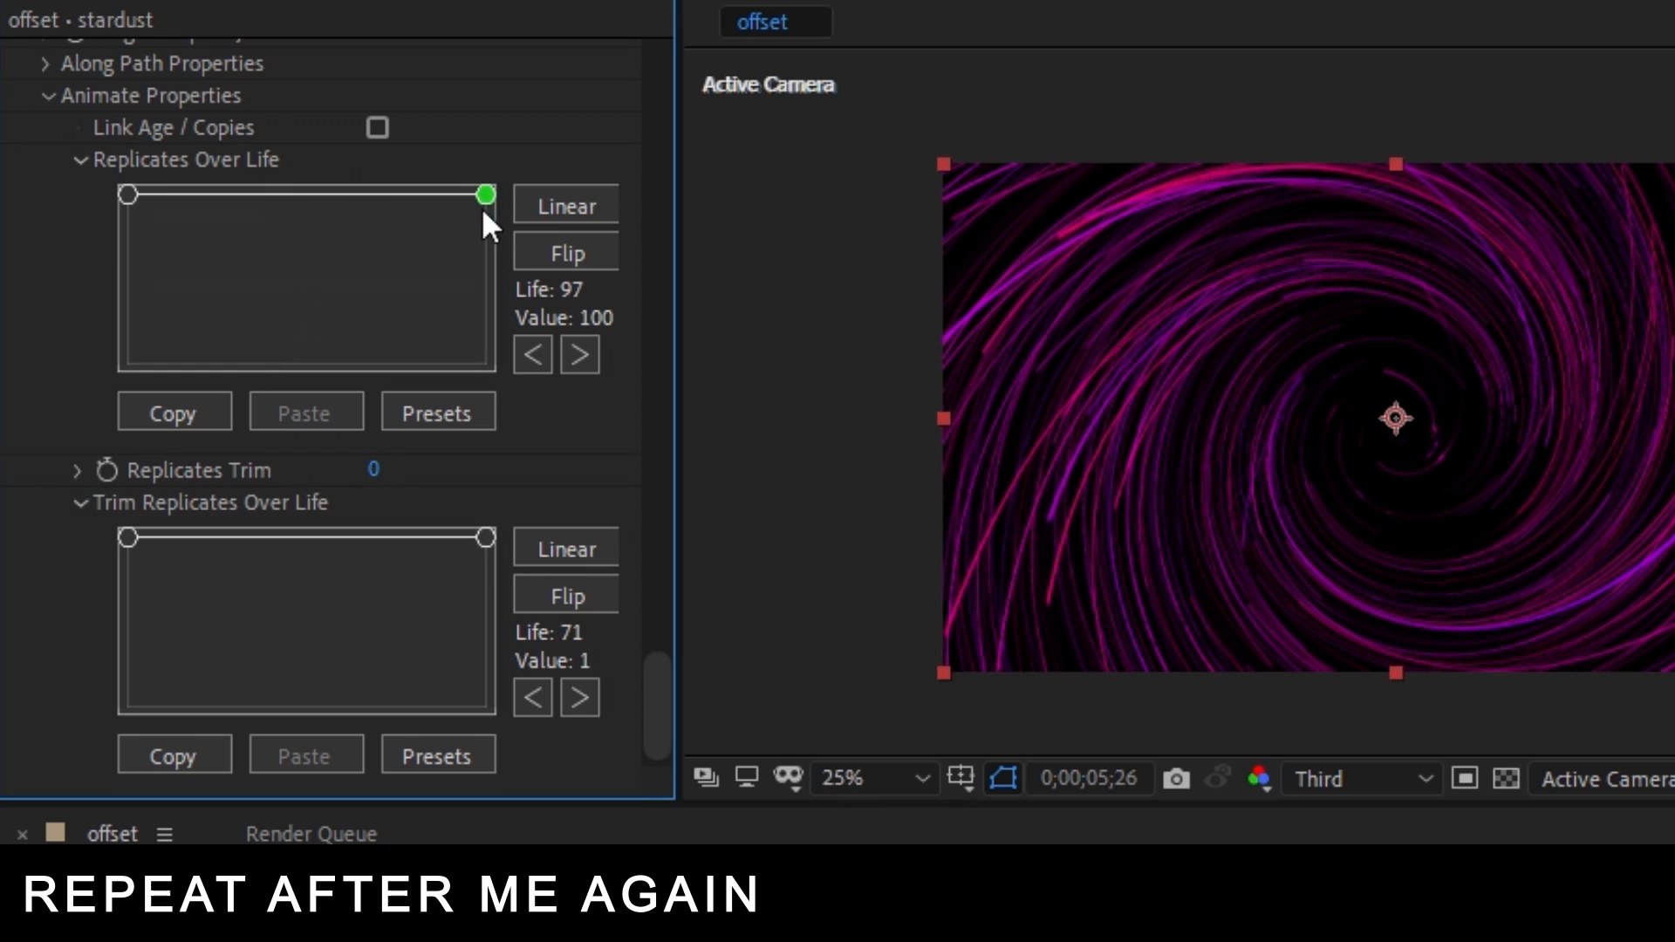
{"action": "left_click_drag", "start_coordinate": [502, 353], "coordinate": [501, 369]}
{"action": "left_click_drag", "start_coordinate": [489, 541], "coordinate": [487, 733]}
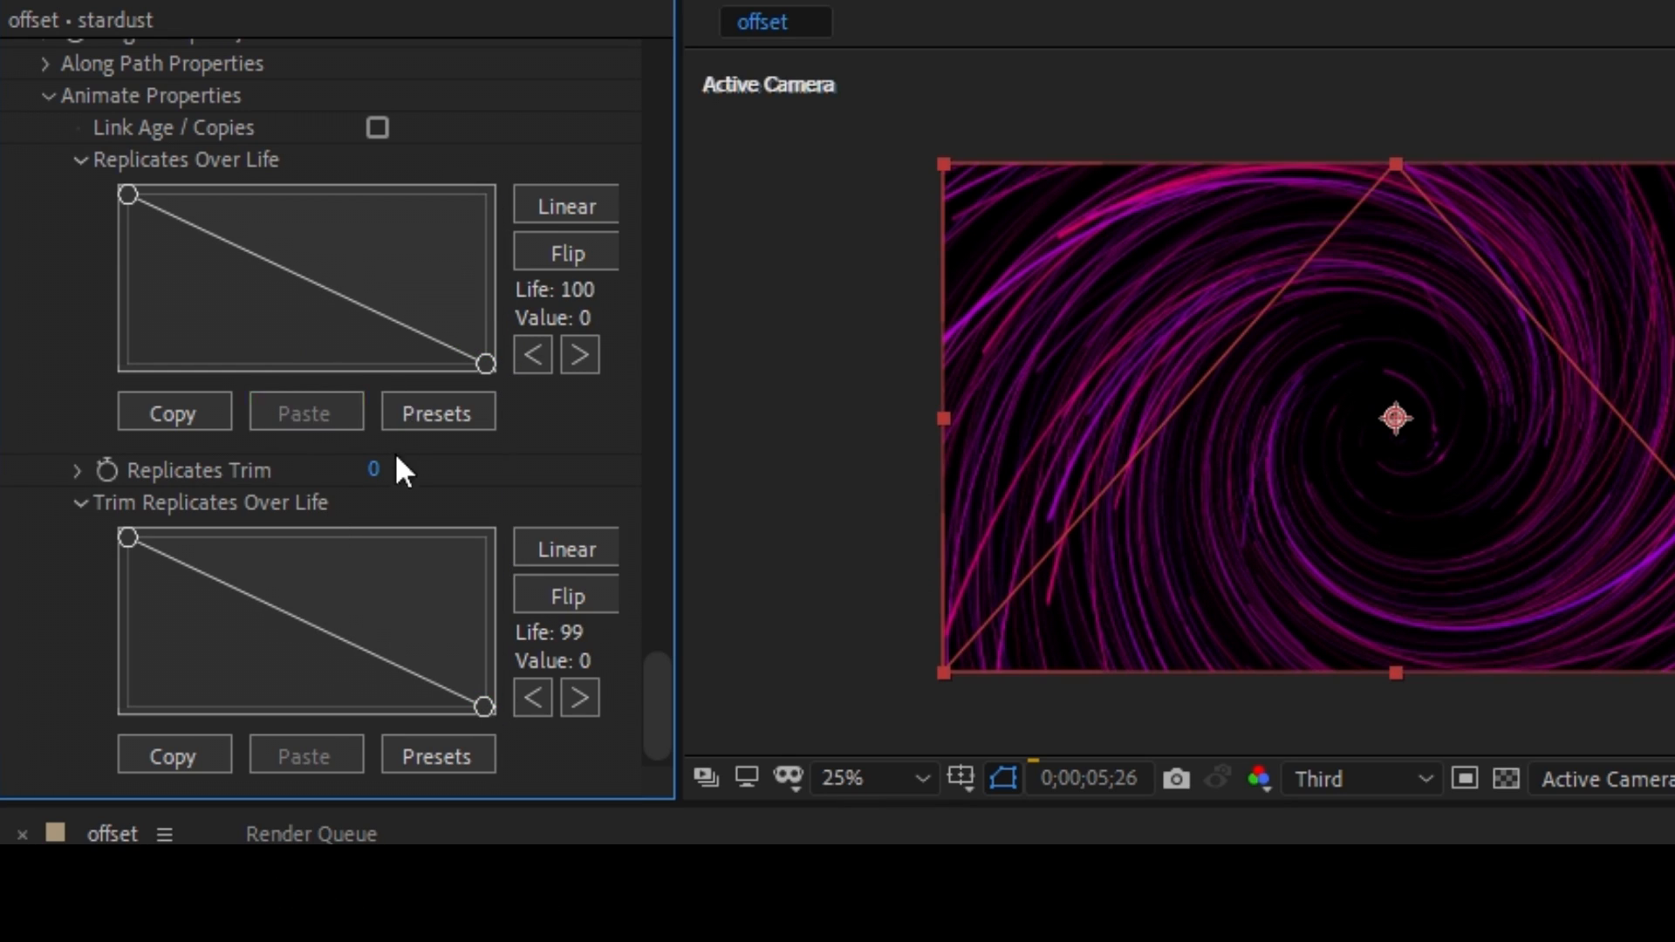
{"action": "key", "text": "ctrl+z"}
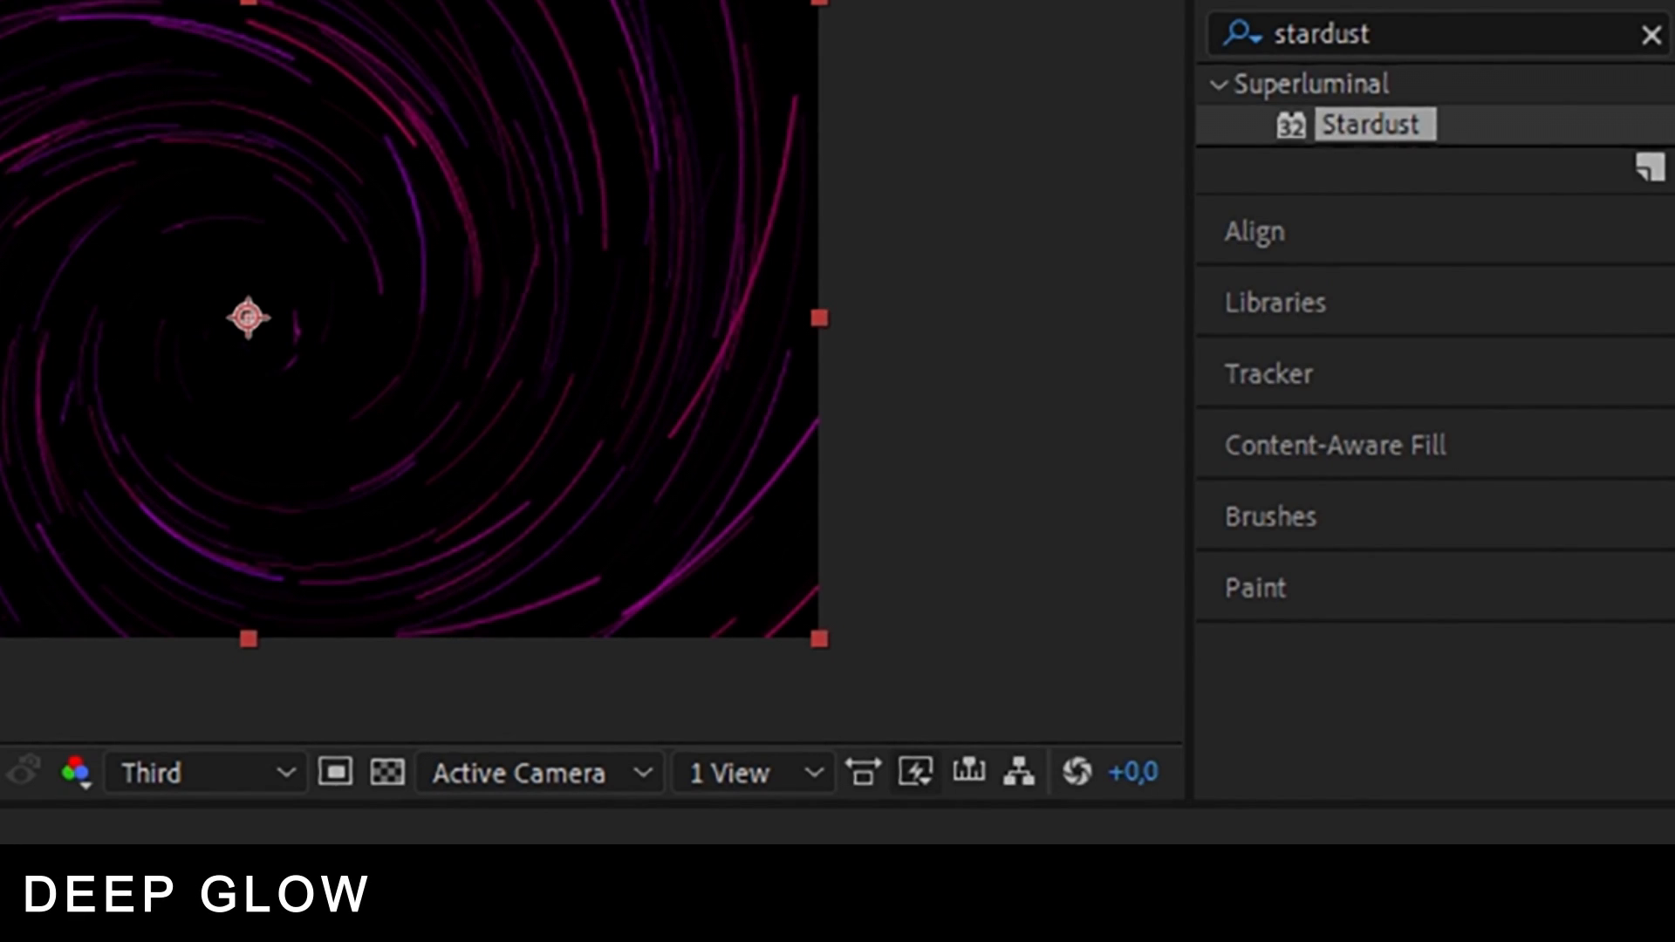
Find the Deep Glow effect and apply it to the stardust layer.
{"action": "left_click", "coordinate": [1396, 37]}
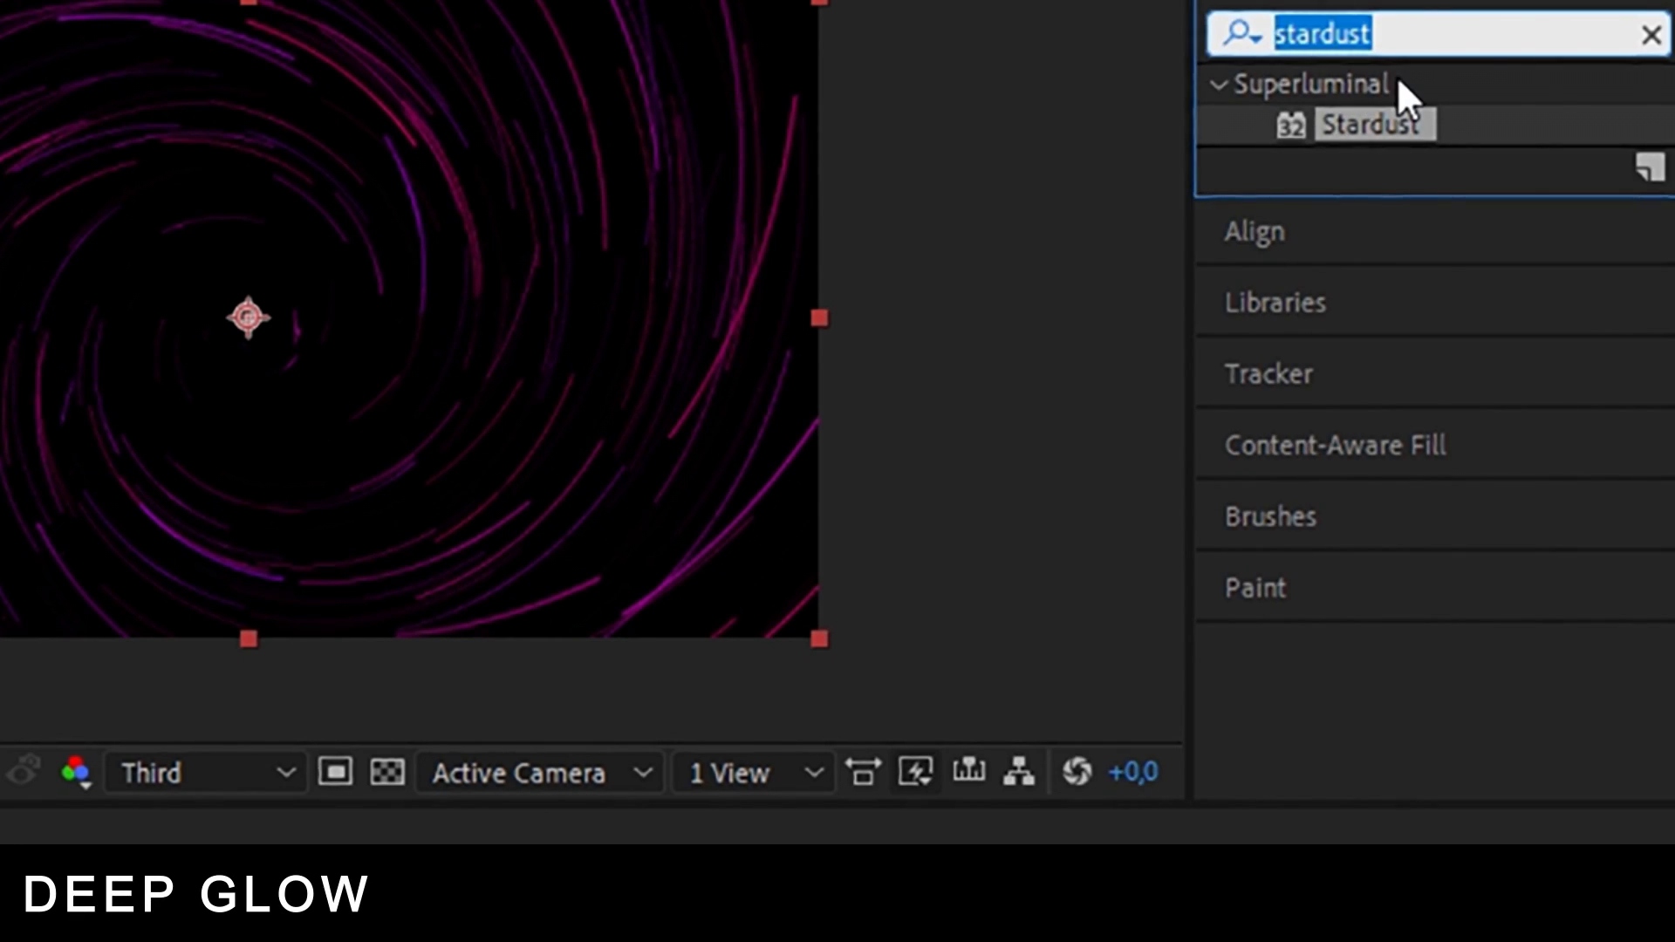
{"action": "type", "text": "deep "}
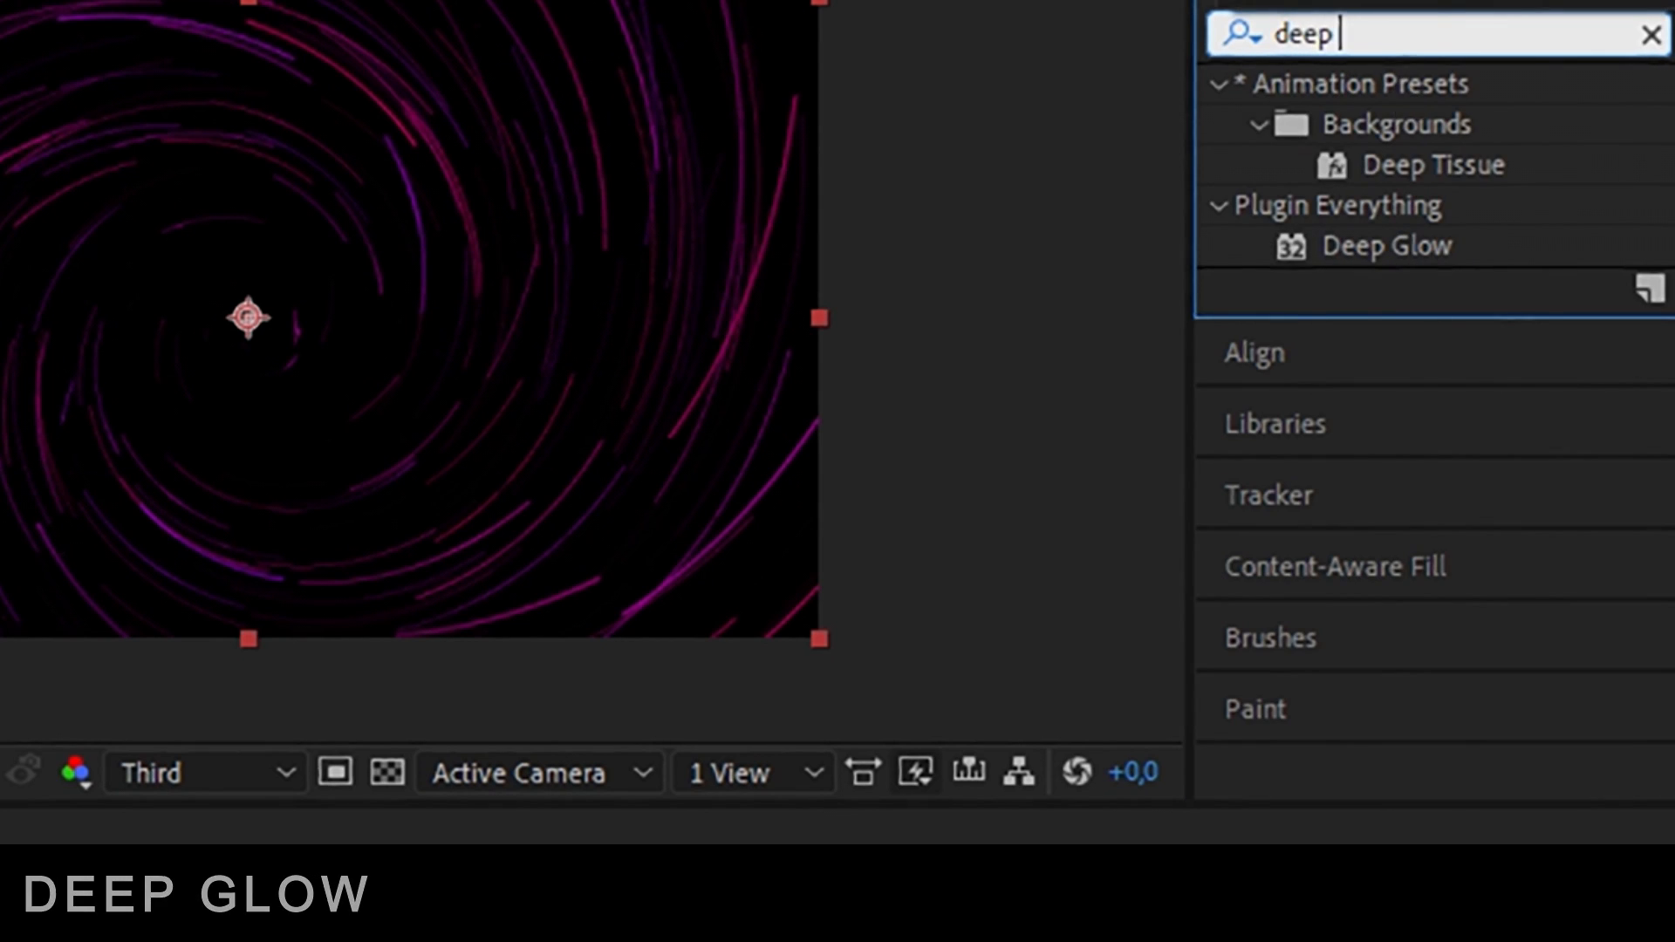
{"action": "type", "text": "glow"}
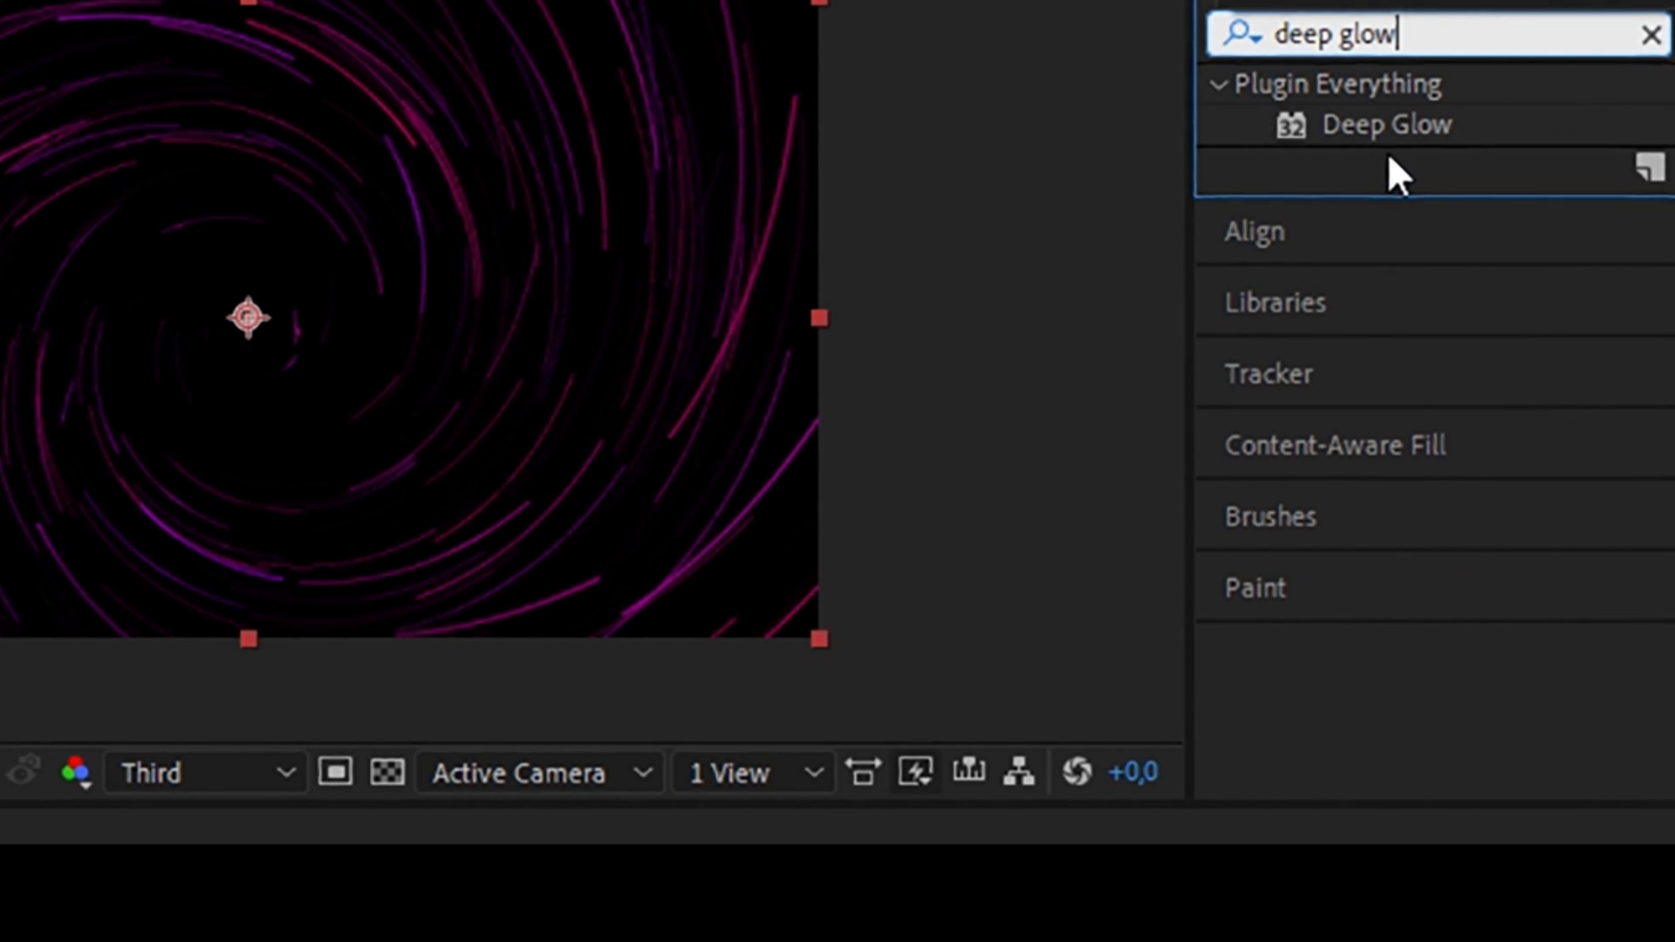
{"action": "left_click_drag", "start_coordinate": [1392, 124], "coordinate": [422, 941]}
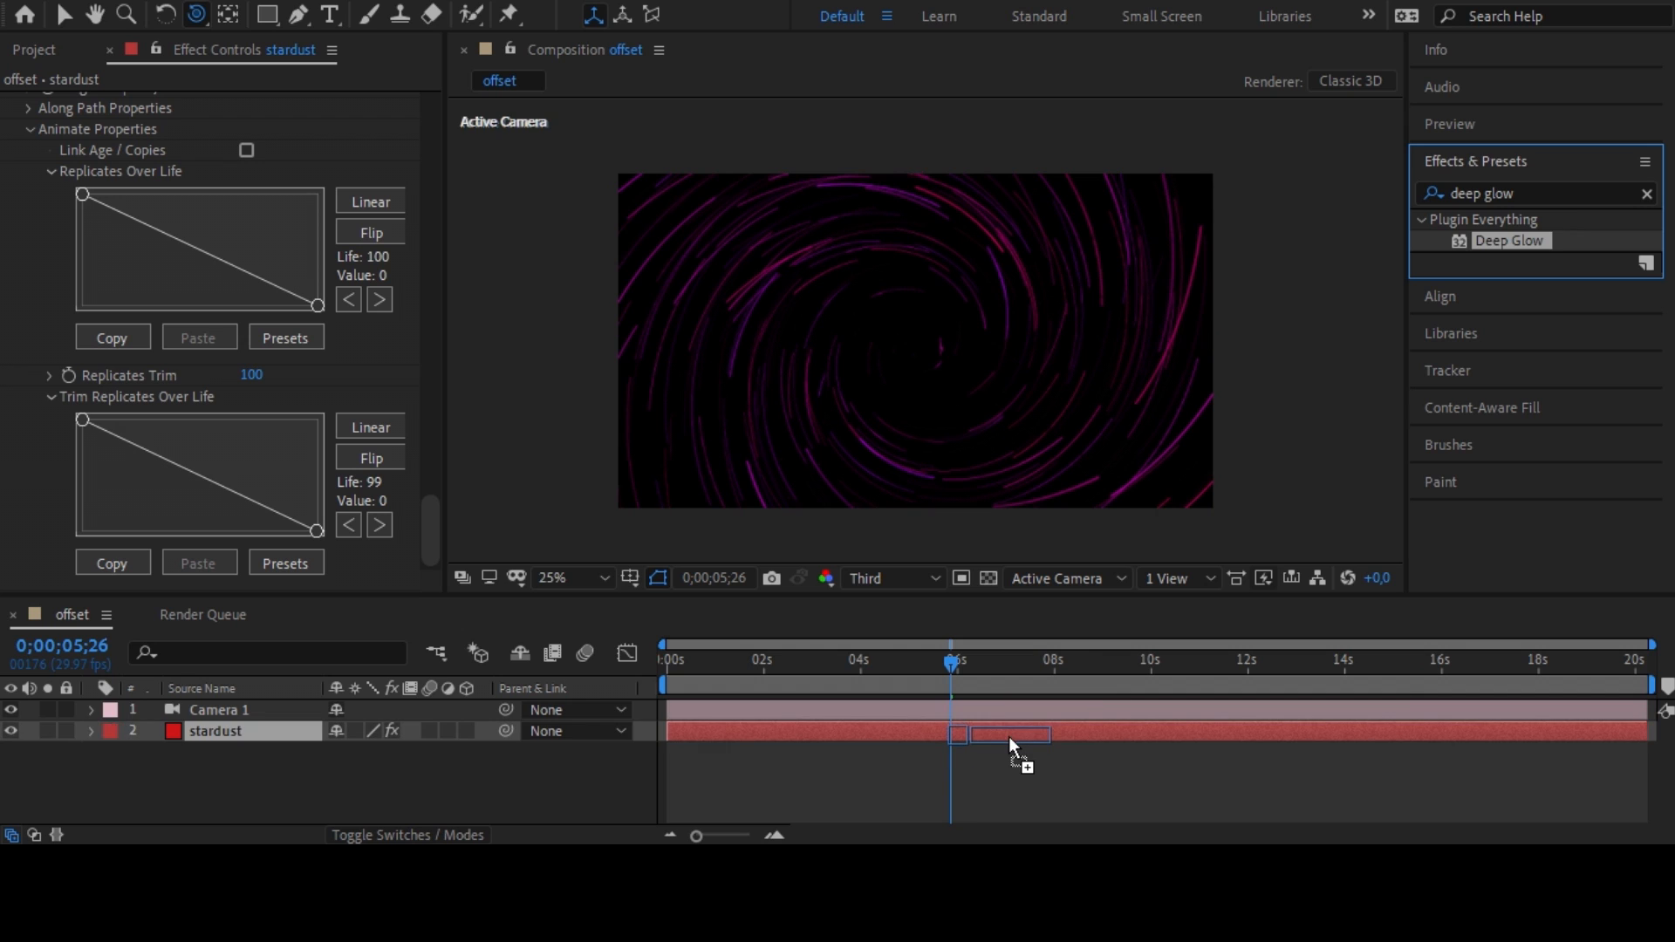
{"action": "left_click_drag", "start_coordinate": [1008, 736], "coordinate": [1008, 736]}
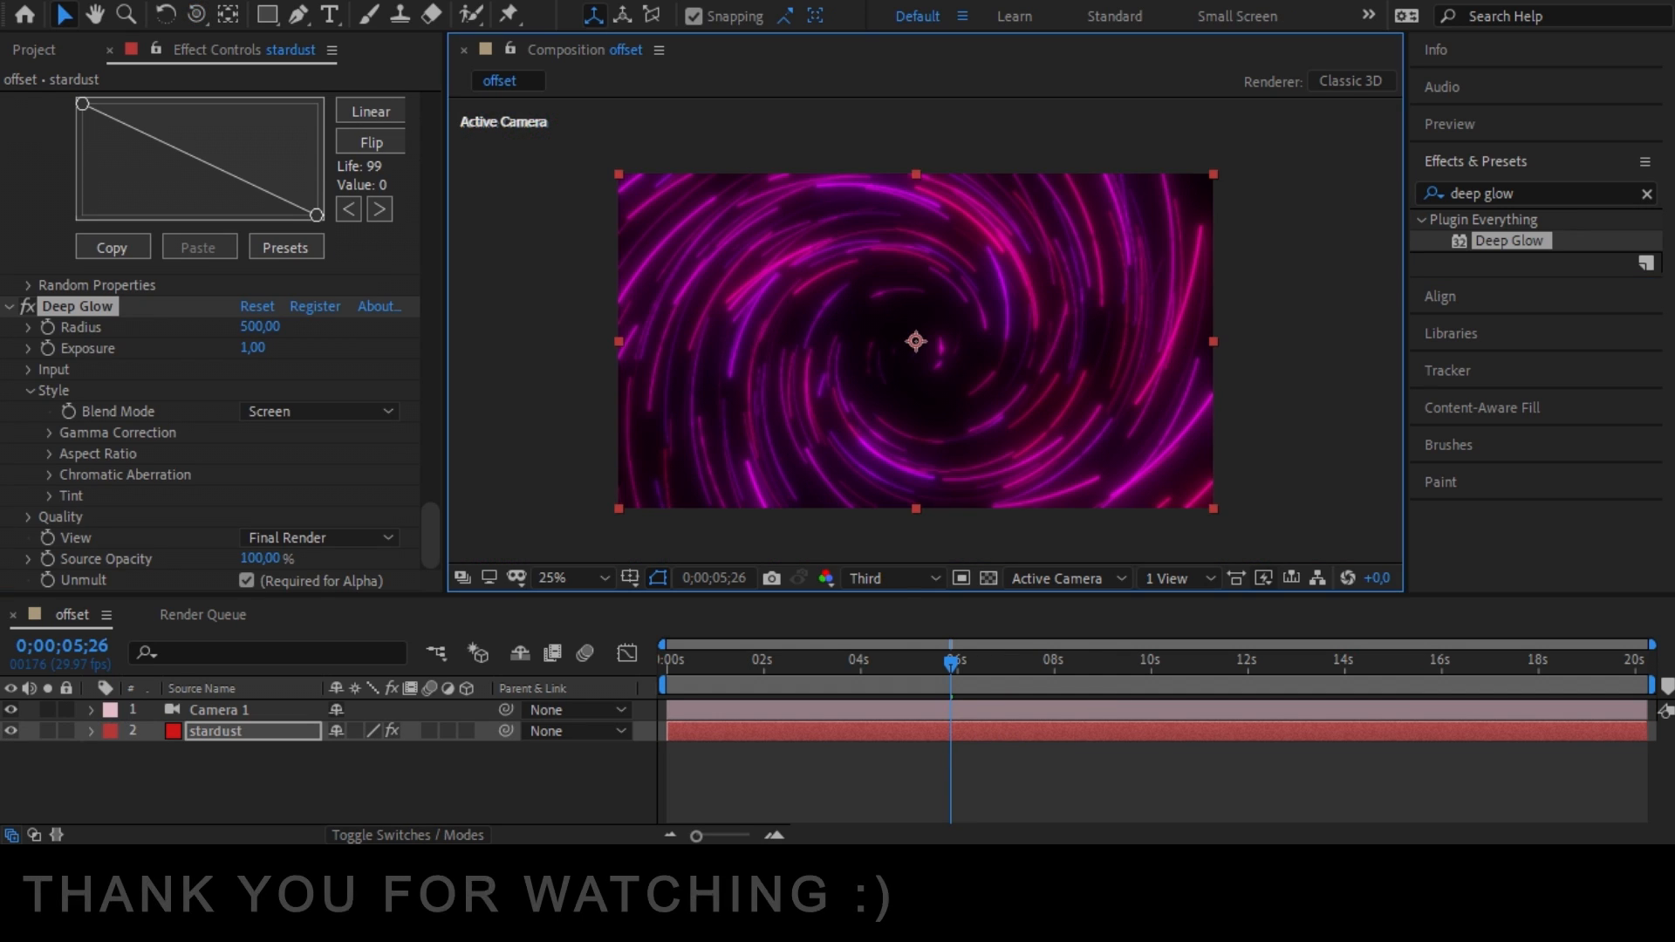
Set the composition preview resolution to Full and inspect the glowing spiral up close.
{"action": "left_click", "coordinate": [896, 578]}
{"action": "left_click", "coordinate": [895, 637]}
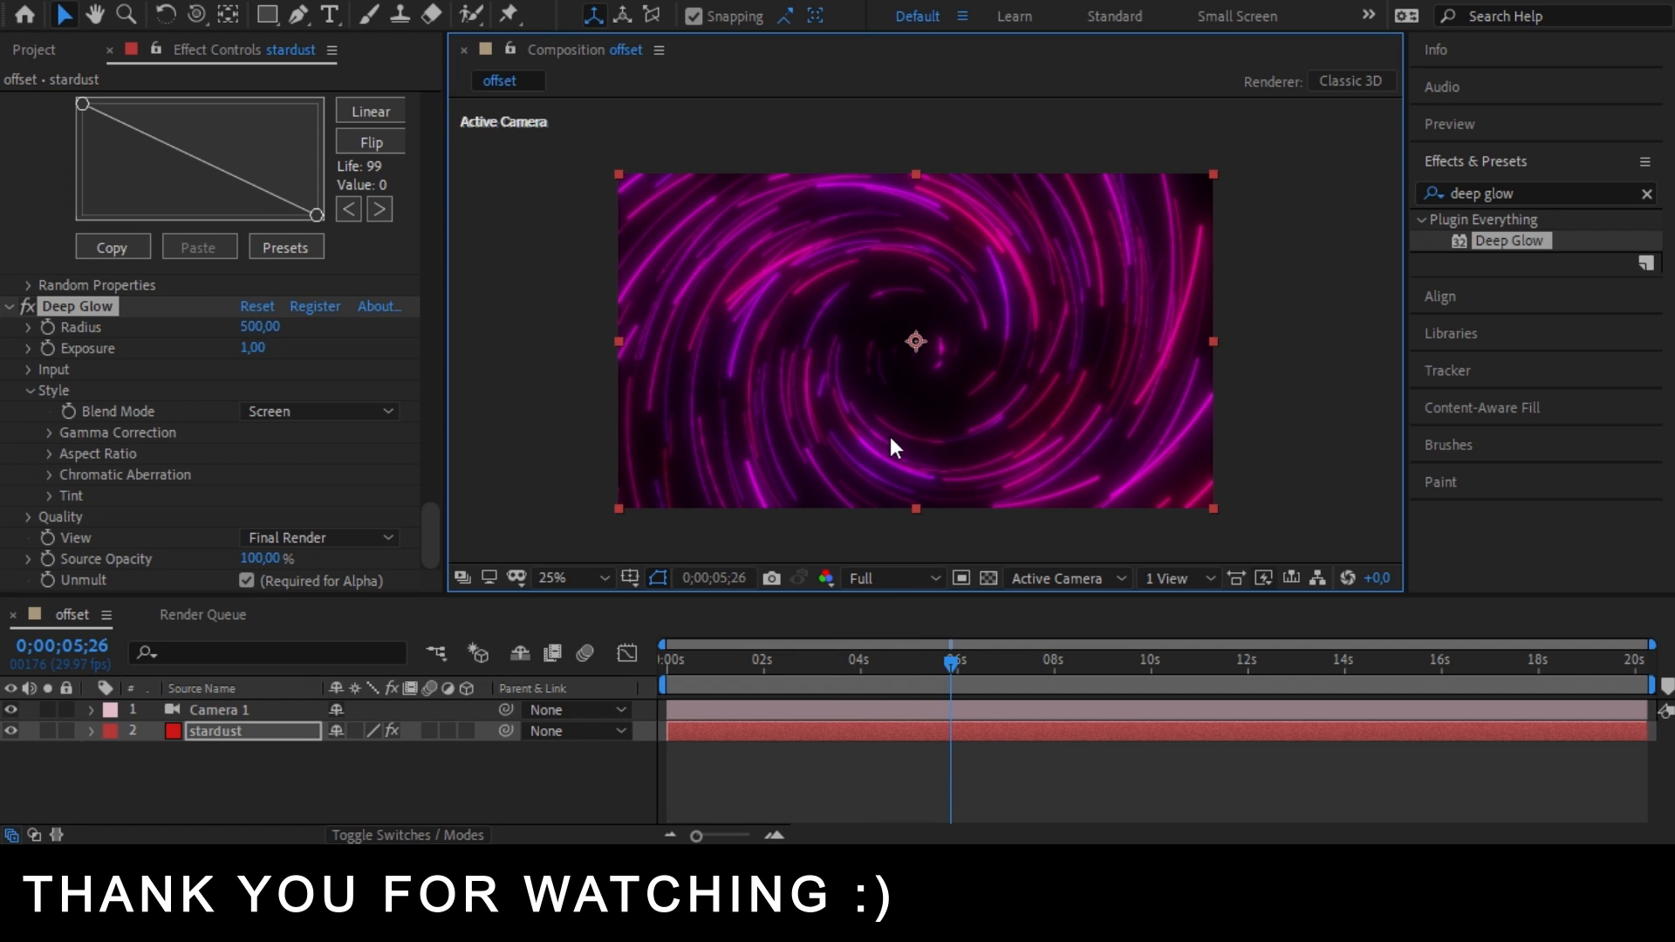
{"action": "key", "text": "period"}
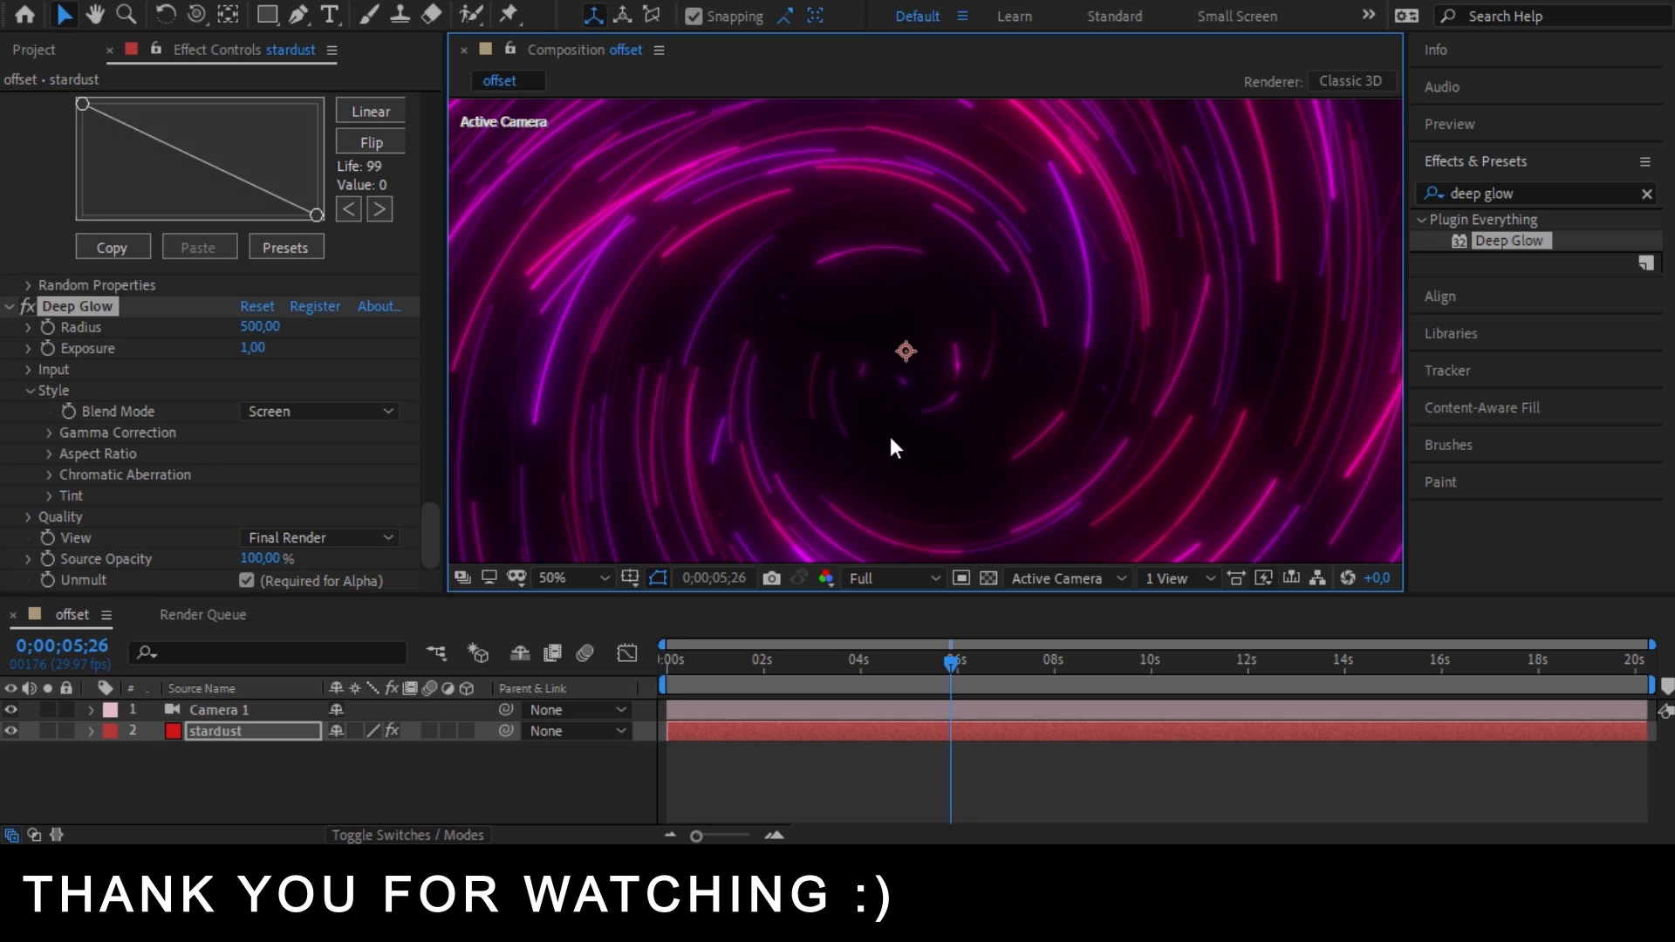
{"action": "key", "text": "comma"}
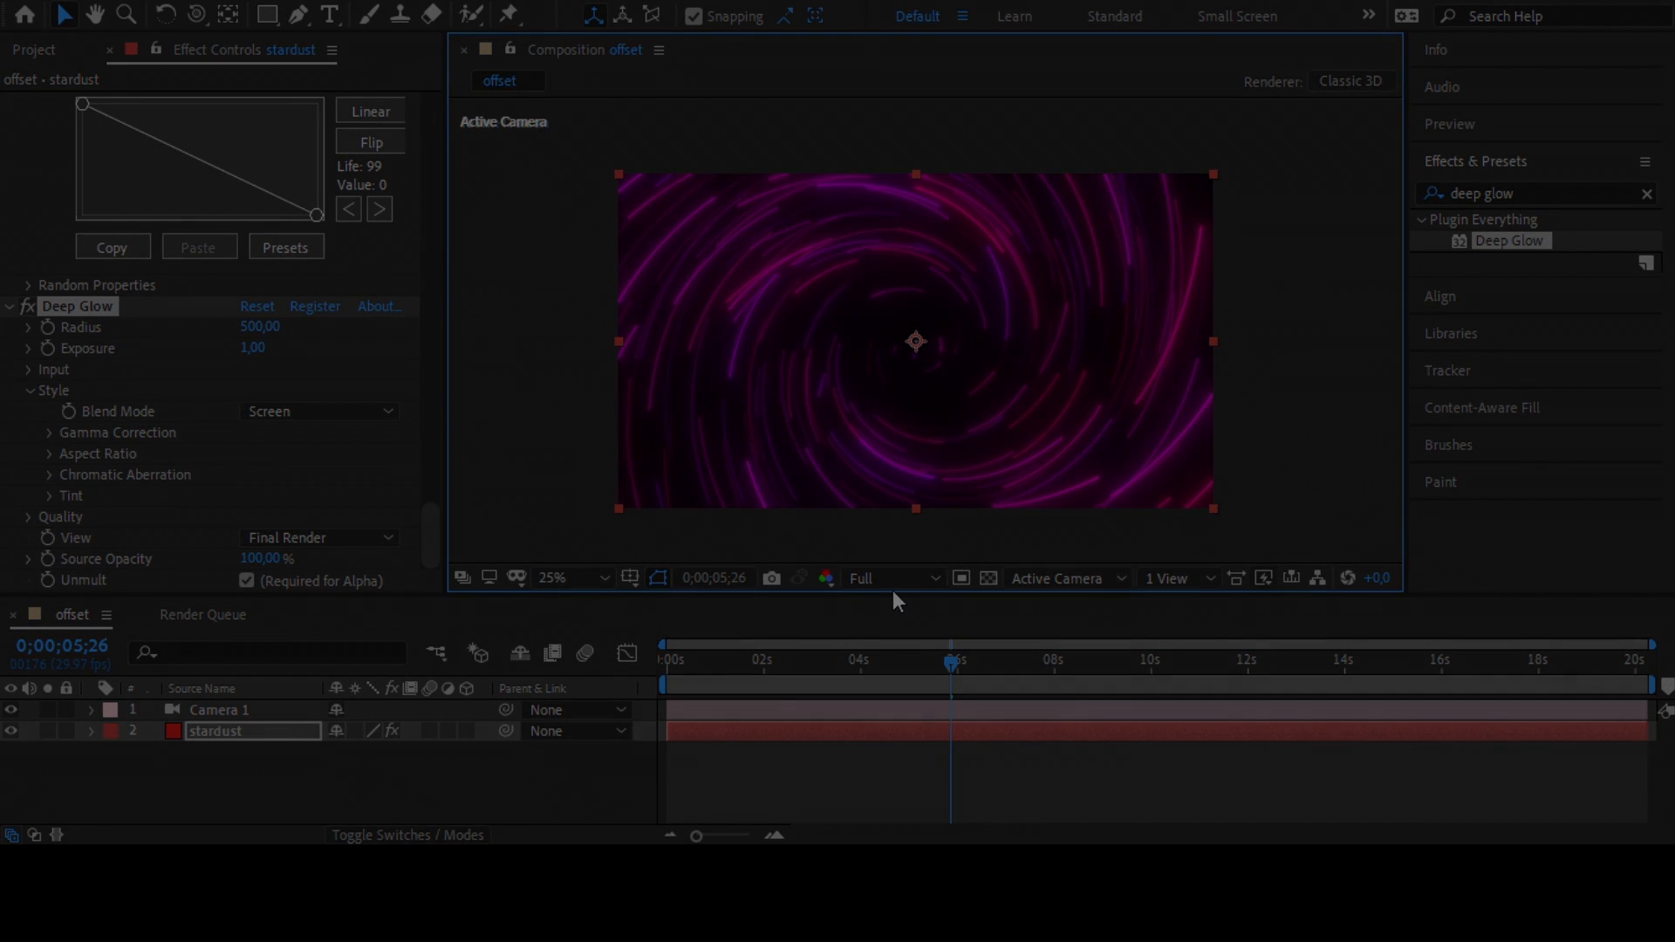
{"action": "left_click", "coordinate": [893, 590]}
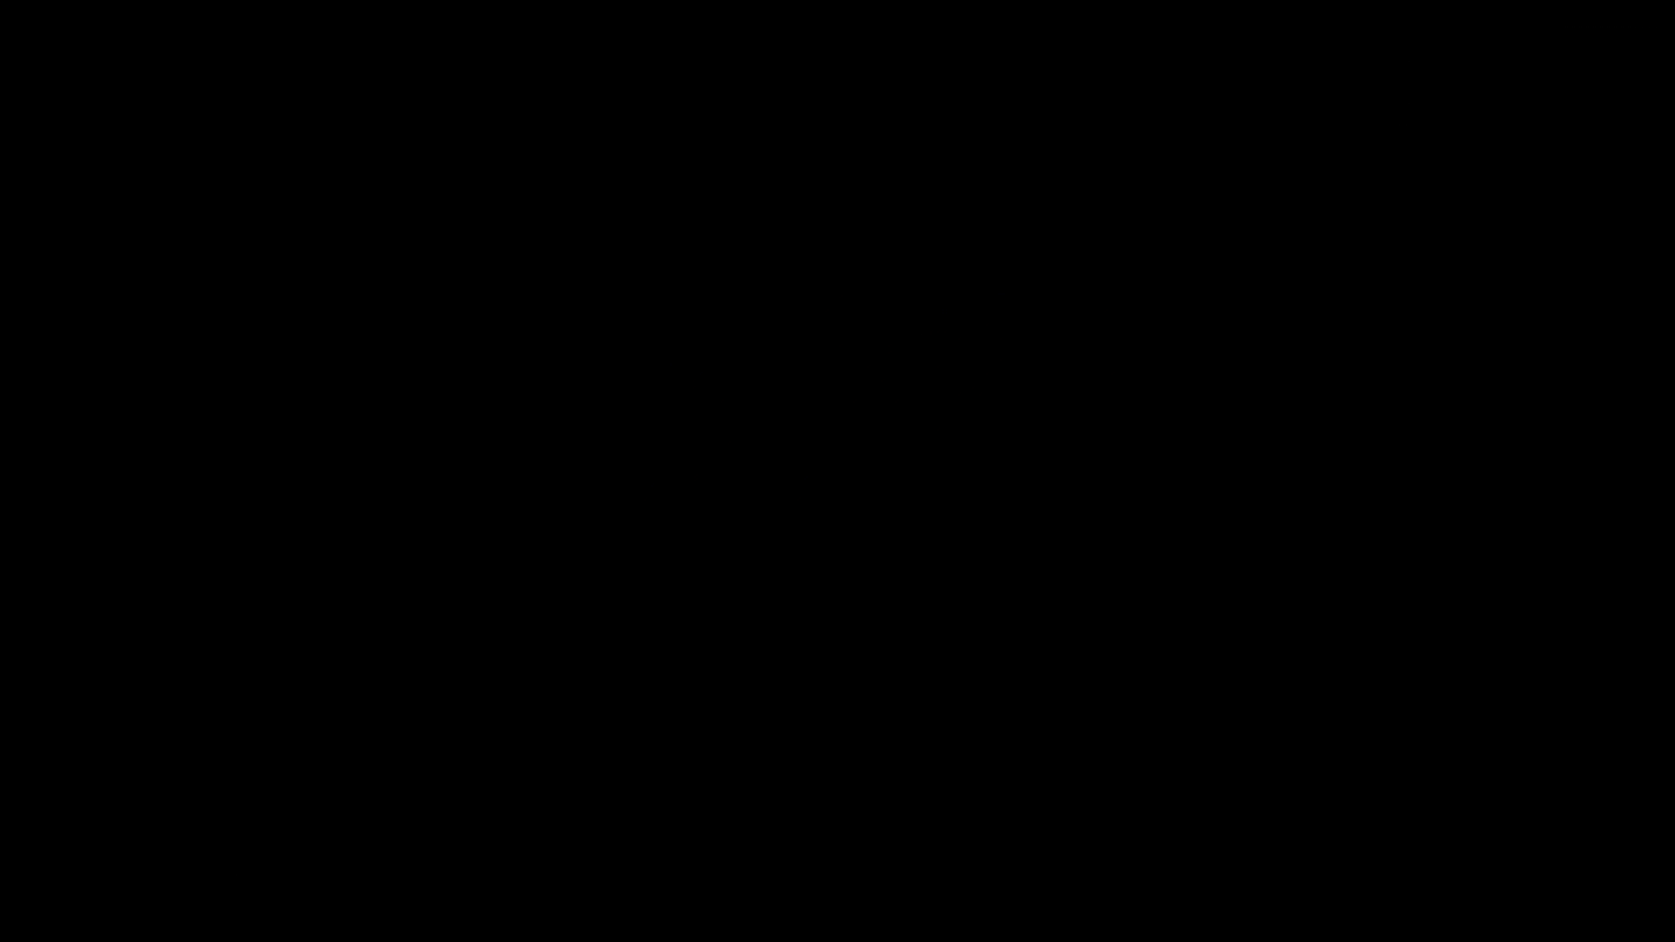